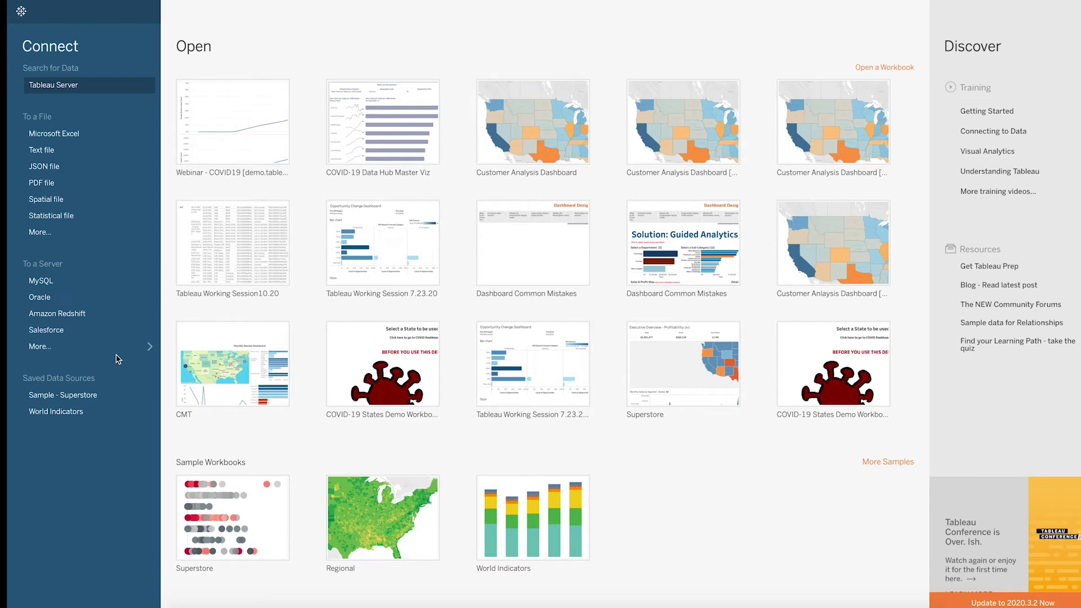
- Connect to the COVID-19 Activity Extract data source published on Tableau Server
click(103, 349)
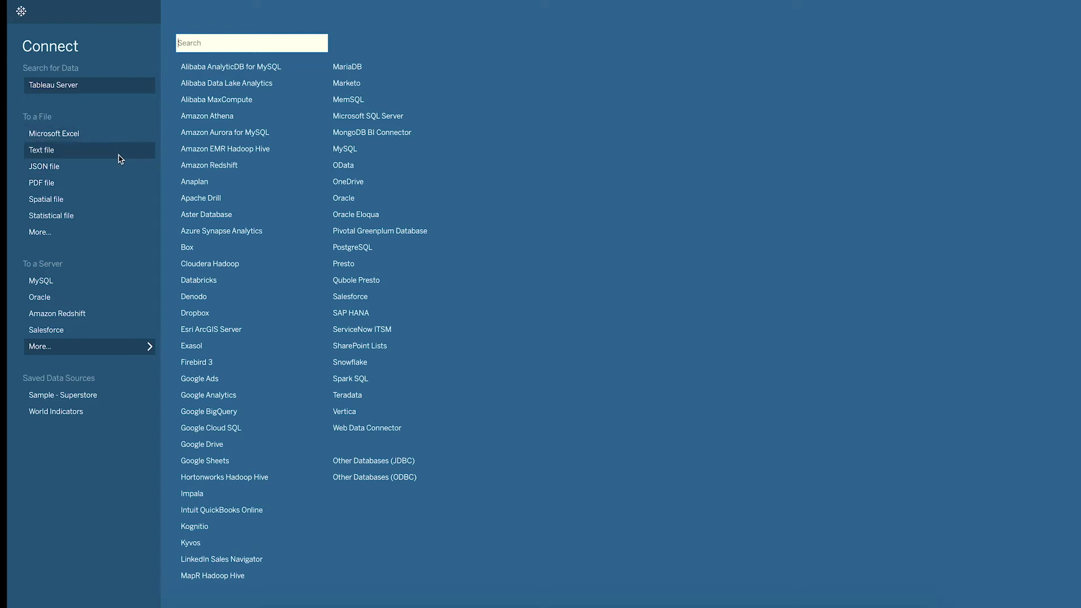
click(89, 82)
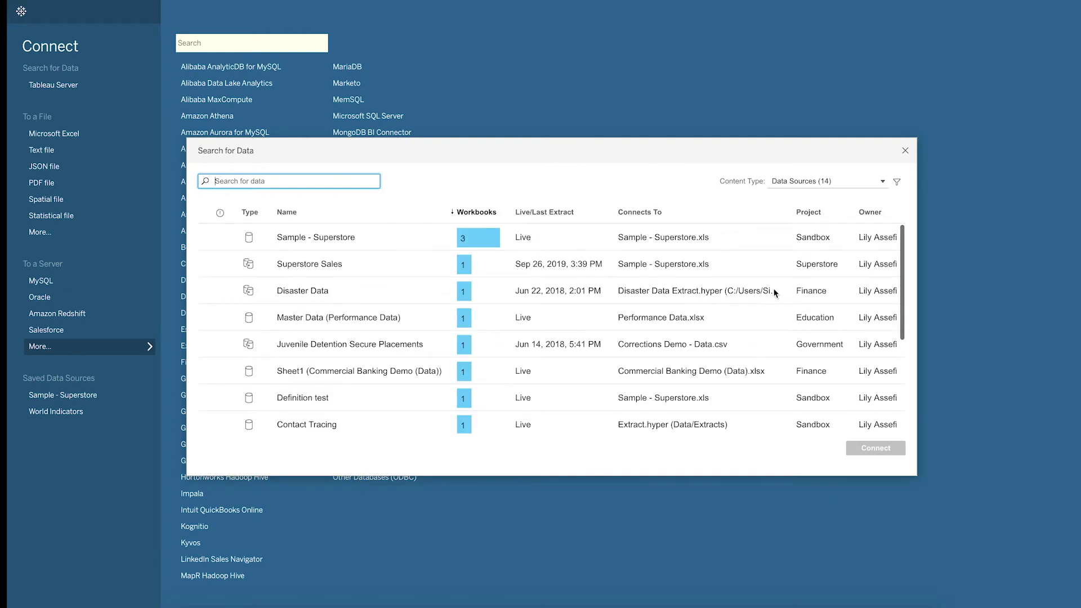
drag(902, 250, 902, 334)
scroll(843, 345, down, 5)
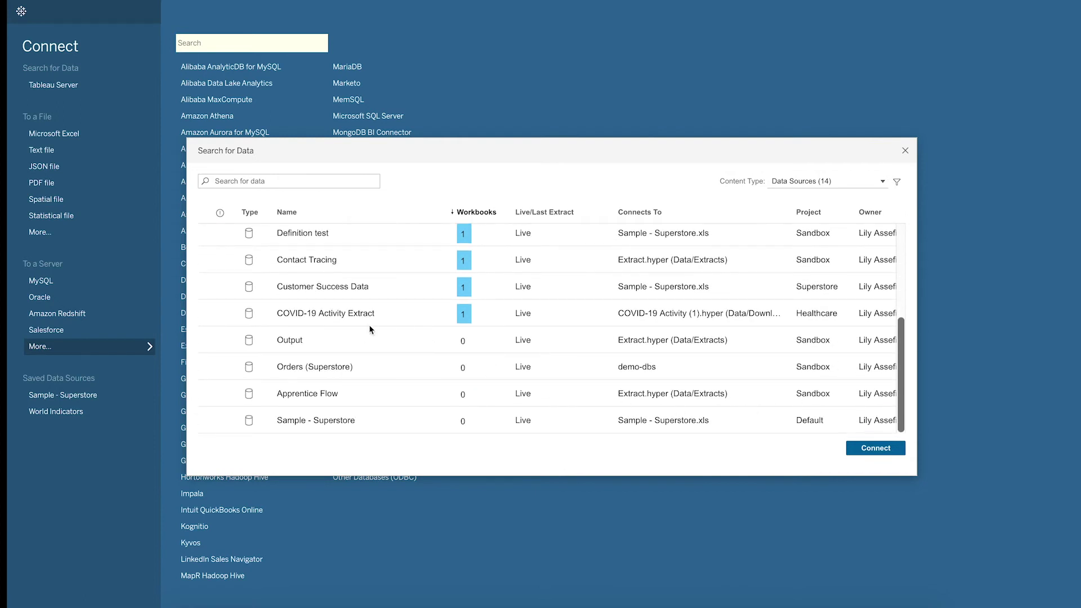
click(379, 313)
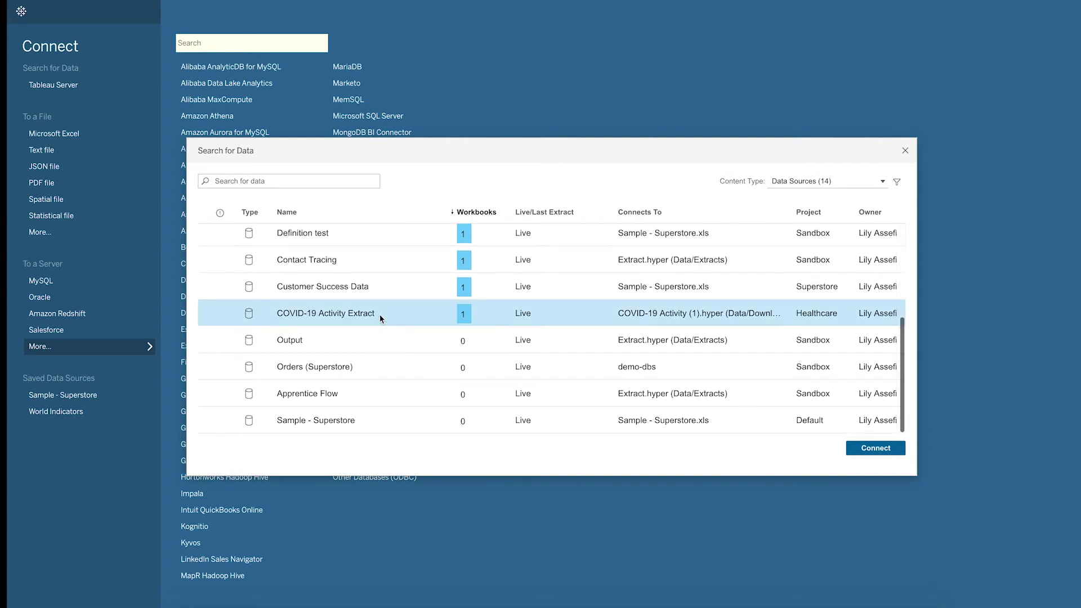
click(888, 450)
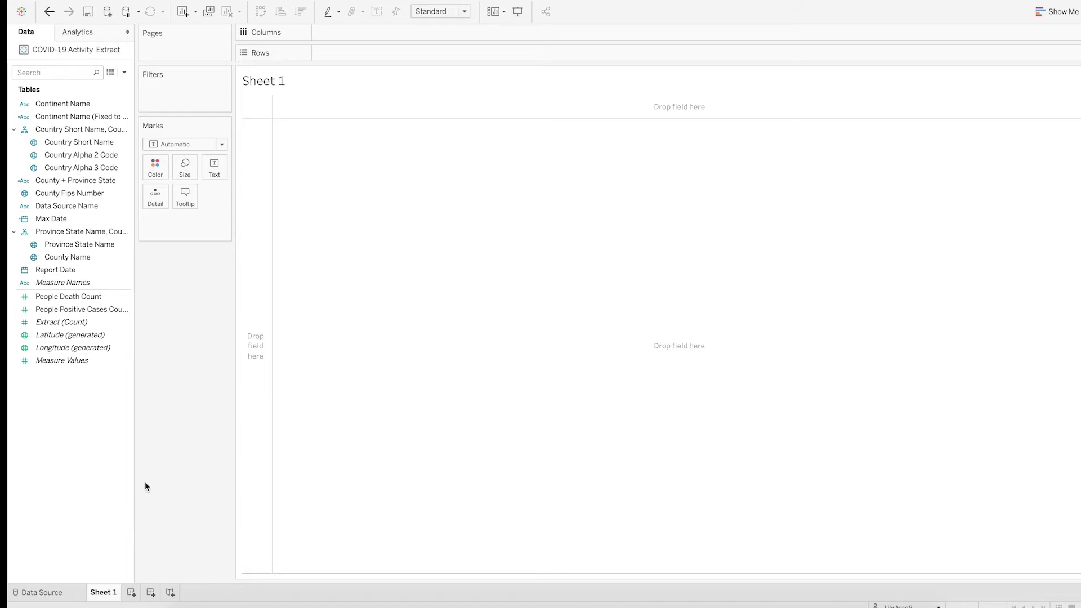
- Filter Sheet 1 by Country Short Name to include only United States
click(108, 245)
click(71, 145)
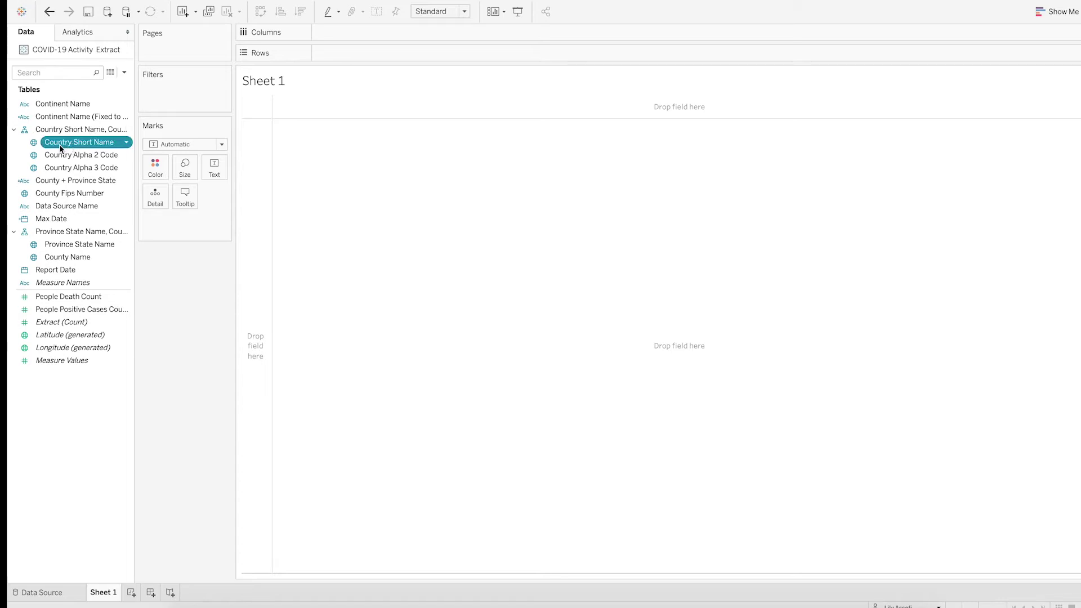
drag(63, 148, 179, 98)
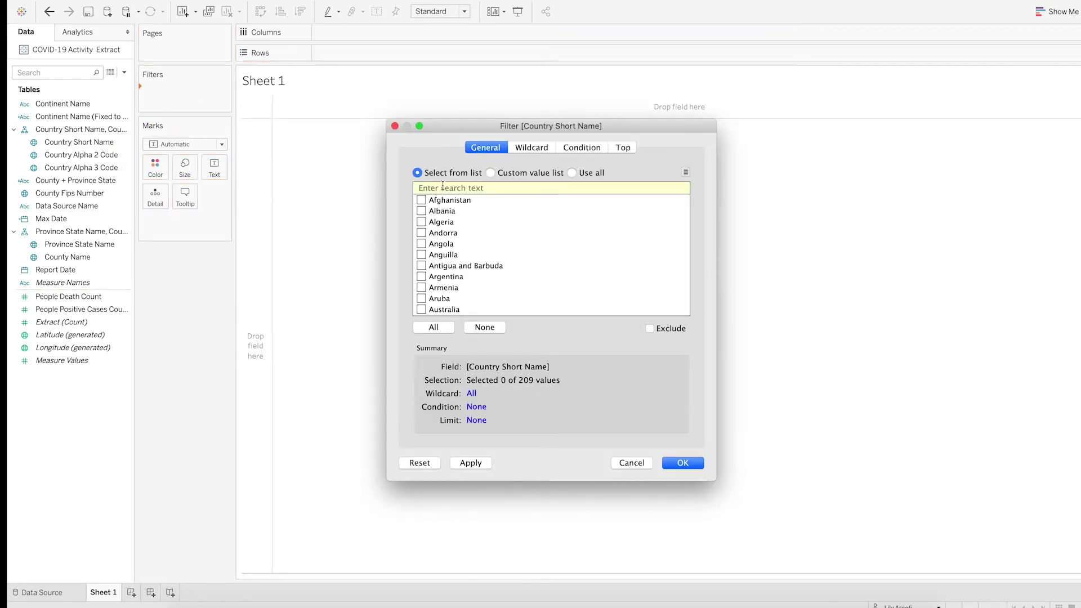
text(united)
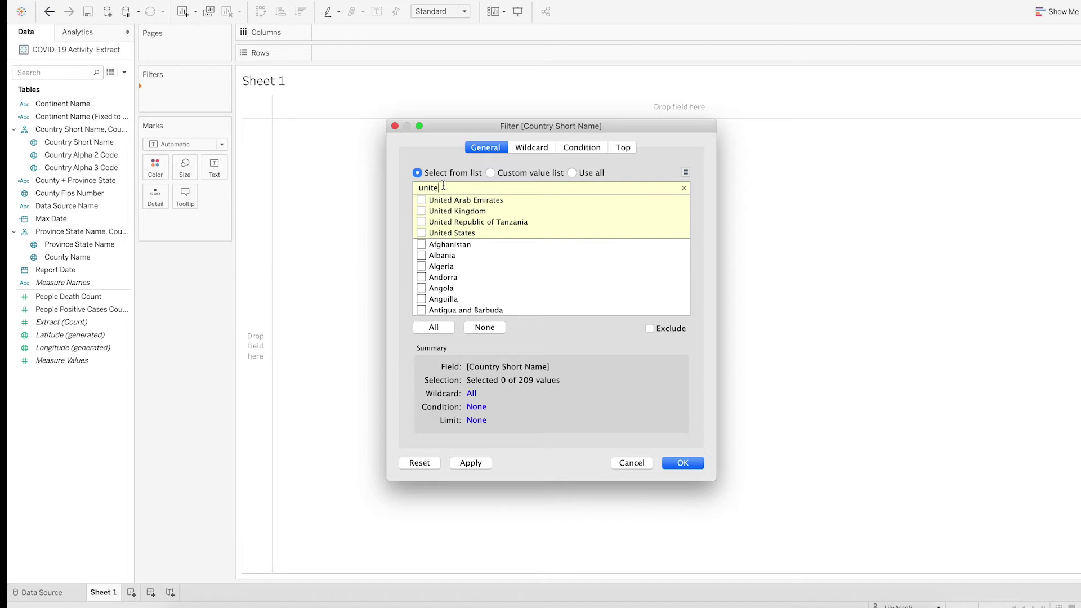
click(421, 233)
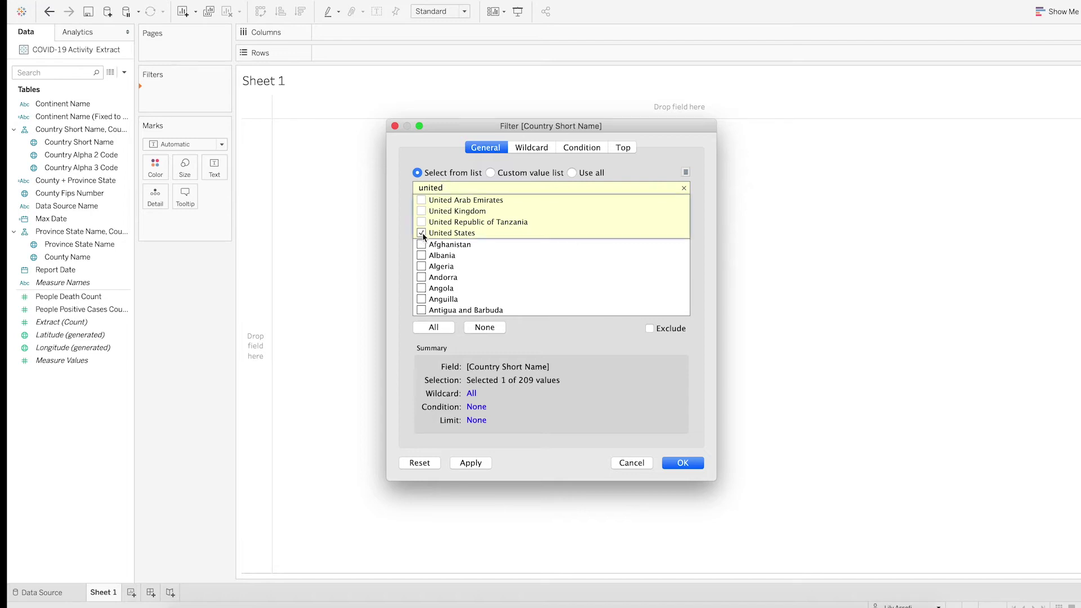
click(683, 462)
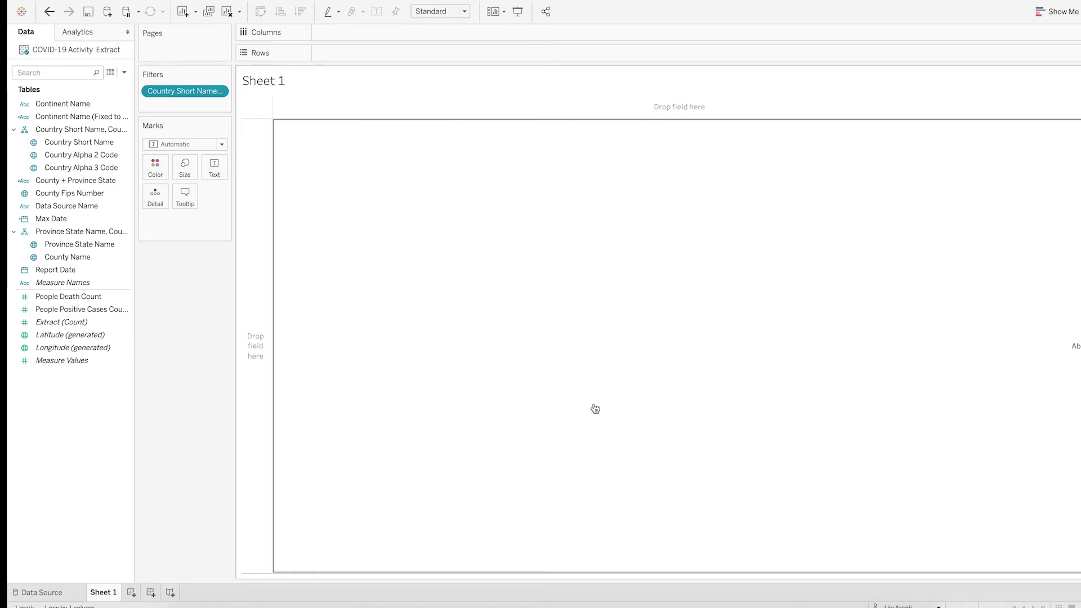
- Chart People Positive Cases Count and People Death Count as rows against Report Date in columns, using the continuous Week Number level
click(110, 270)
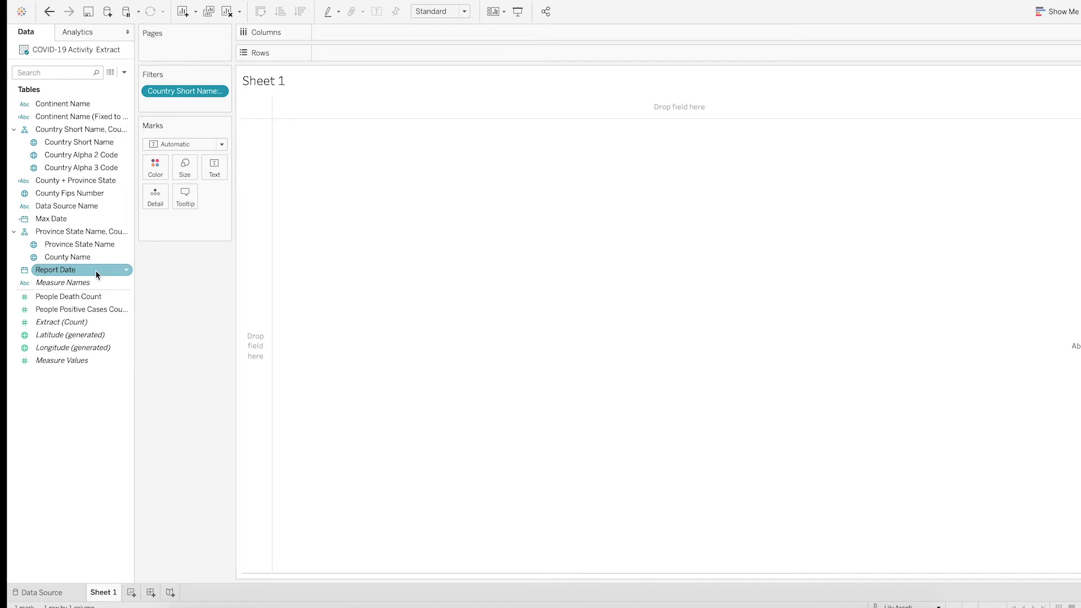
drag(94, 274, 378, 33)
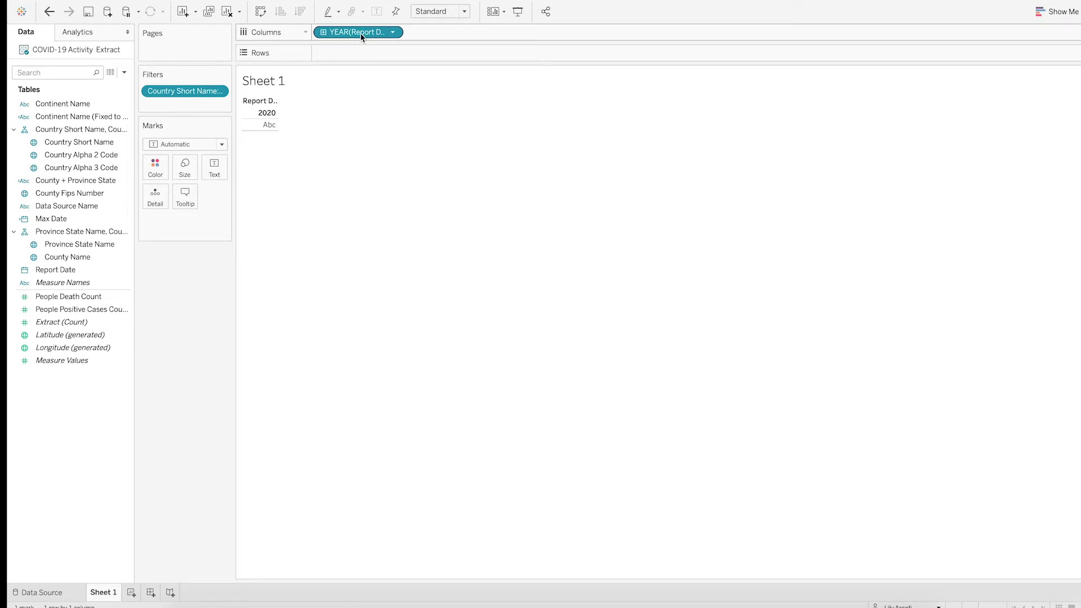
right_click(360, 32)
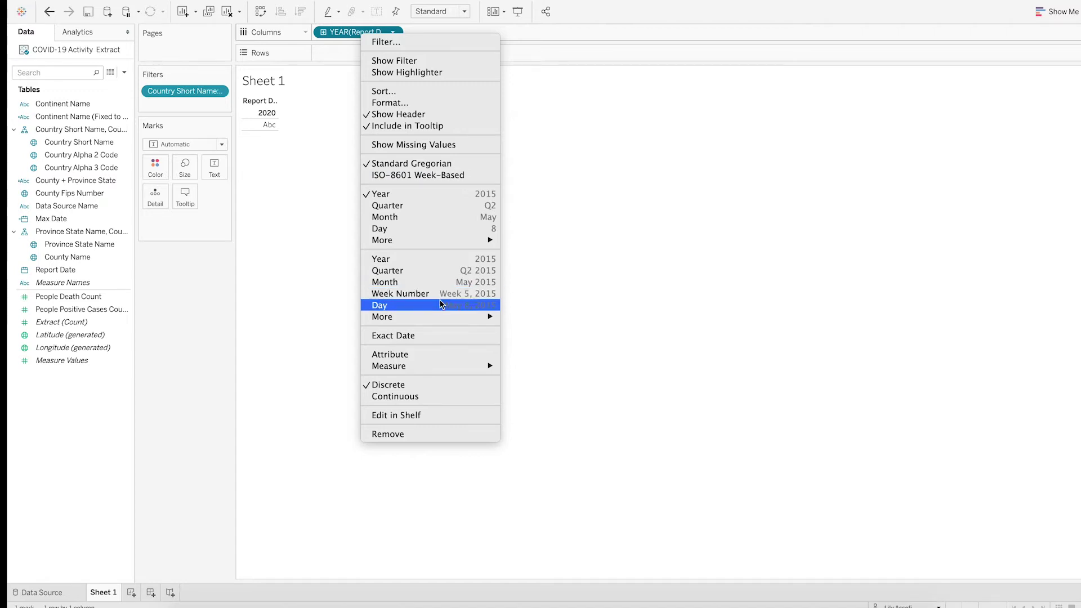
click(471, 299)
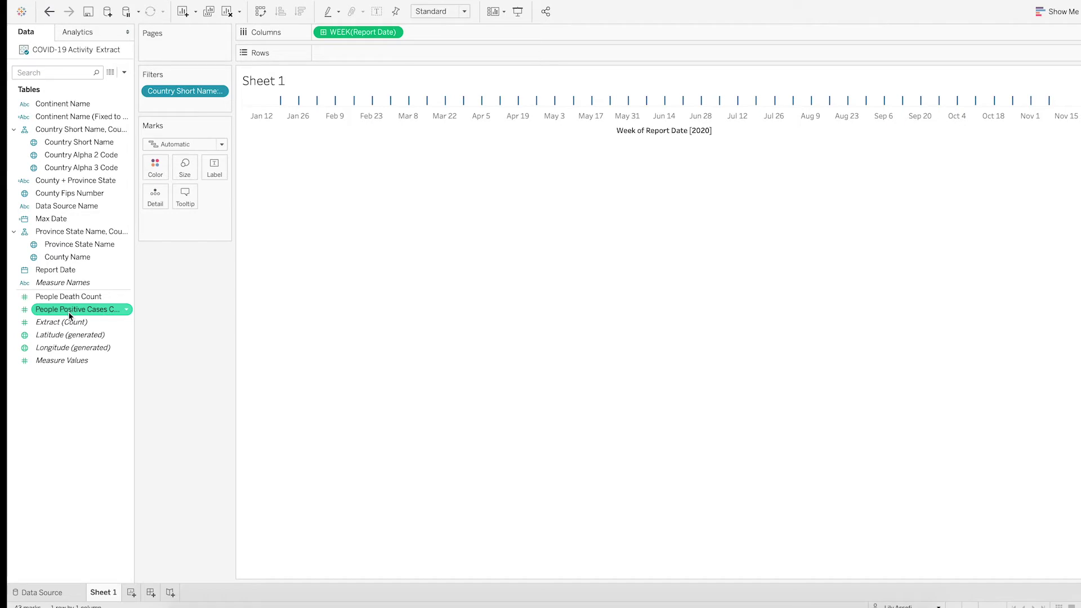
mouse_move(79, 310)
mouse_down()
mouse_move(443, 60)
mouse_move(440, 52)
mouse_up()
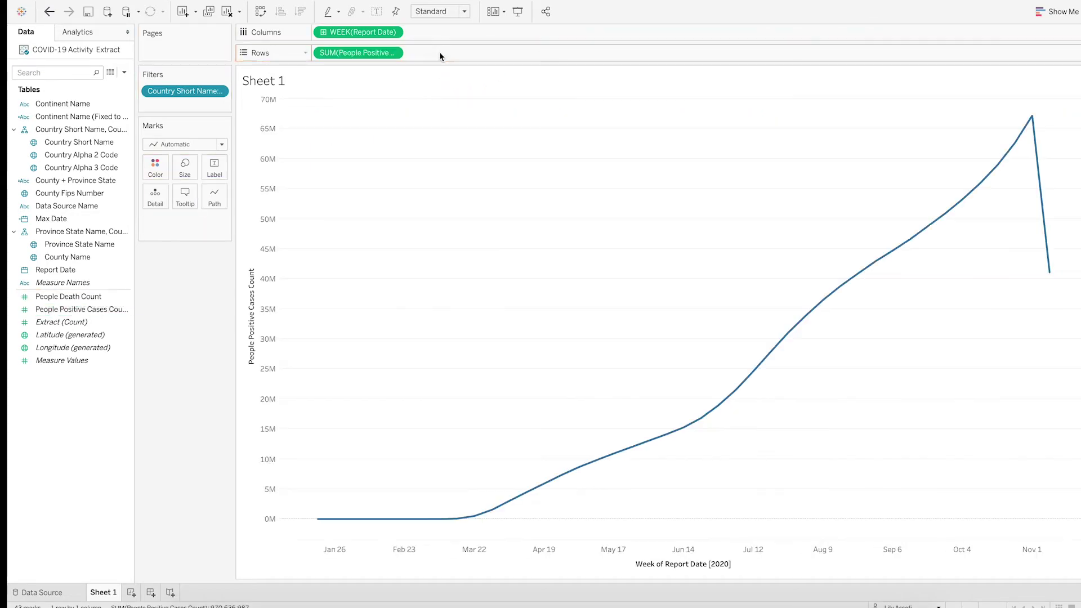
drag(87, 297, 498, 57)
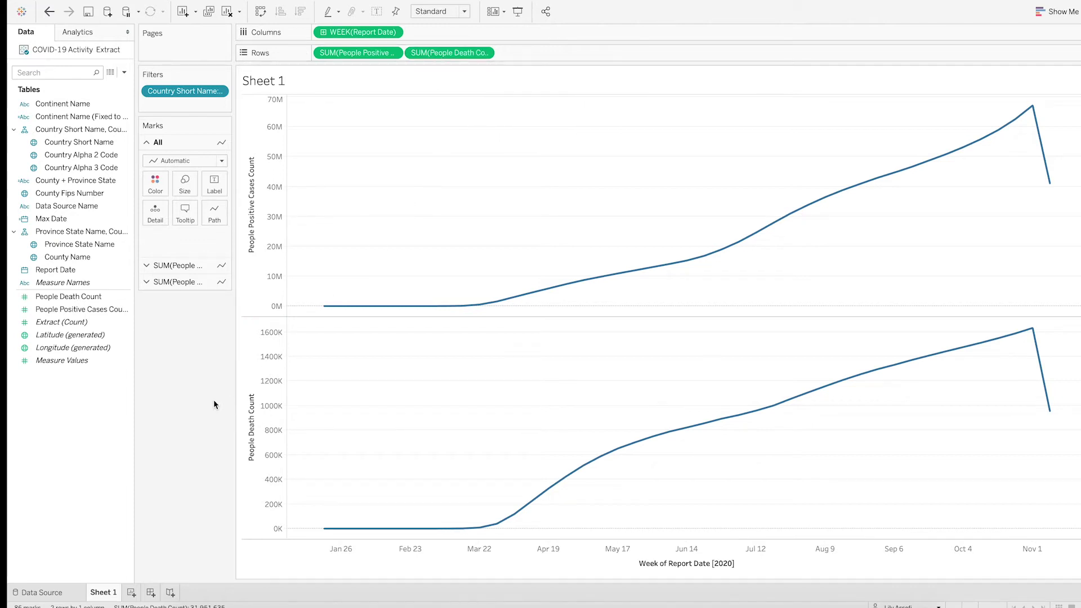
- Rename Sheet 1 as Weekly Trend
double_click(104, 593)
text(Week)
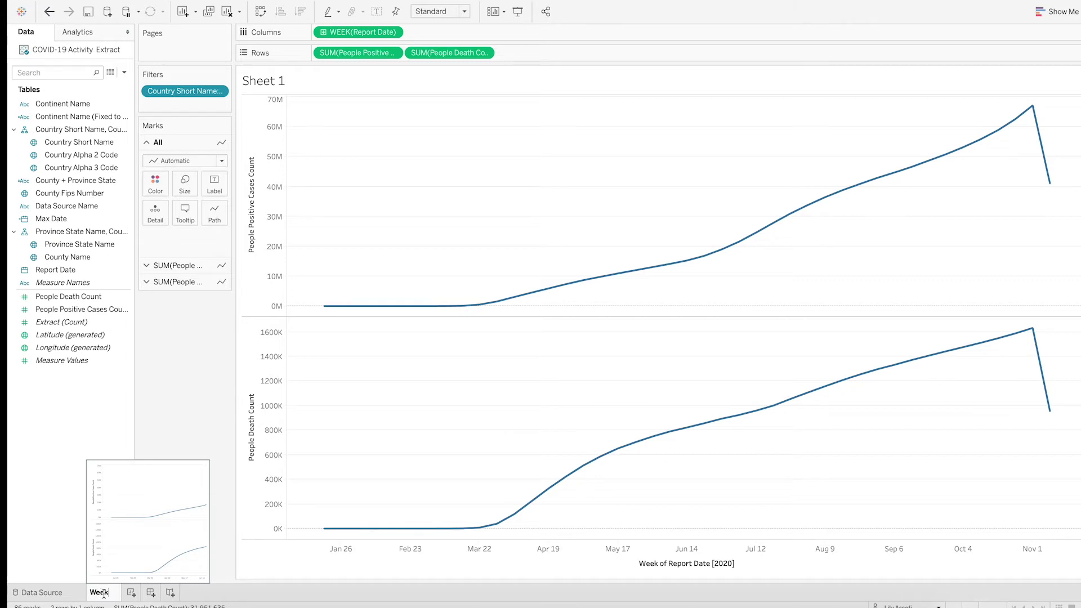
text(ly Trend)
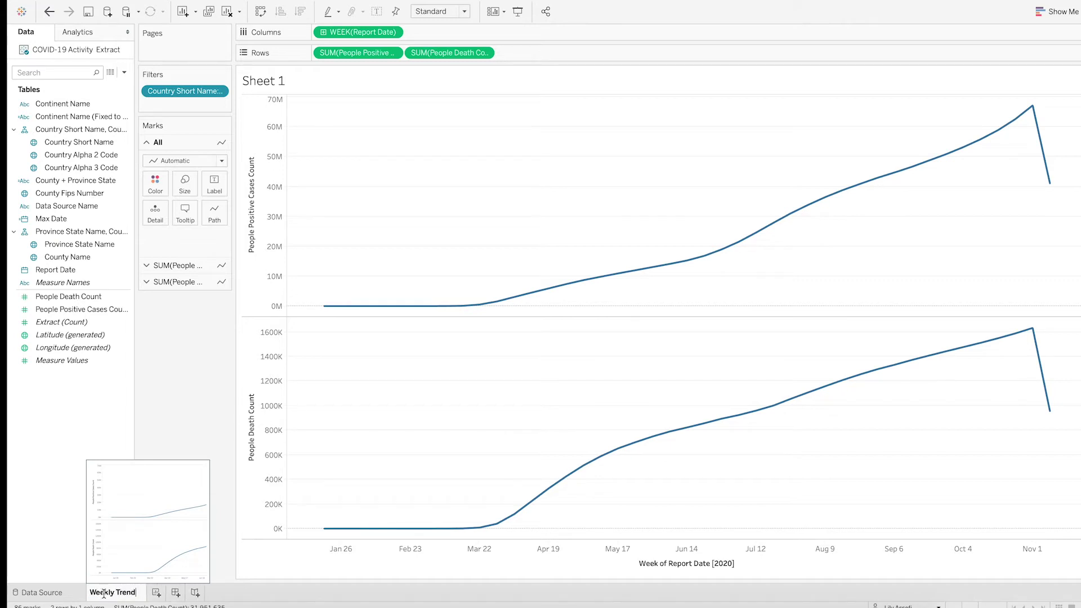
key(Return)
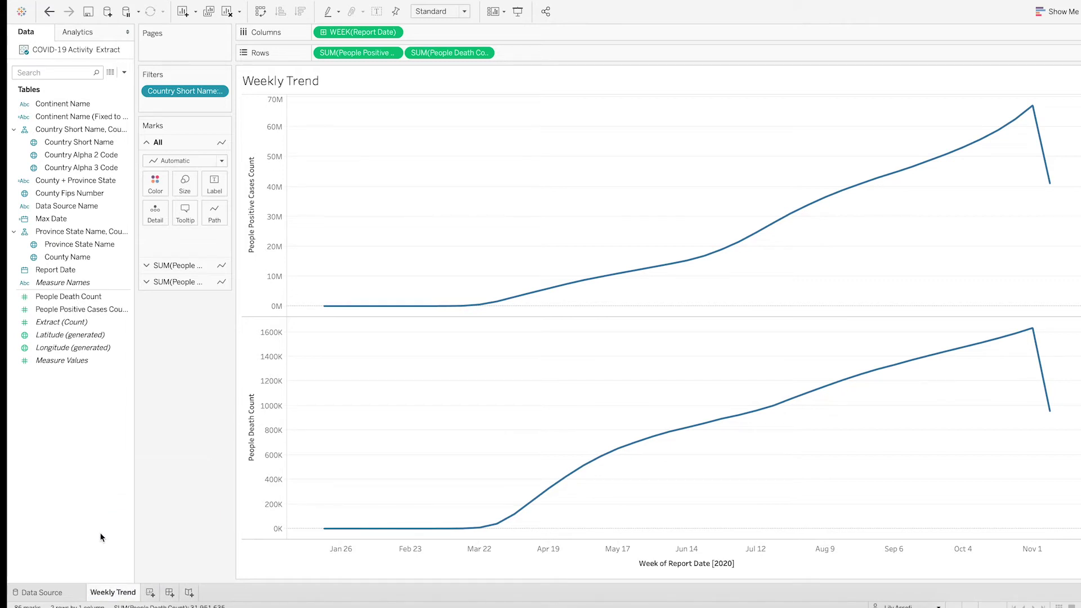
- Add a new worksheet and filter it by Country Short Name to include only United States
click(151, 593)
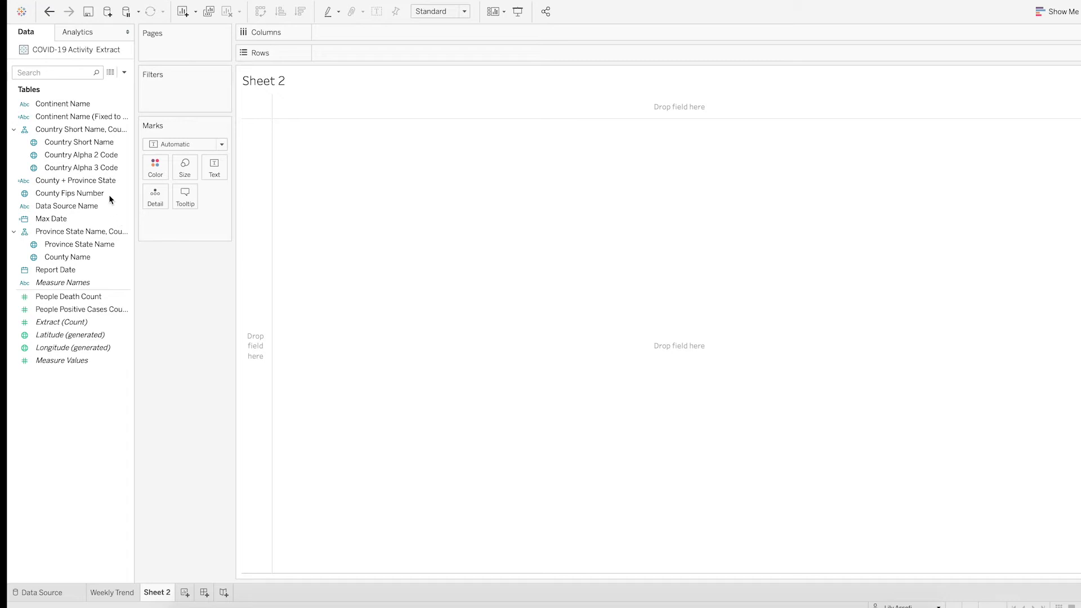
drag(96, 144, 185, 100)
click(459, 190)
text(united)
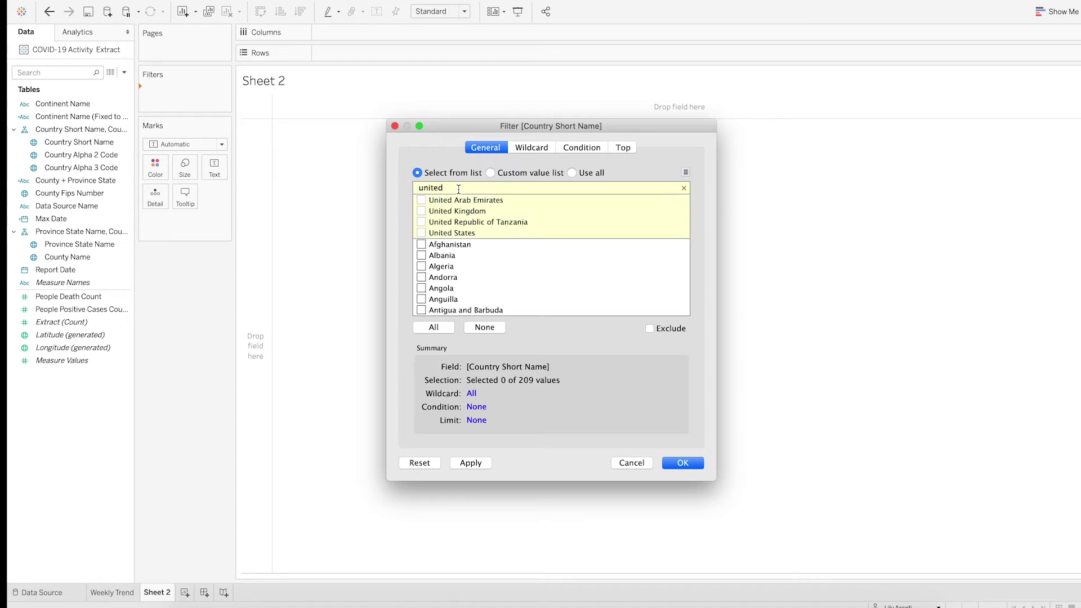
click(422, 233)
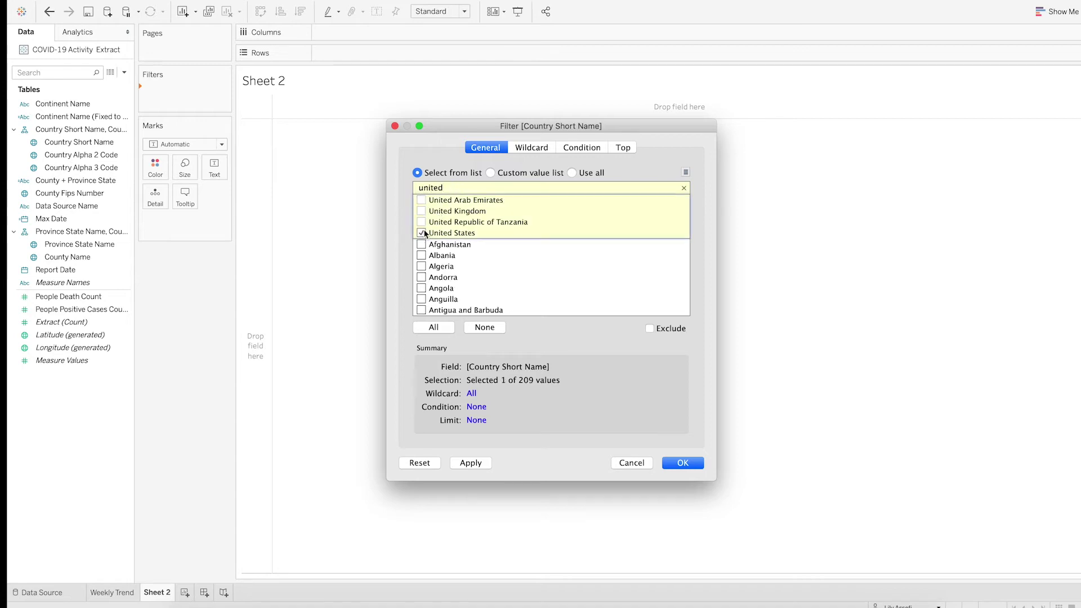
click(692, 465)
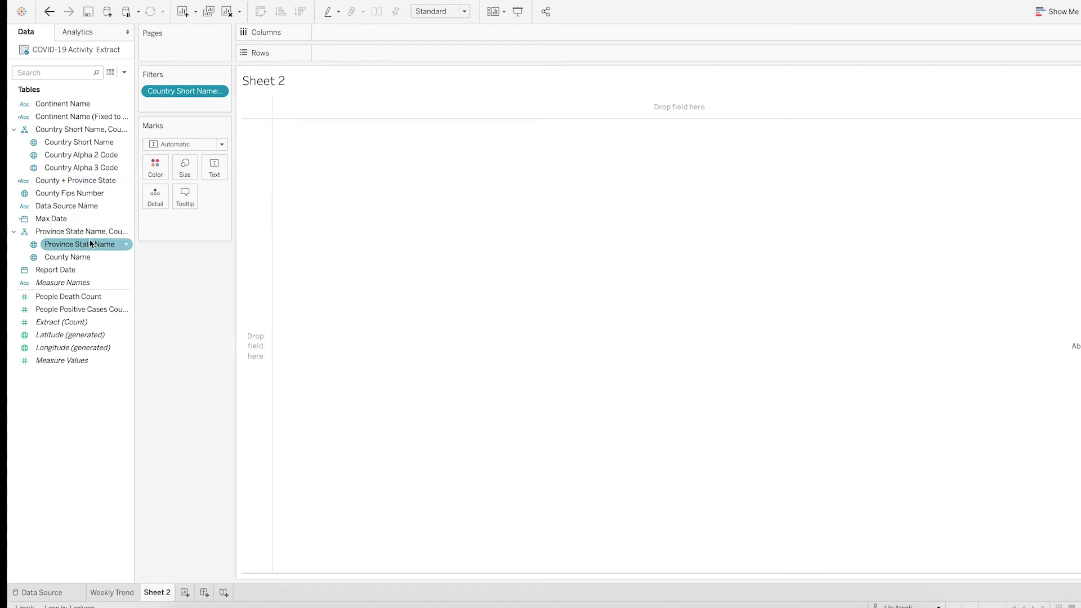
- Build a bar chart of People Positive Cases Count by Province State Name, with states in rows, sorted in descending order
mouse_move(68, 249)
mouse_down()
mouse_move(137, 221)
mouse_move(312, 112)
mouse_move(360, 77)
mouse_move(362, 56)
mouse_up()
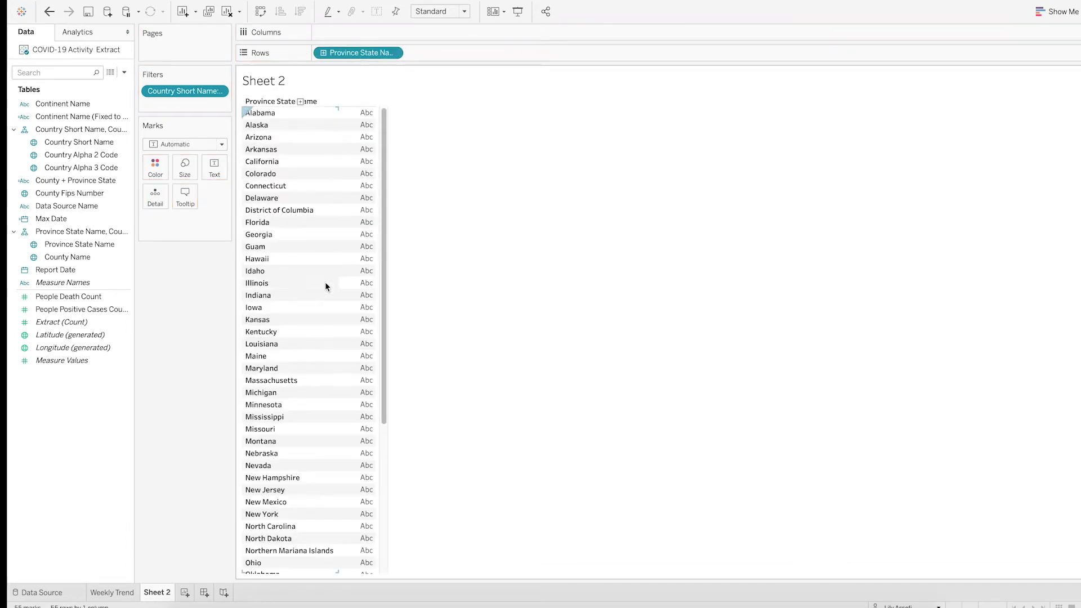
scroll(326, 288, down, 3)
scroll(326, 287, up, 5)
drag(86, 311, 377, 35)
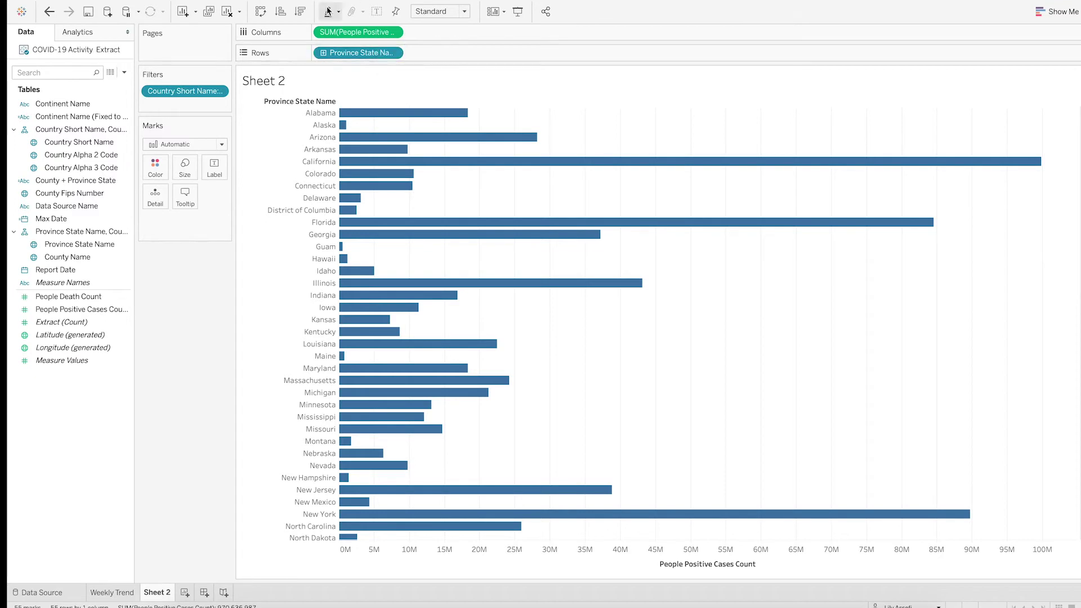
click(300, 12)
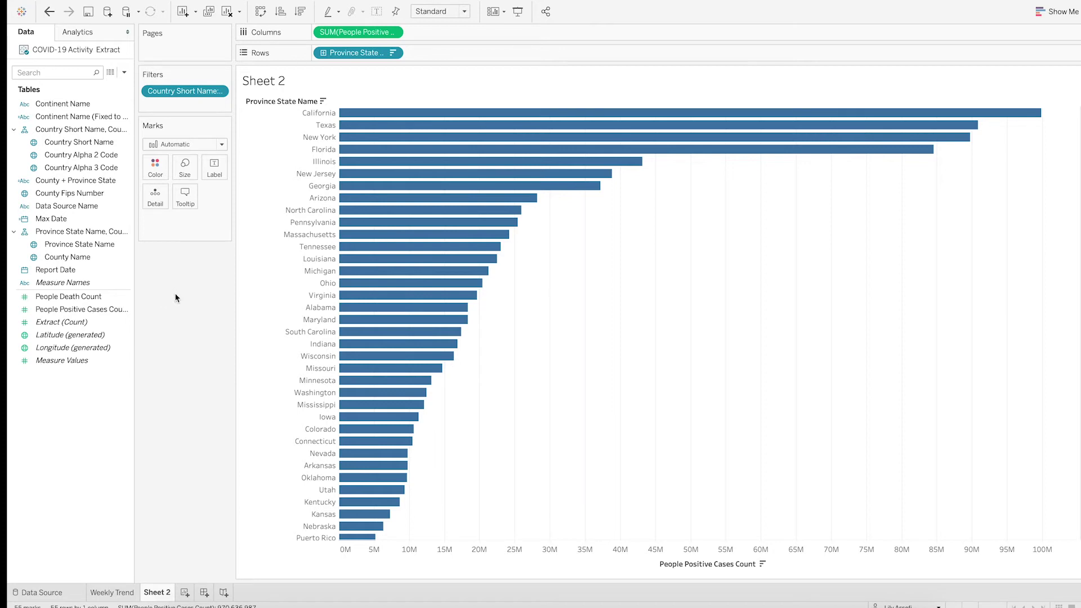
- Color the state bars by People Death Count
click(79, 309)
click(64, 297)
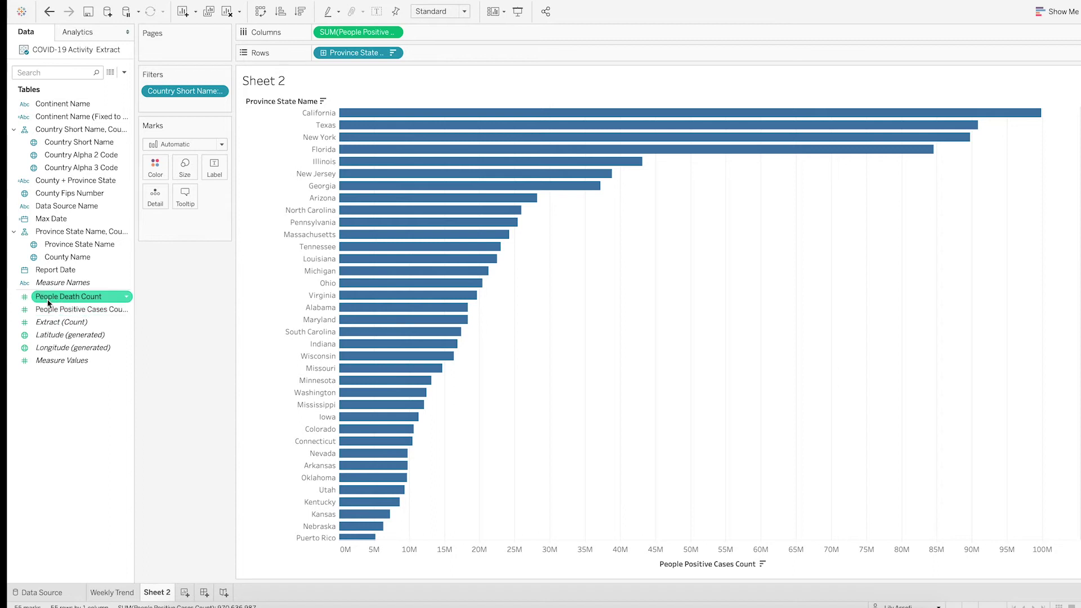
drag(65, 297, 152, 171)
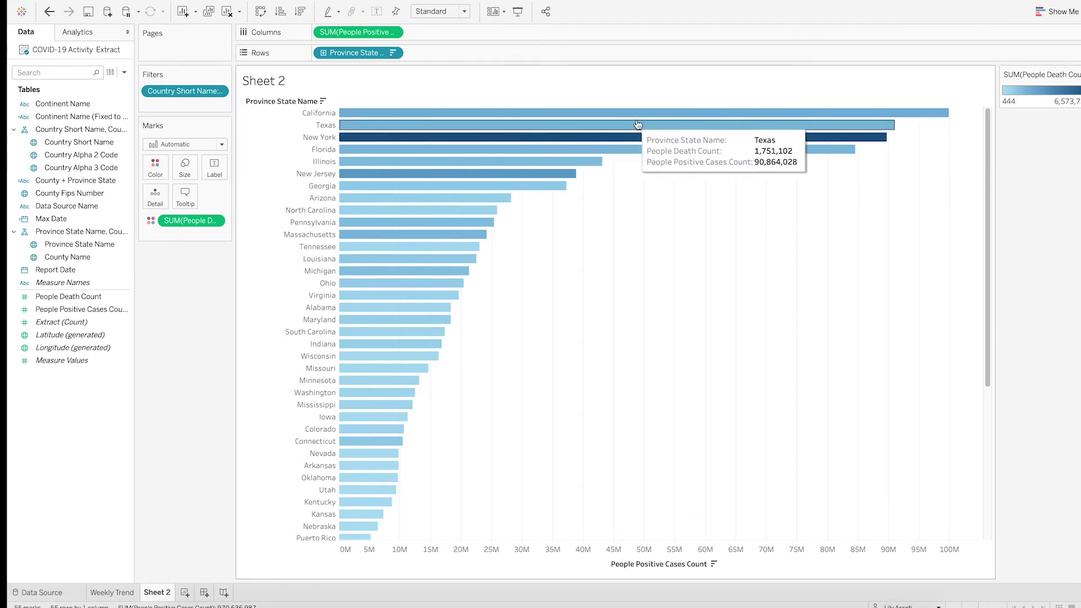
mouse_move(671, 149)
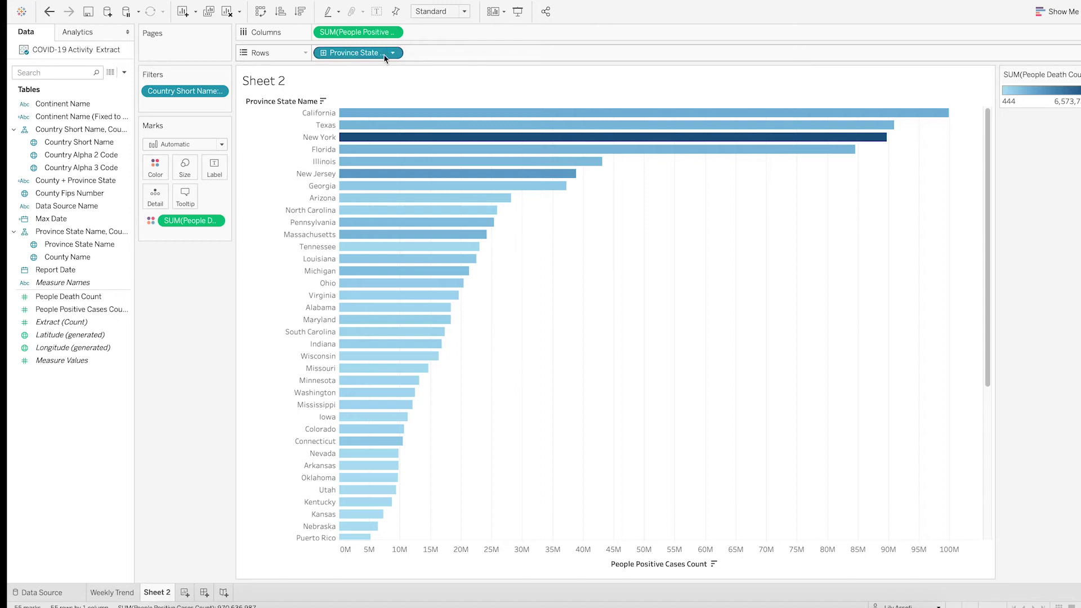
- Filter Province State Name to the top 20 by the sum of People Positive Cases Count
click(80, 246)
drag(81, 251, 175, 105)
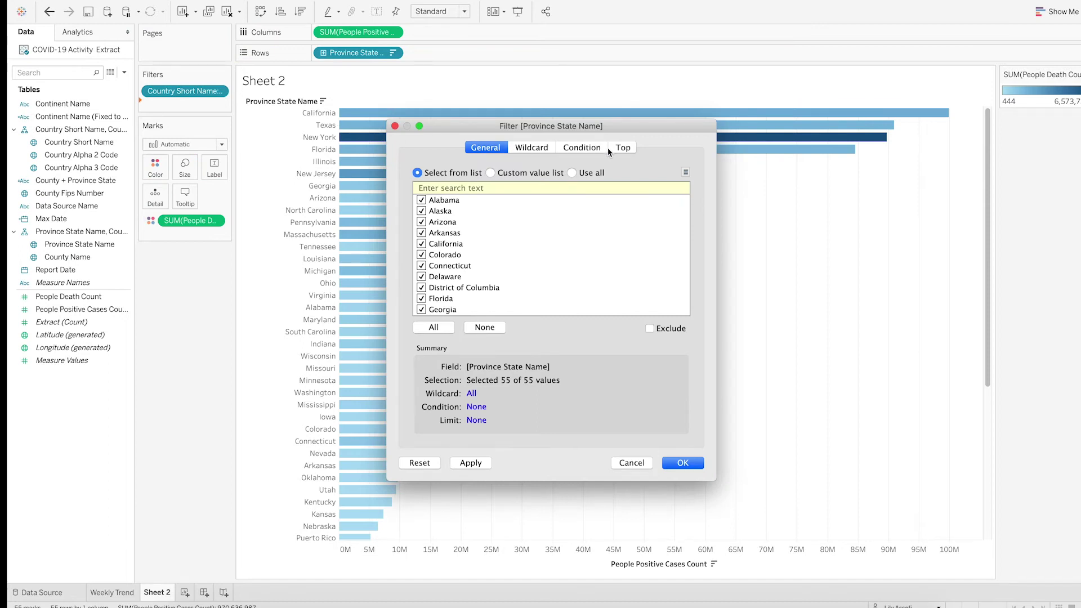
click(622, 149)
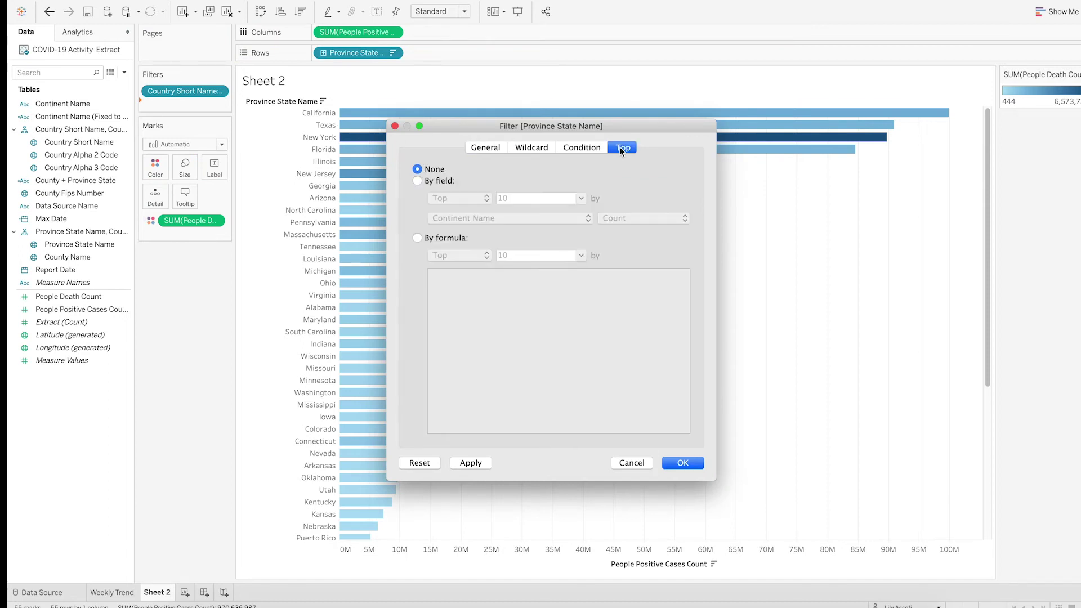
click(416, 180)
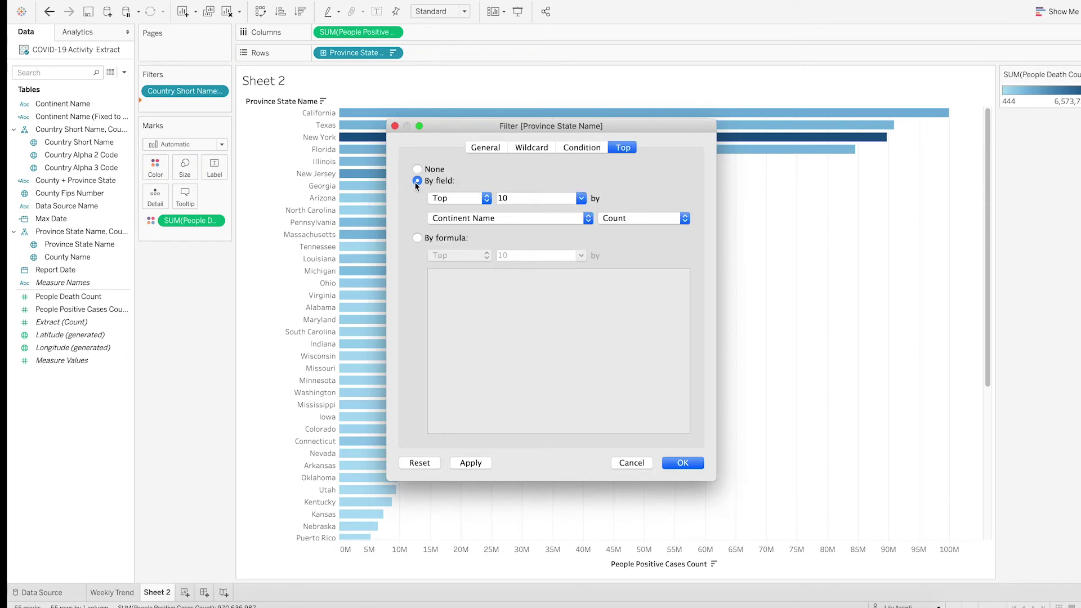
click(579, 221)
click(524, 381)
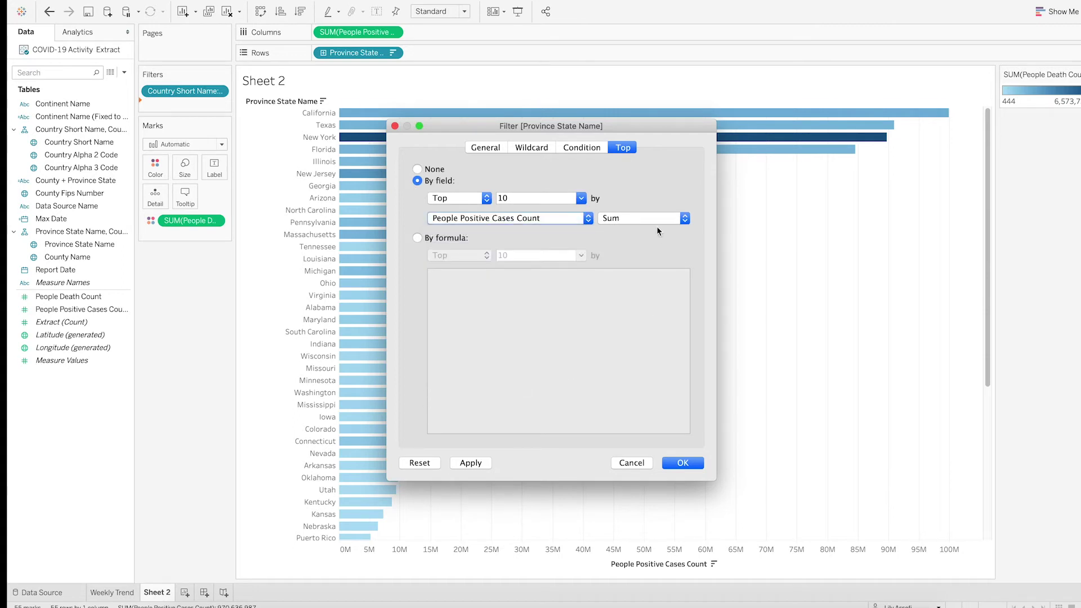
click(556, 199)
key(BackSpace)
key(BackSpace)
text(20)
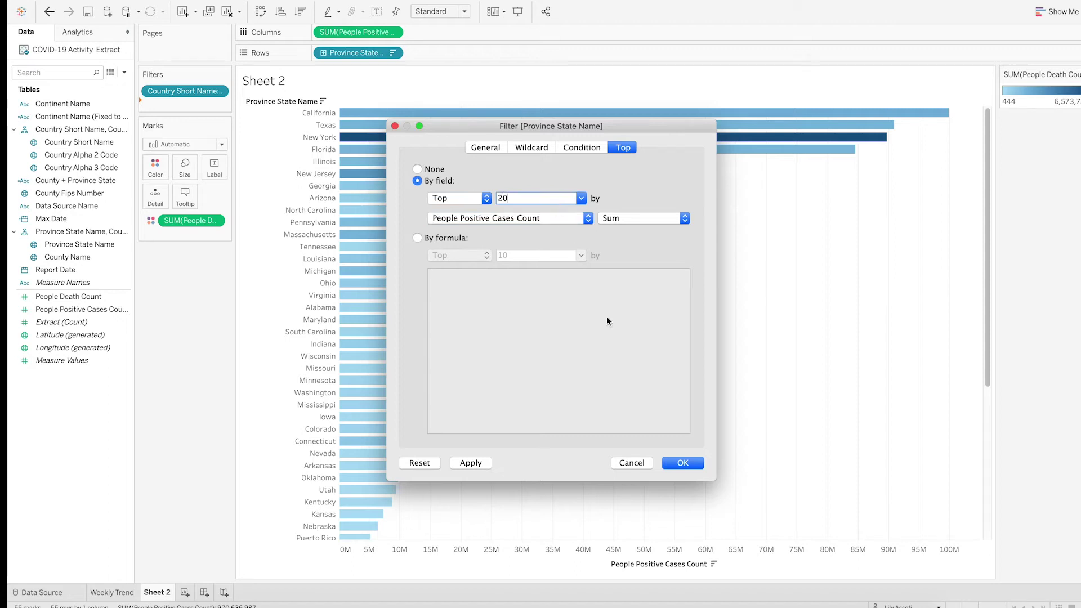
click(686, 468)
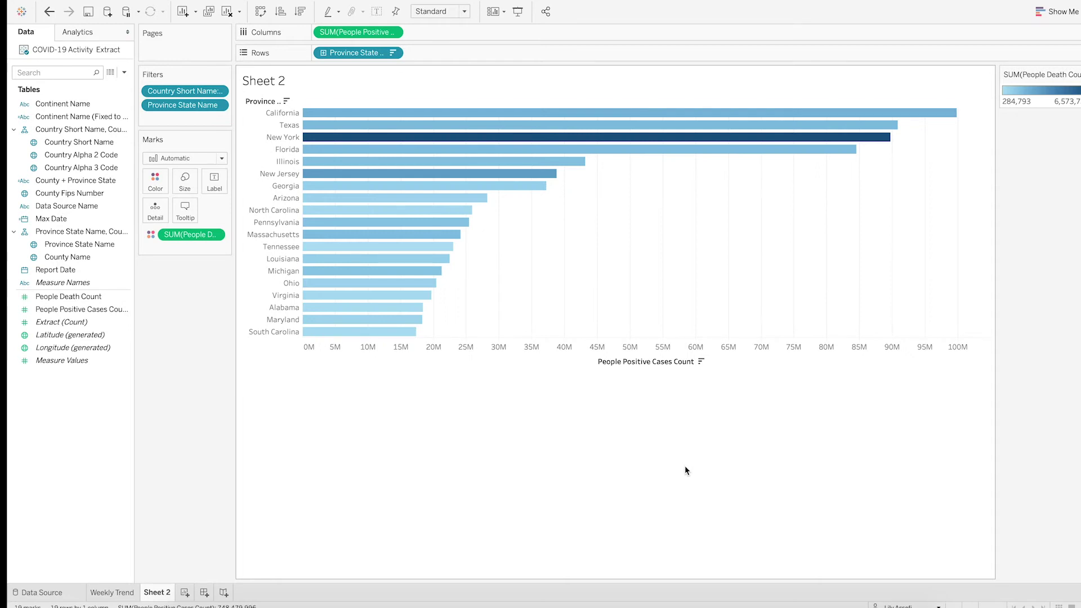
- Rename the Sheet 2 worksheet as Bar Chart
double_click(153, 593)
text(Ba)
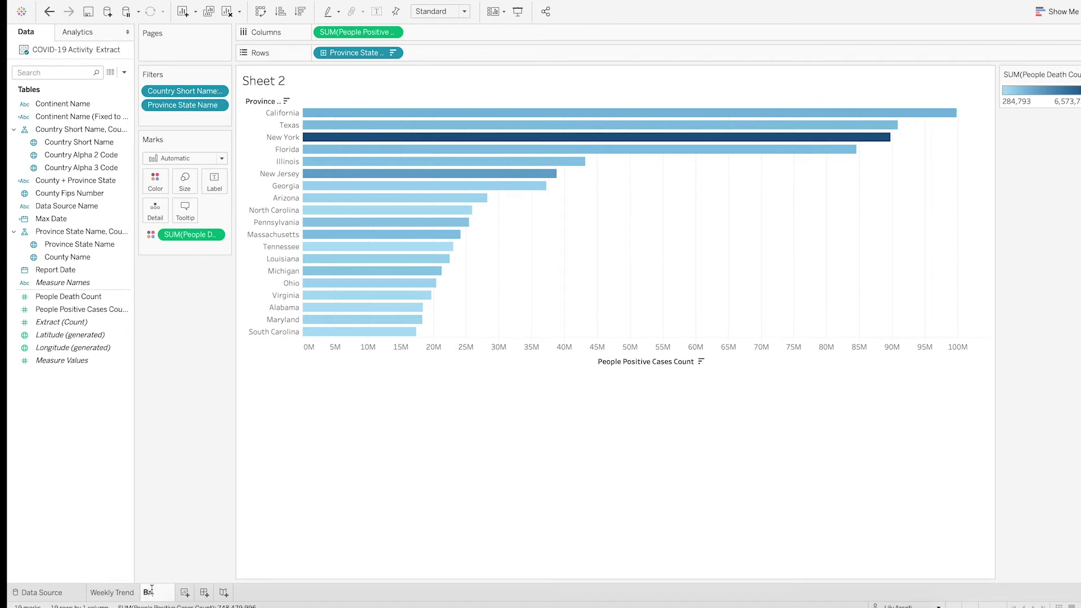
text(r Chart)
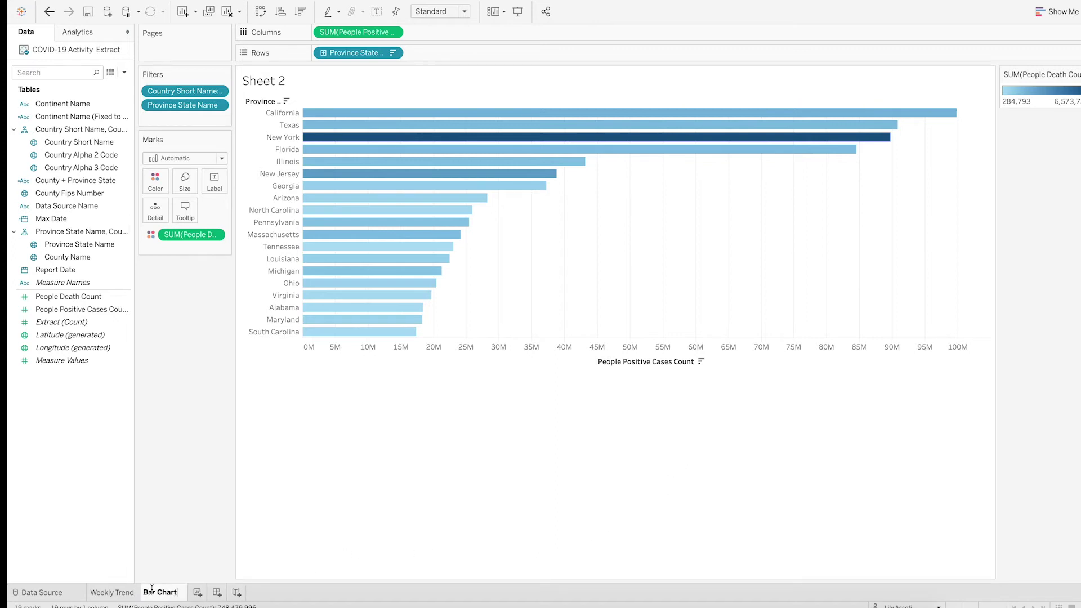
key(Return)
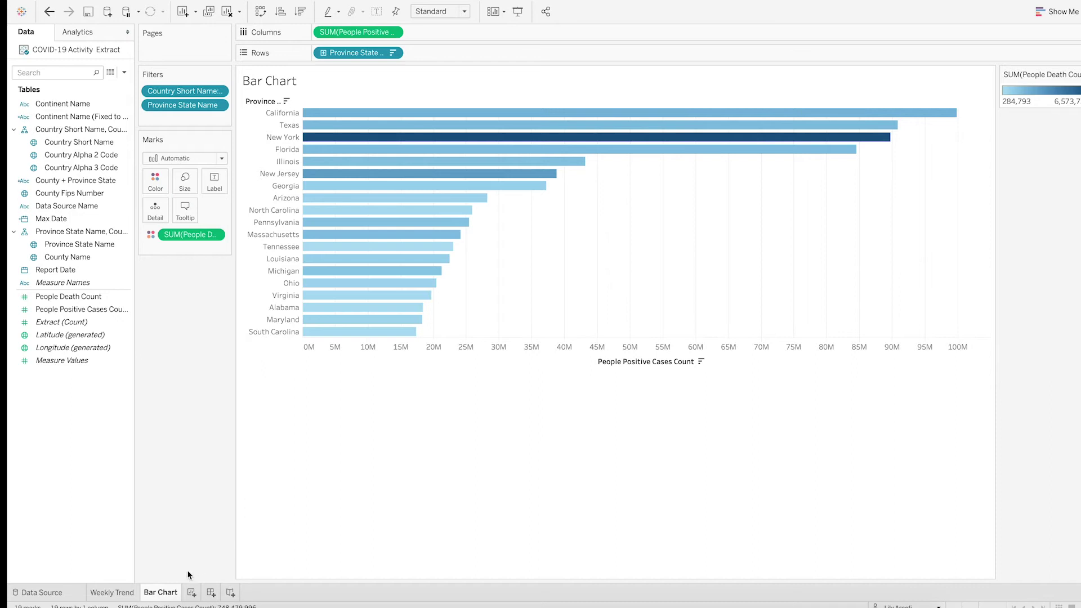
- Duplicate the Bar Chart worksheet and replace Province State Name in the rows with County Name
mouse_move(169, 593)
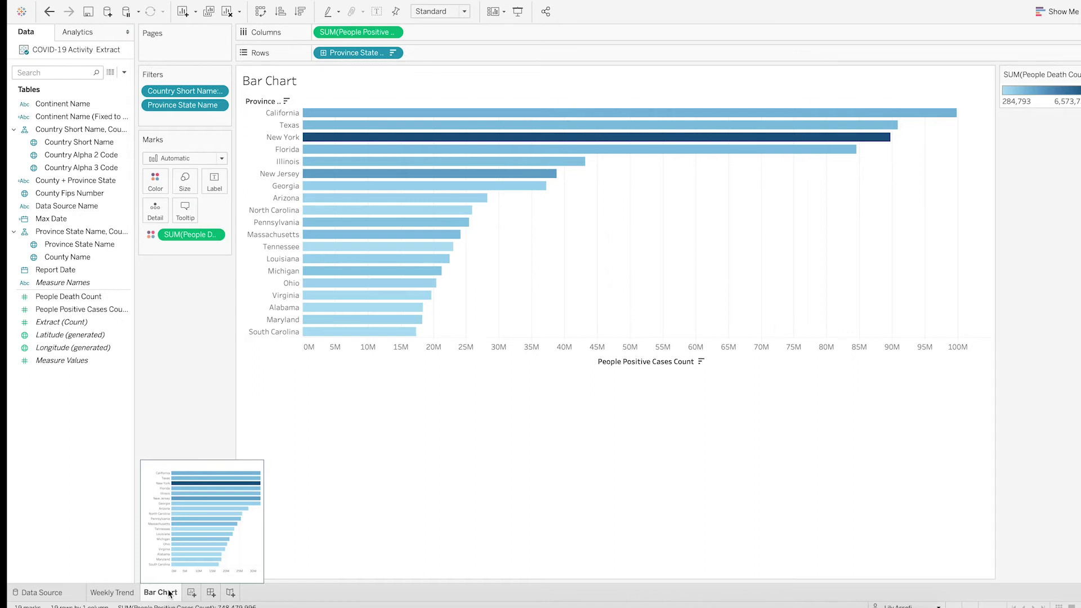
right_click(170, 594)
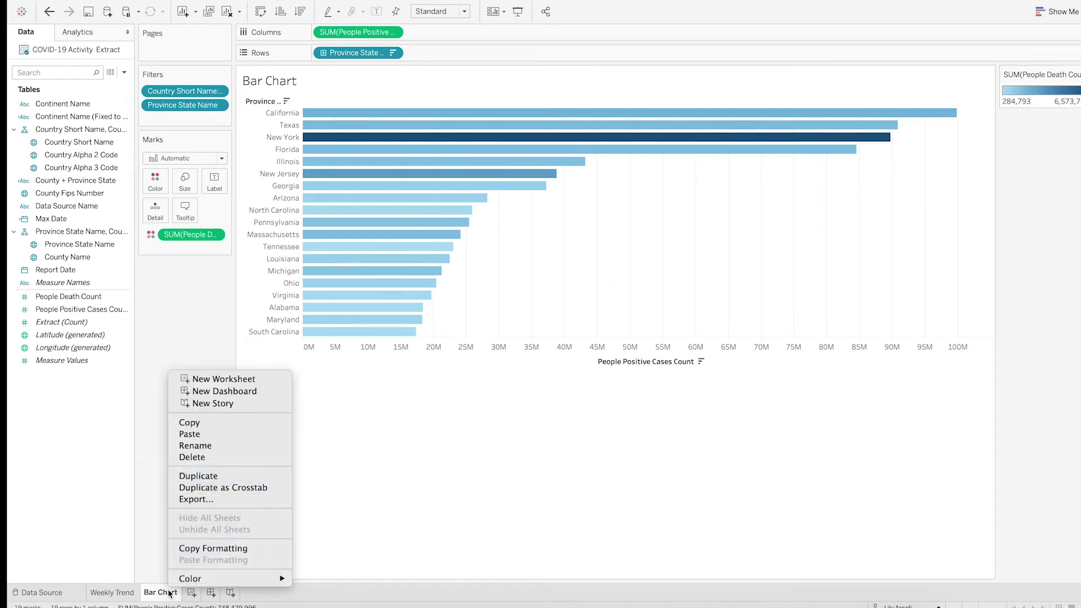
click(206, 476)
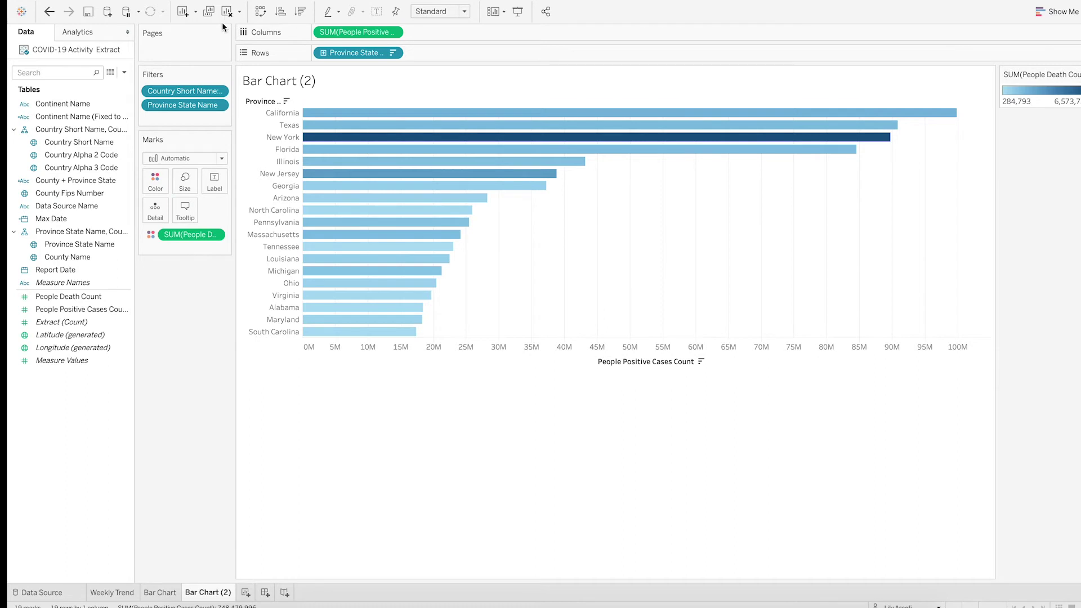
click(59, 258)
drag(60, 261, 352, 52)
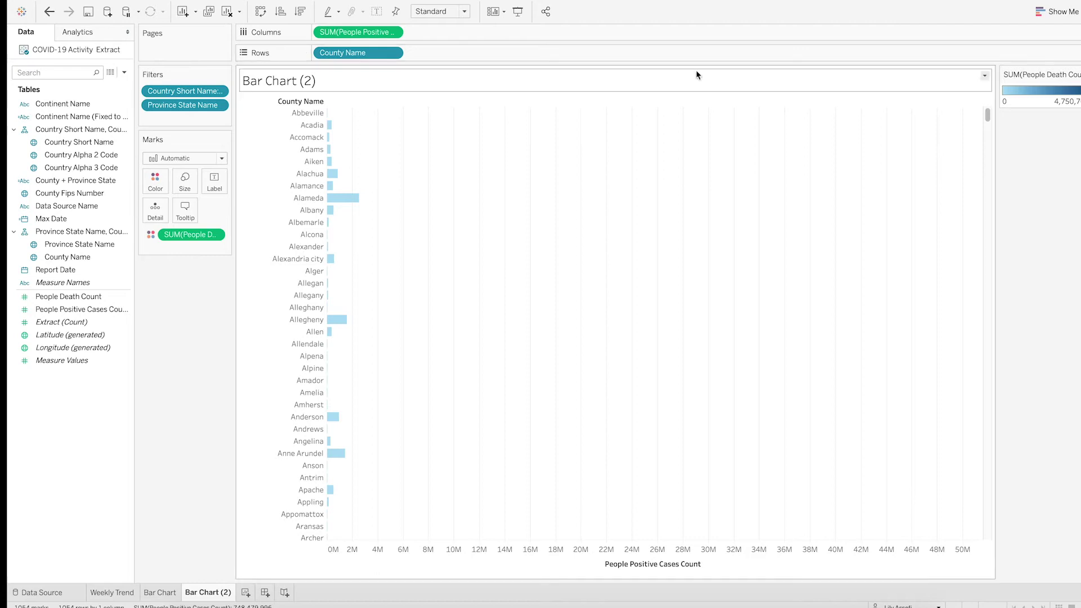
- Convert the duplicated county chart to a symbol map and set its mark type to Density
click(1050, 18)
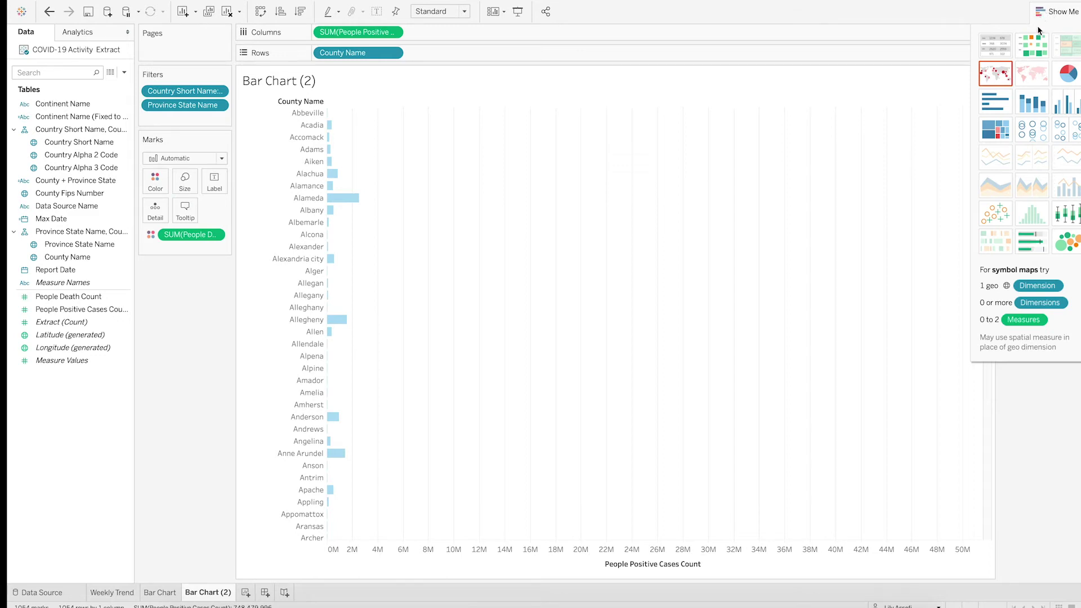
click(999, 80)
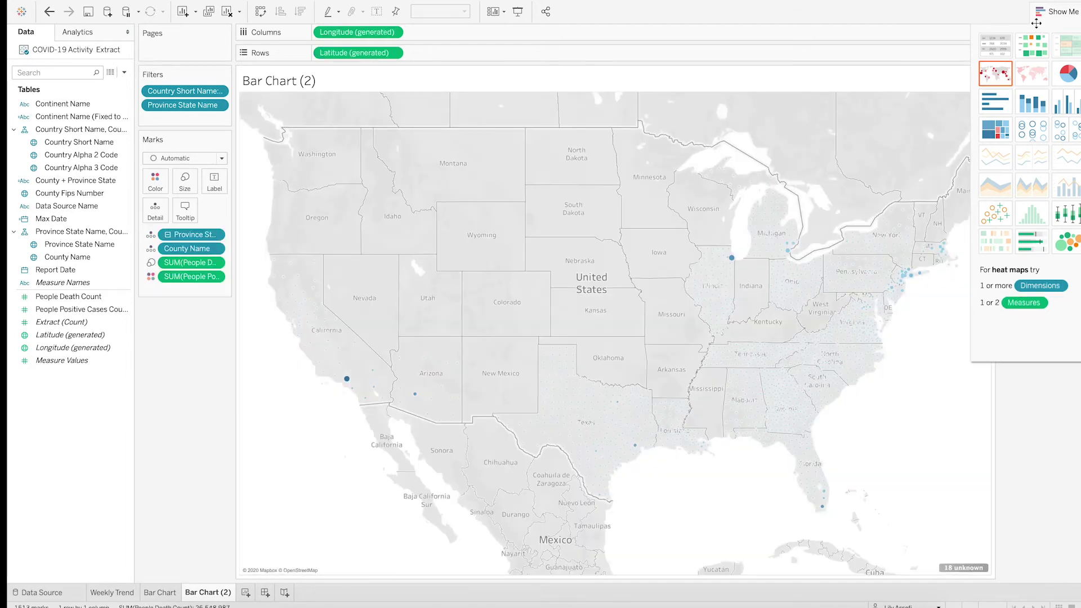
click(1051, 12)
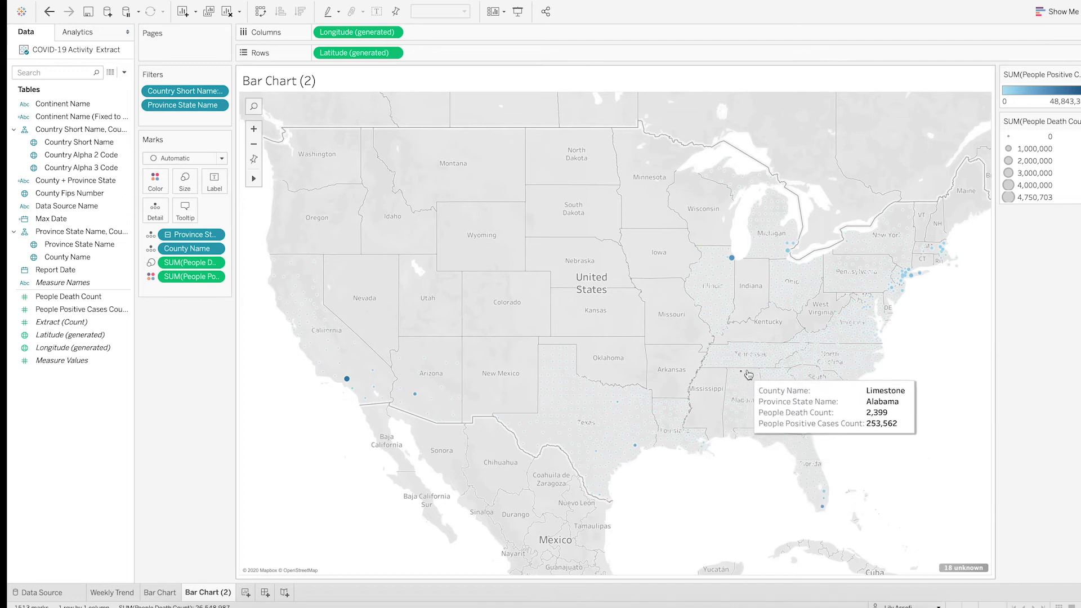
click(186, 160)
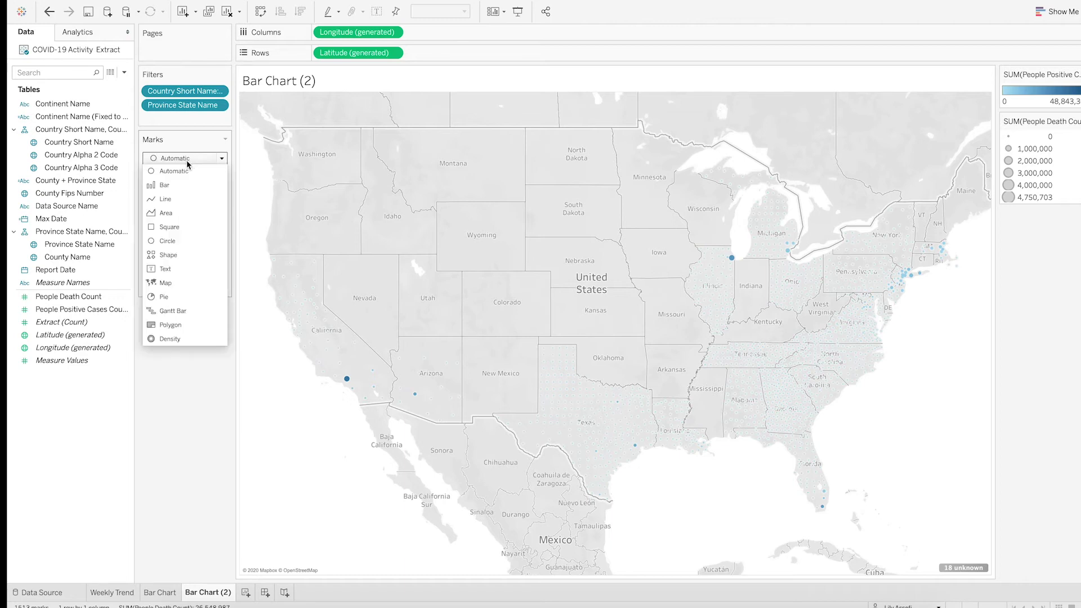
click(191, 340)
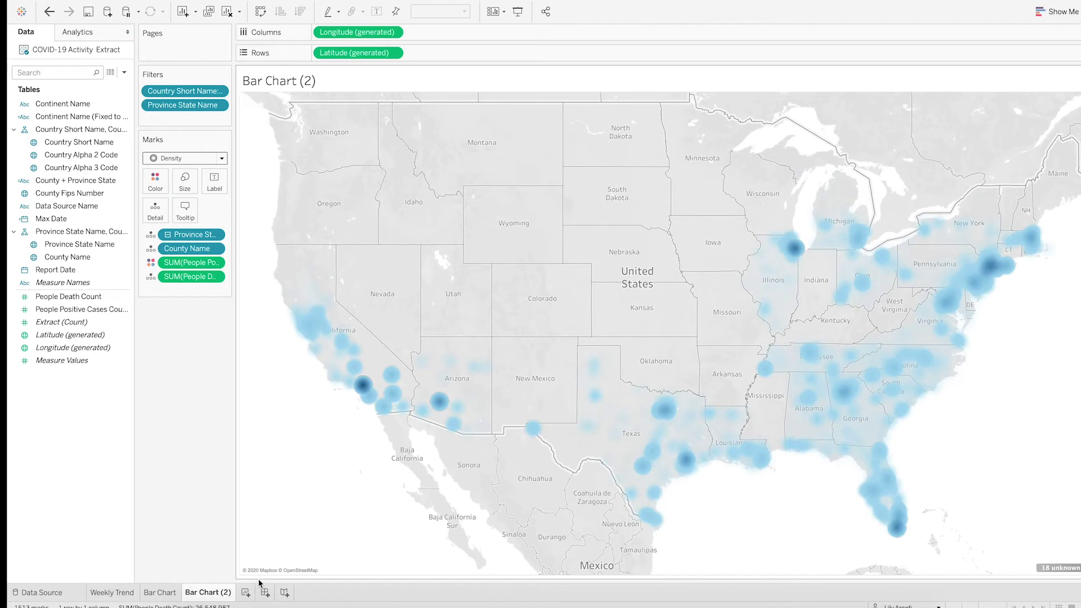
- Rename the Bar Chart (2) worksheet as County Map
double_click(220, 593)
text(Coun)
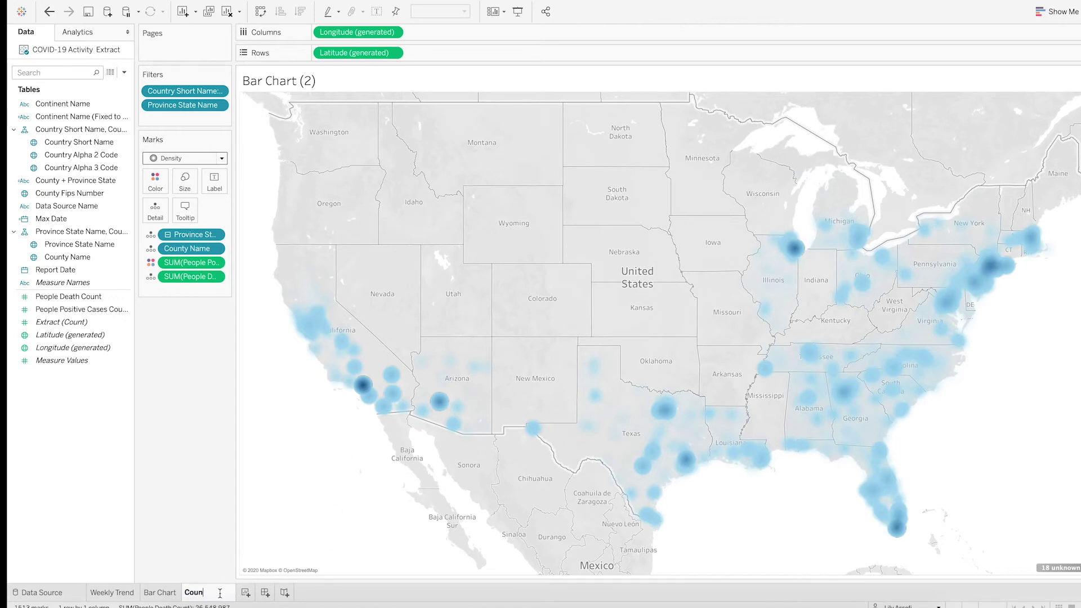
text(ty Map)
key(Return)
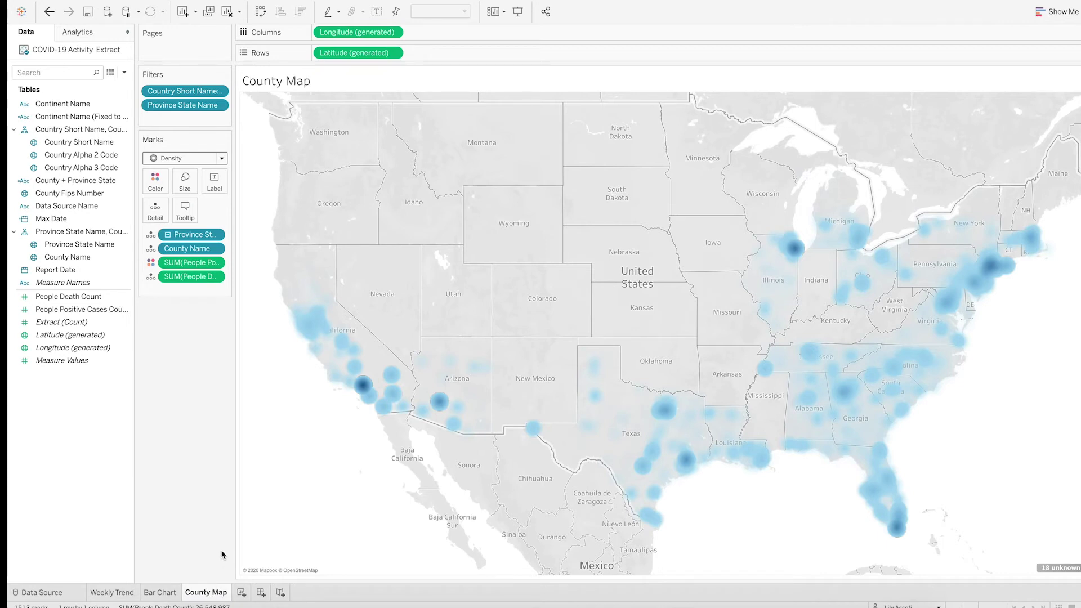
- Create a new dashboard and set its size to Automatic
click(260, 594)
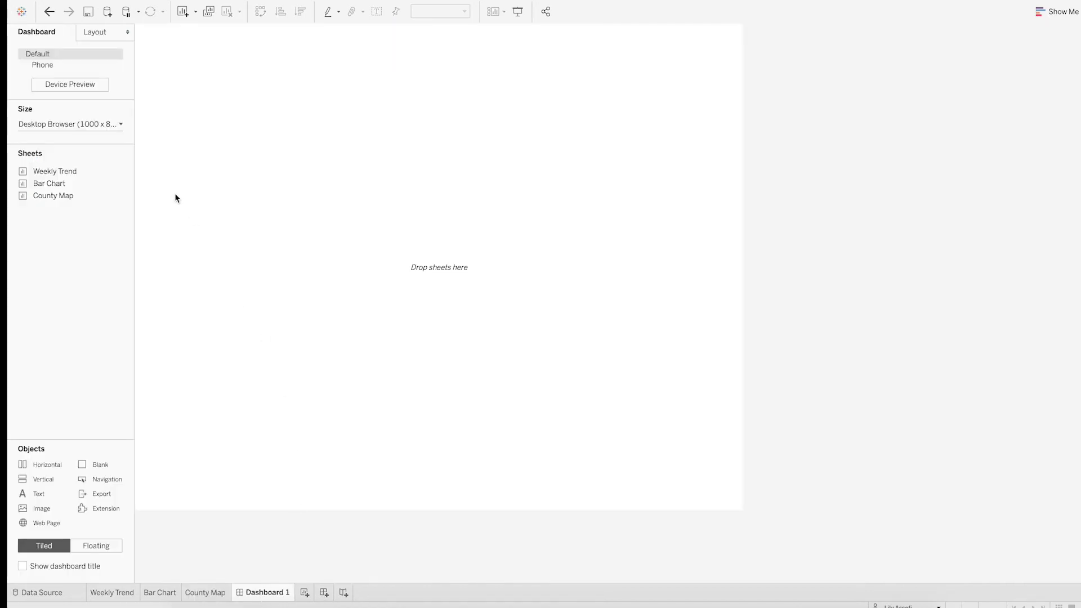
click(100, 124)
click(100, 145)
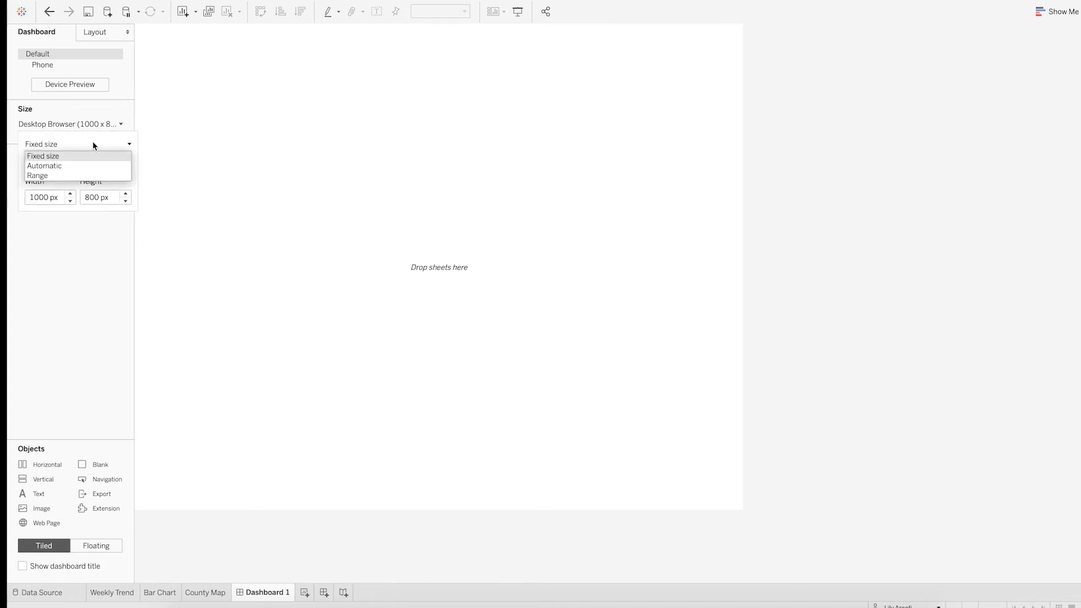
click(90, 164)
click(103, 229)
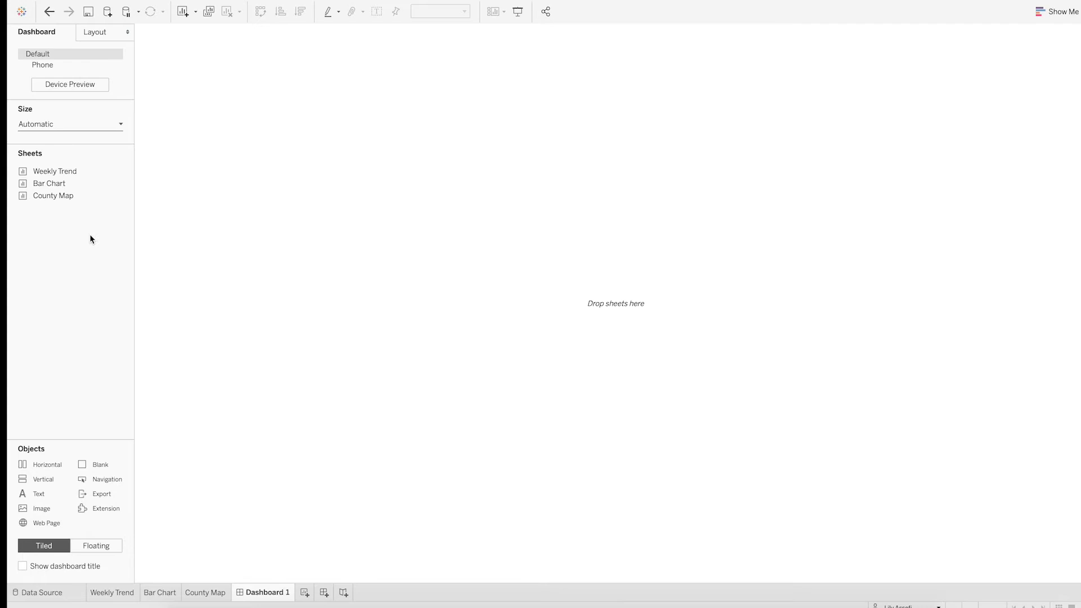
- Lay out the dashboard with Bar Chart first, County Map to its right and Weekly Trend beneath the map
mouse_move(70, 195)
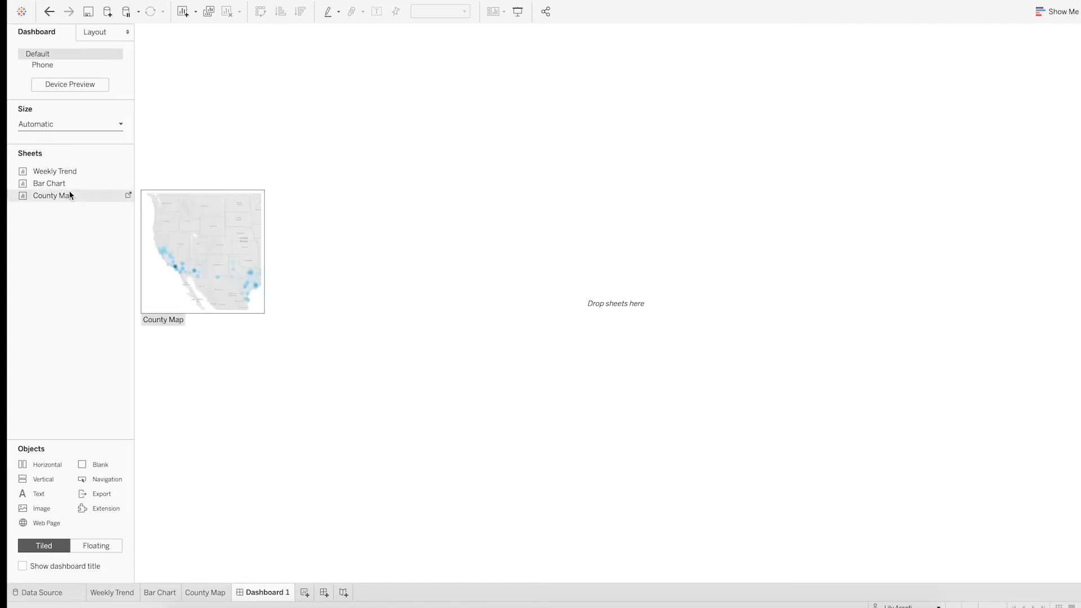
drag(34, 186, 327, 187)
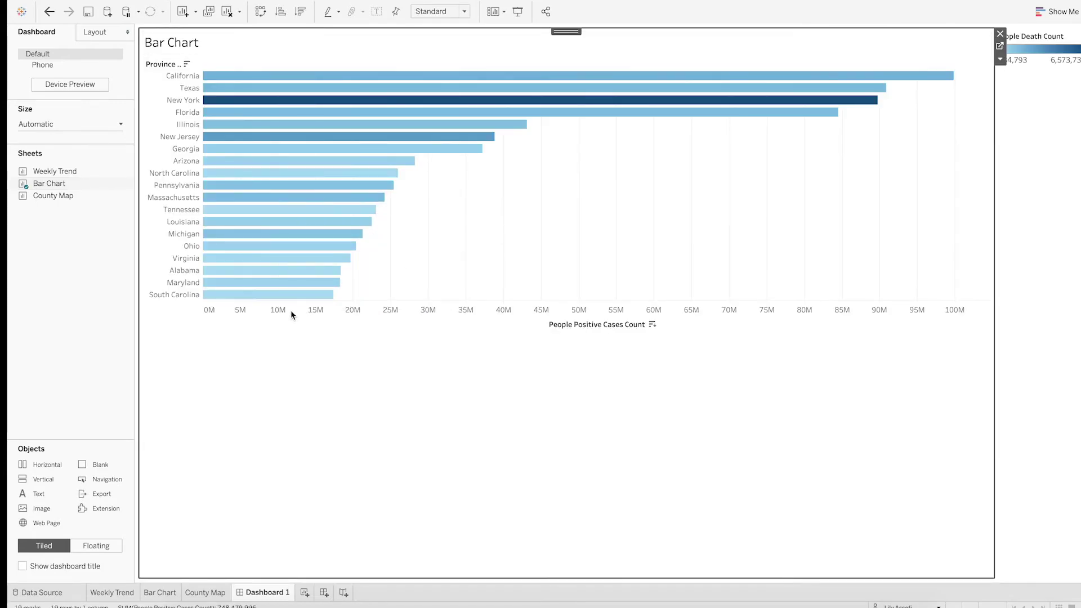
mouse_move(64, 197)
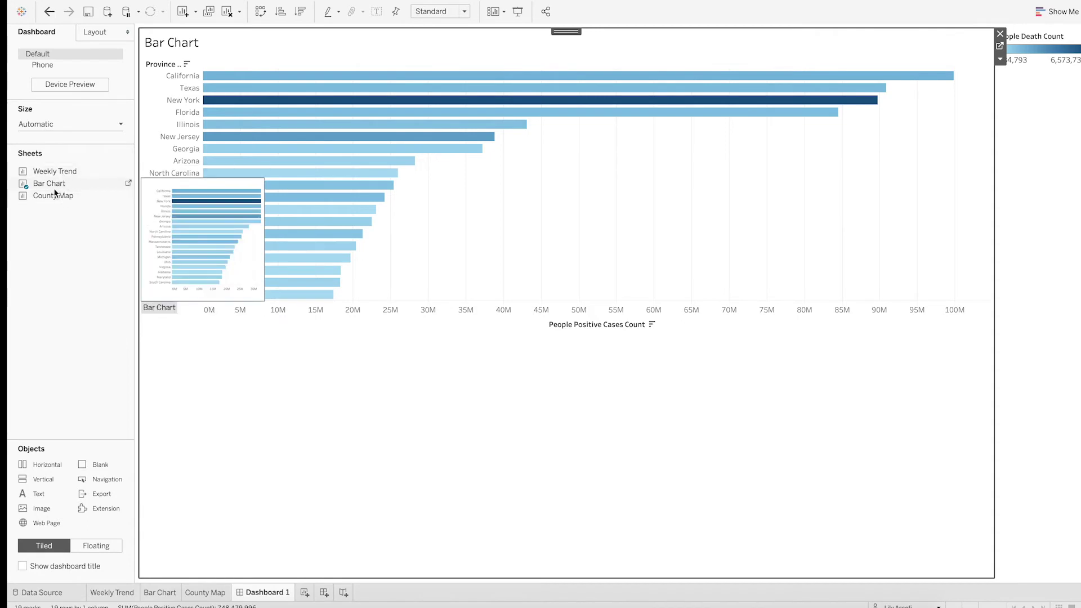
drag(52, 194, 903, 205)
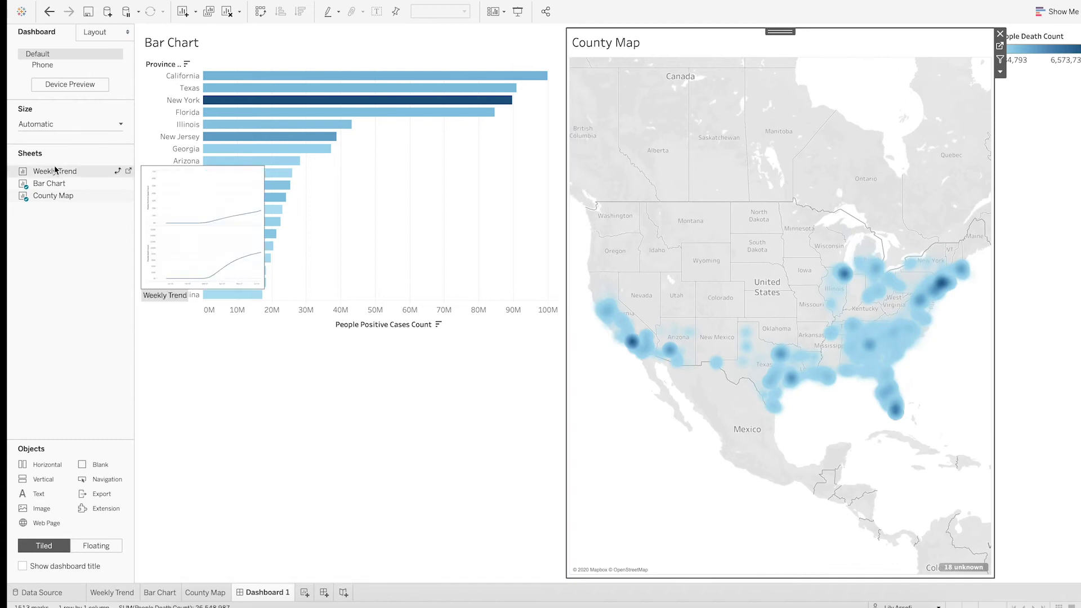
drag(31, 171, 765, 414)
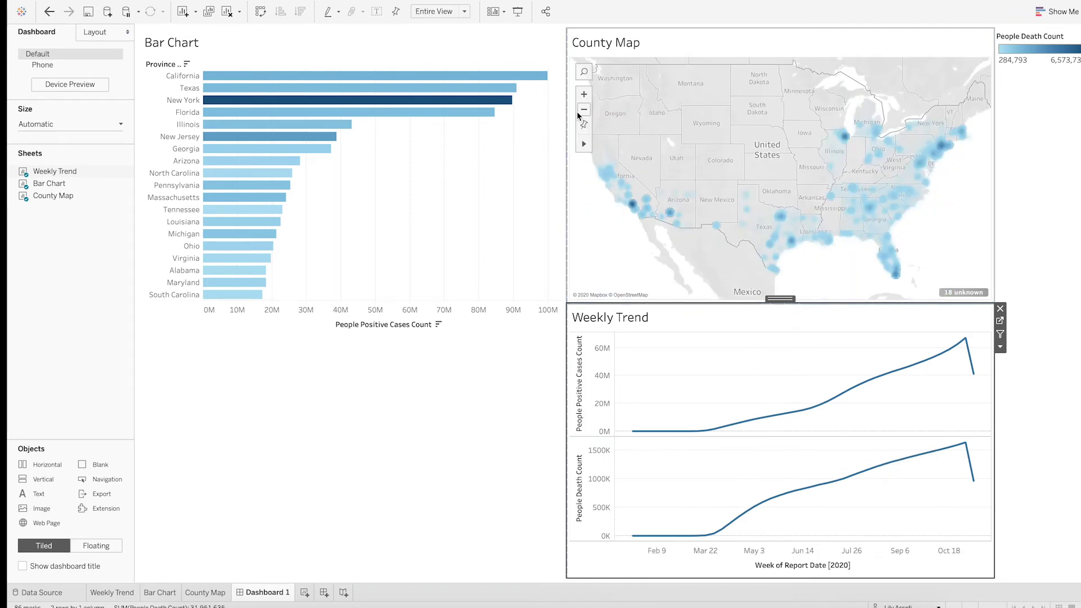
- Fit the dashboard's bar chart to Entire View and narrow it to give the map and trend more width
click(538, 39)
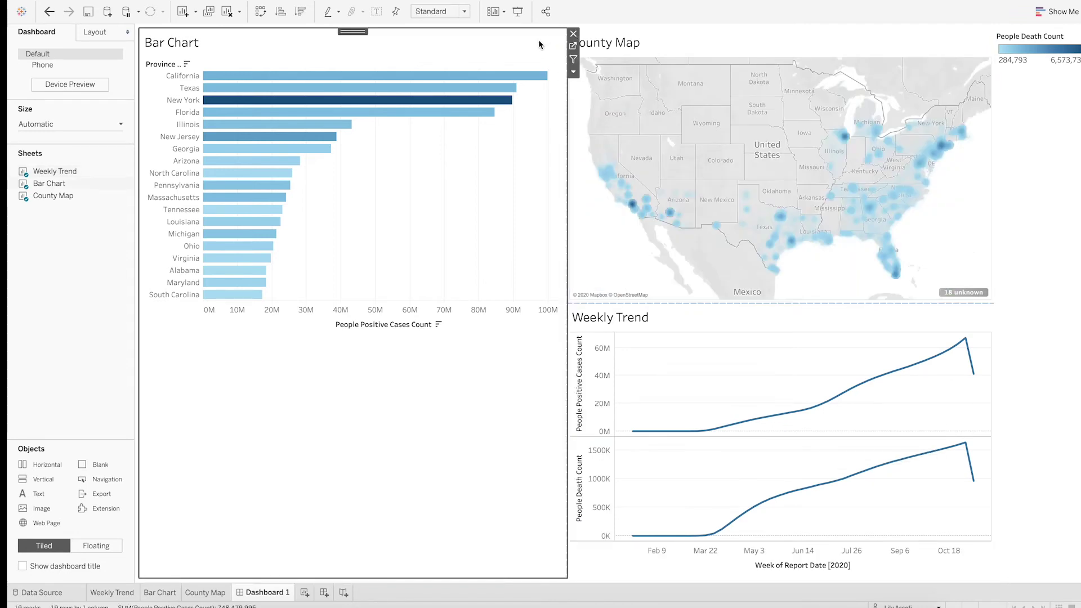
click(573, 73)
mouse_move(630, 111)
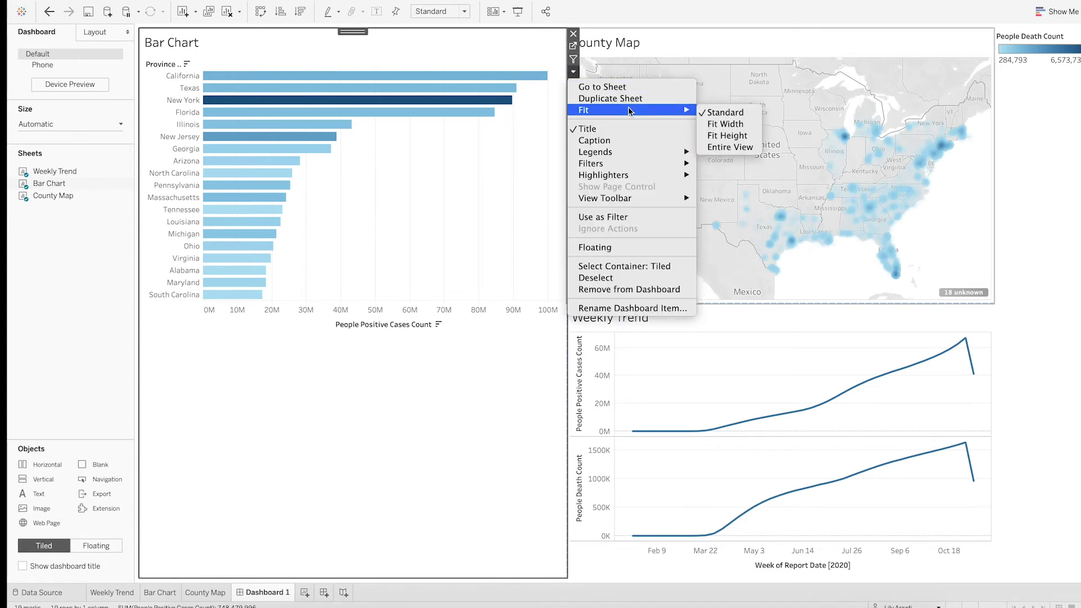
click(731, 147)
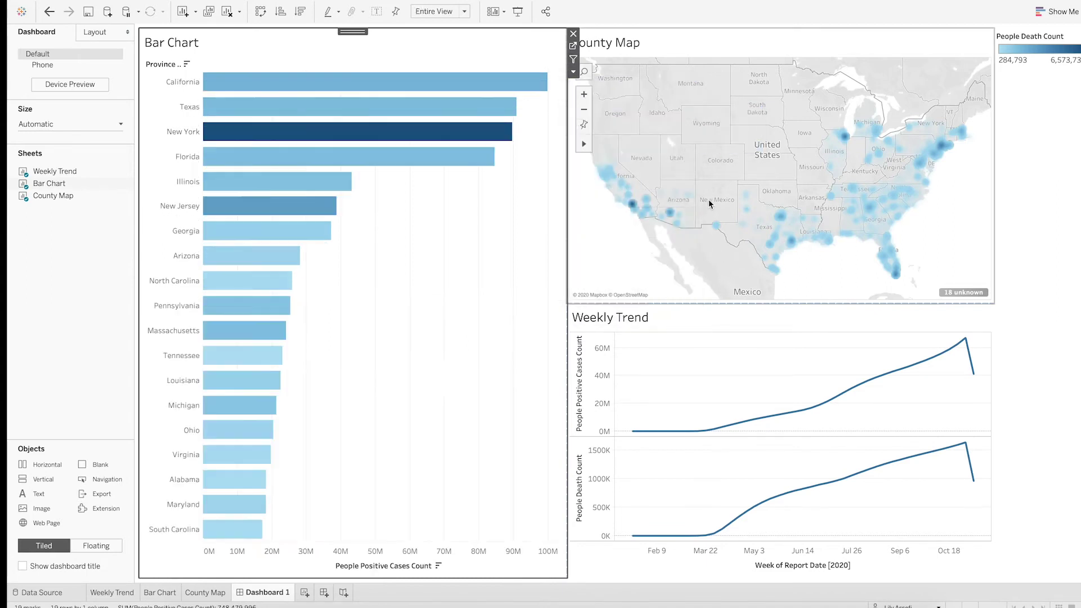
click(567, 194)
drag(567, 194, 500, 195)
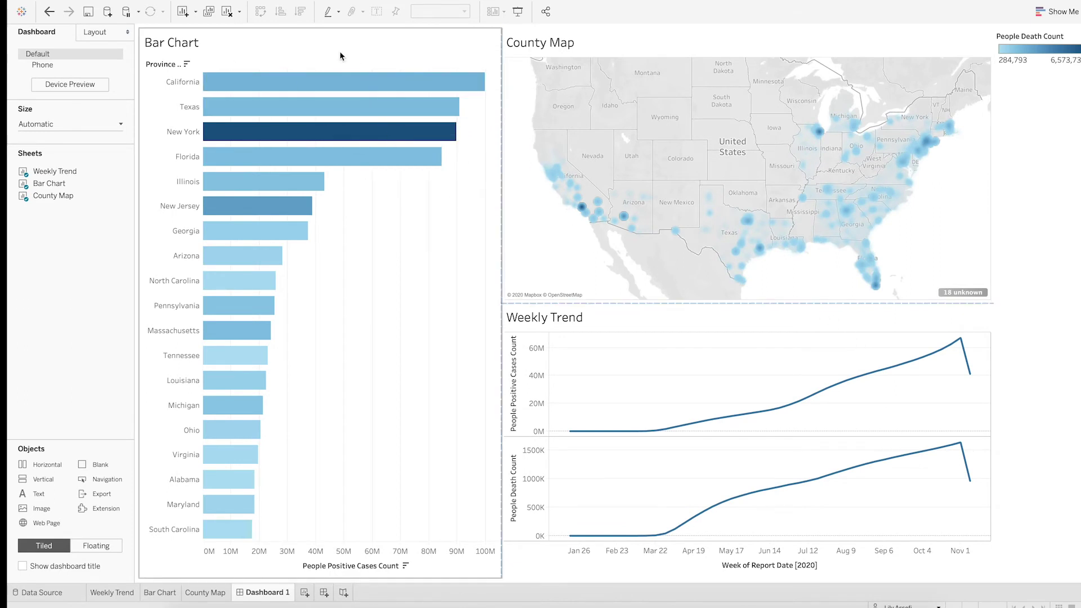
- Change the bar chart's title on the dashboard to "Choose a State:"
double_click(176, 48)
drag(330, 232, 188, 228)
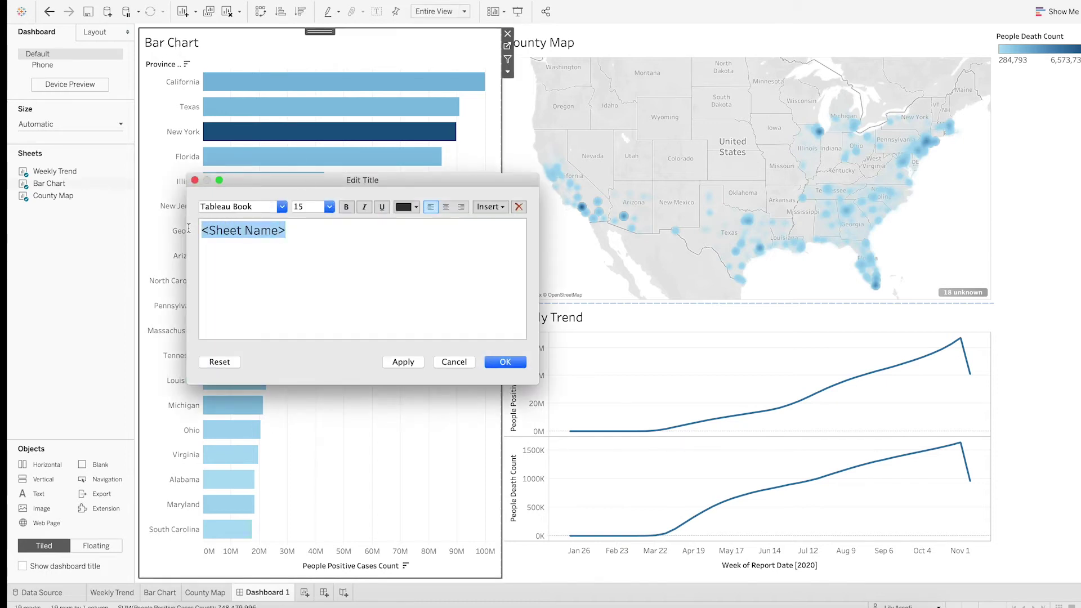
text(Choose )
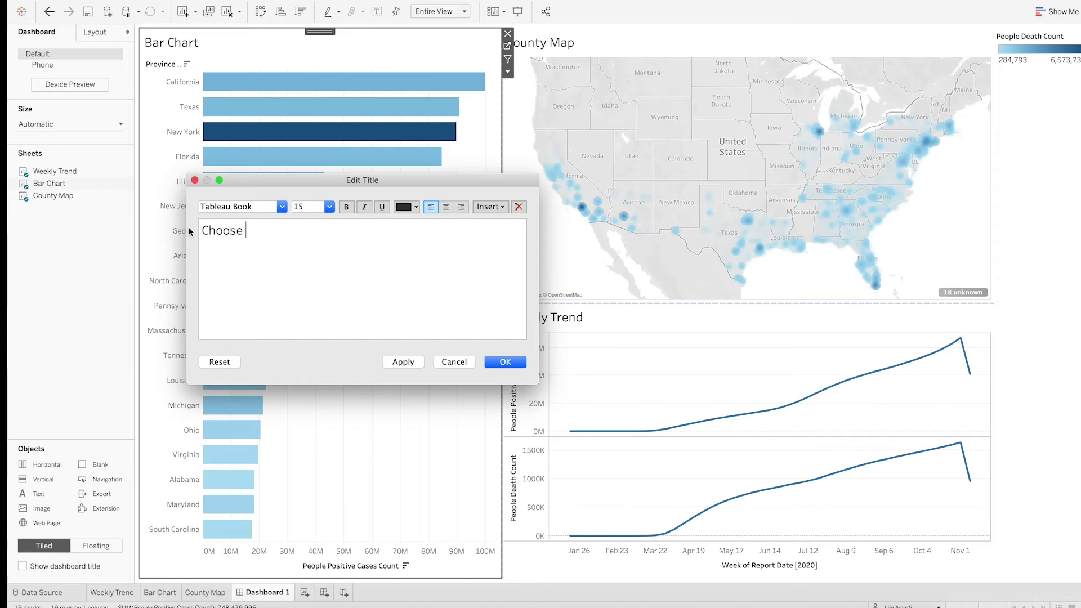
text(a State:)
click(505, 361)
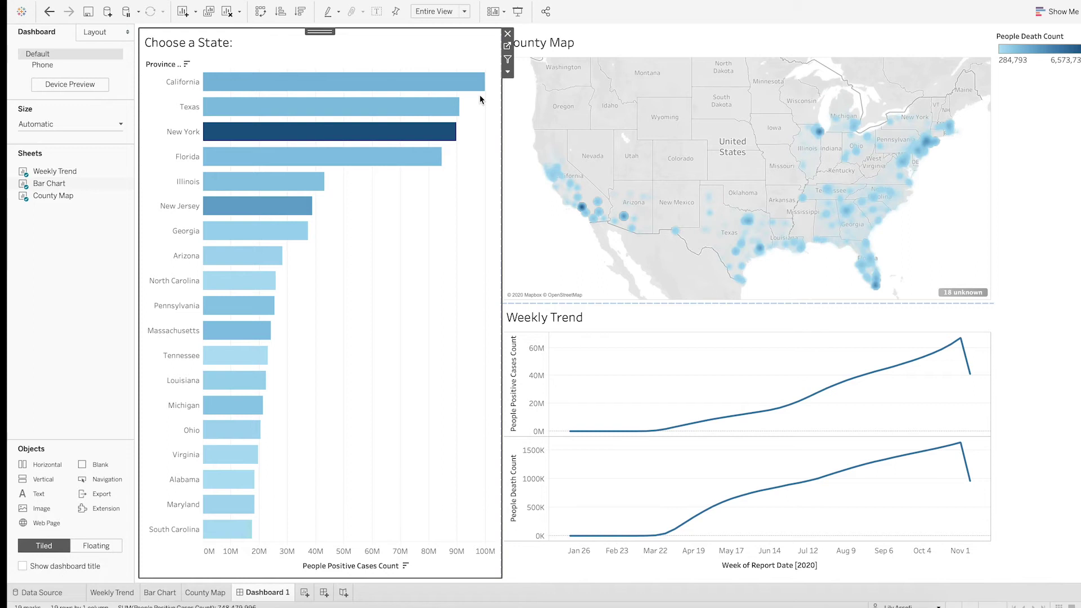
- Use the bar chart as a filter for the dashboard and select California in it
click(514, 61)
click(361, 147)
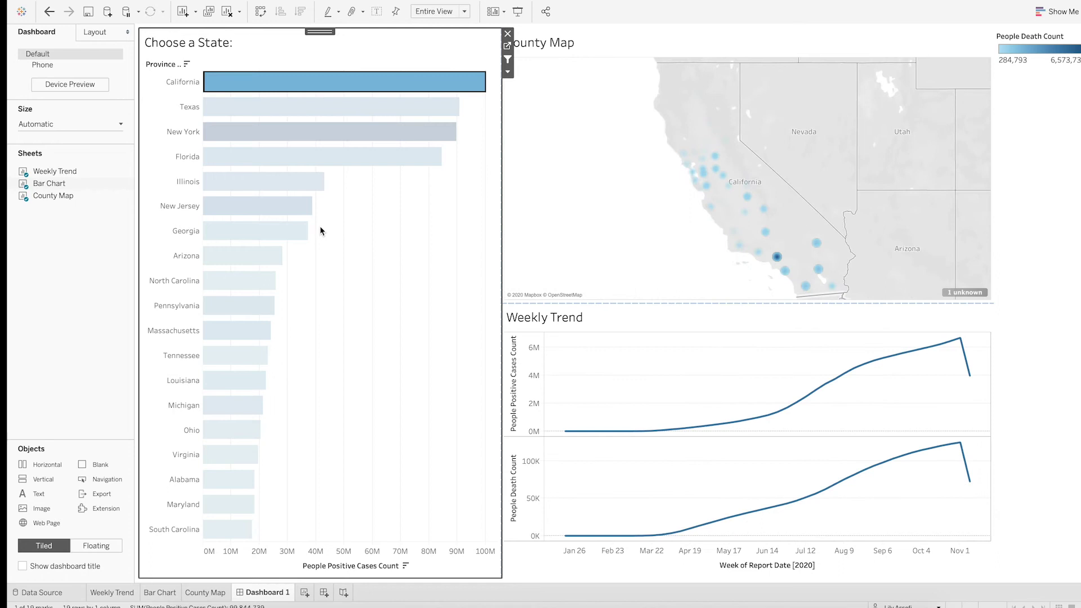
- Show the dashboard title and change its text to "Covid19 County Funding"
click(19, 566)
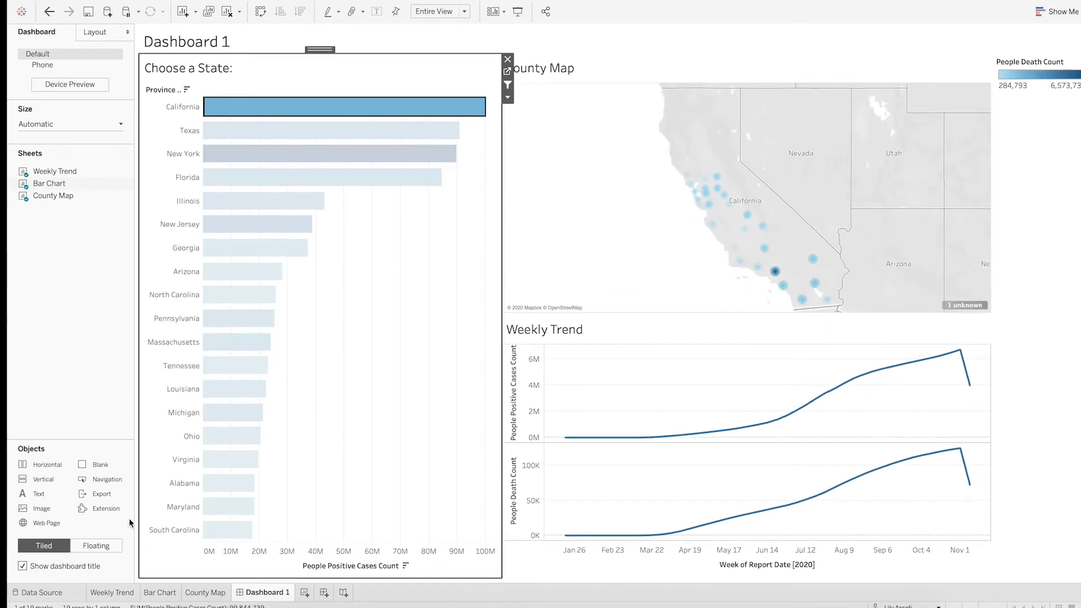
double_click(211, 41)
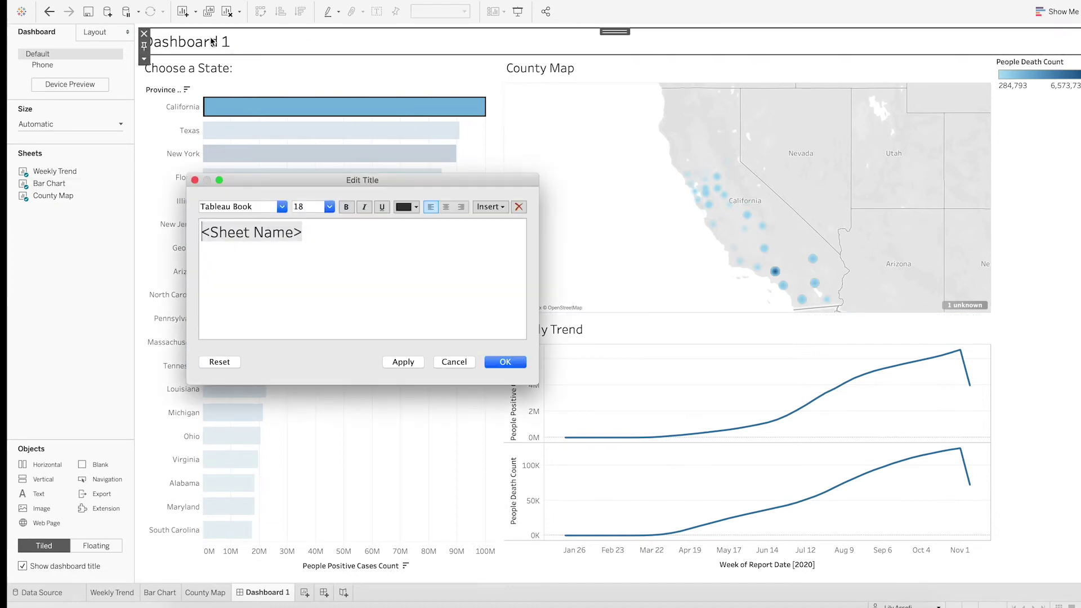
drag(319, 236, 214, 226)
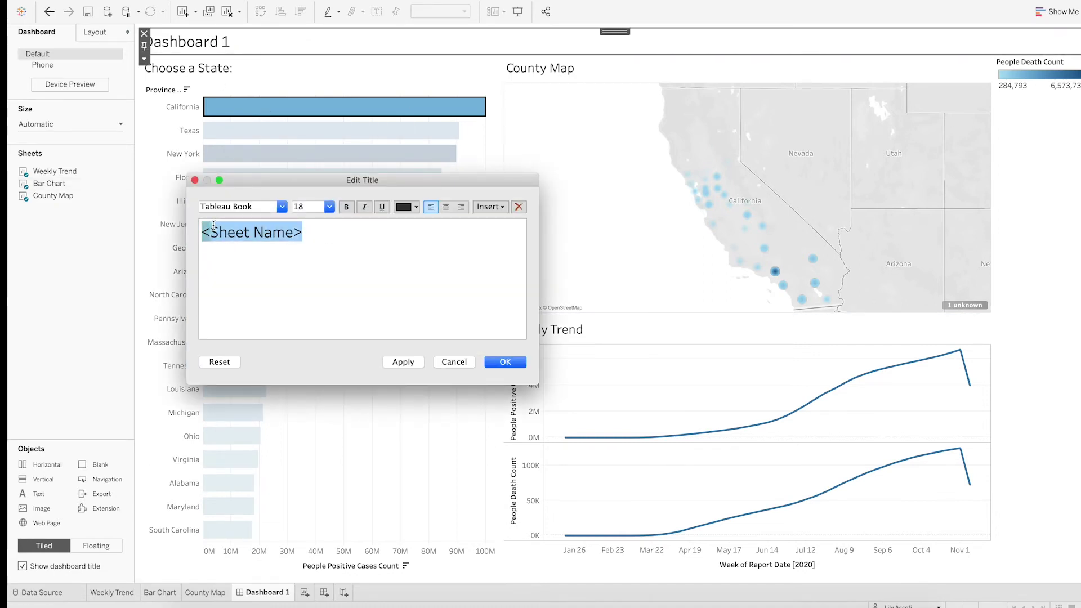
text(<Cov)
key(BackSpace)
key(BackSpace)
key(BackSpace)
key(BackSpace)
text(Covid19 Country)
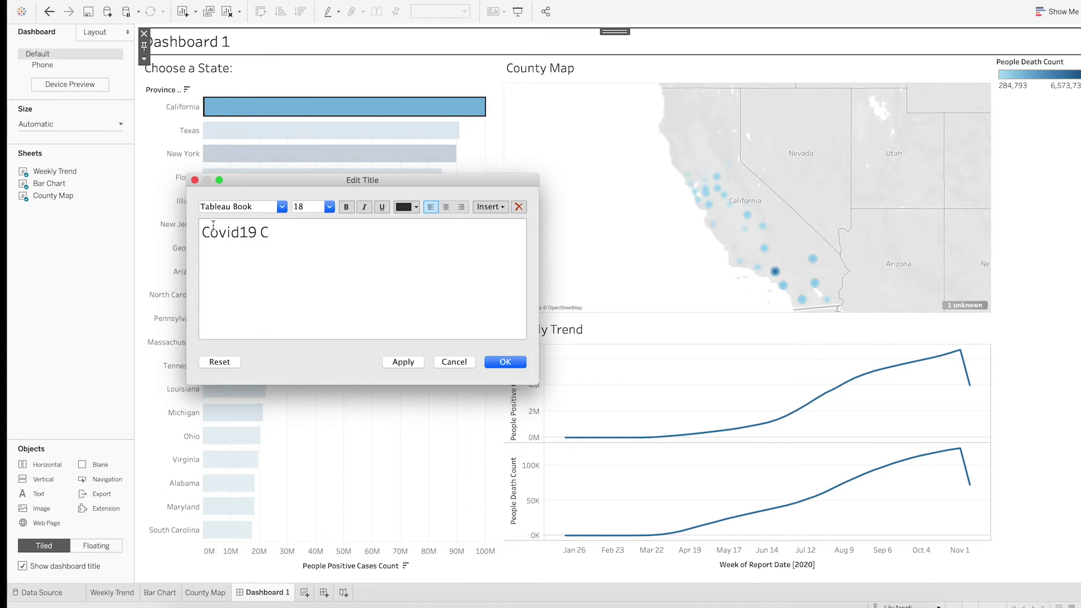
key(BackSpace)
key(BackSpace)
text(y Funding)
click(505, 361)
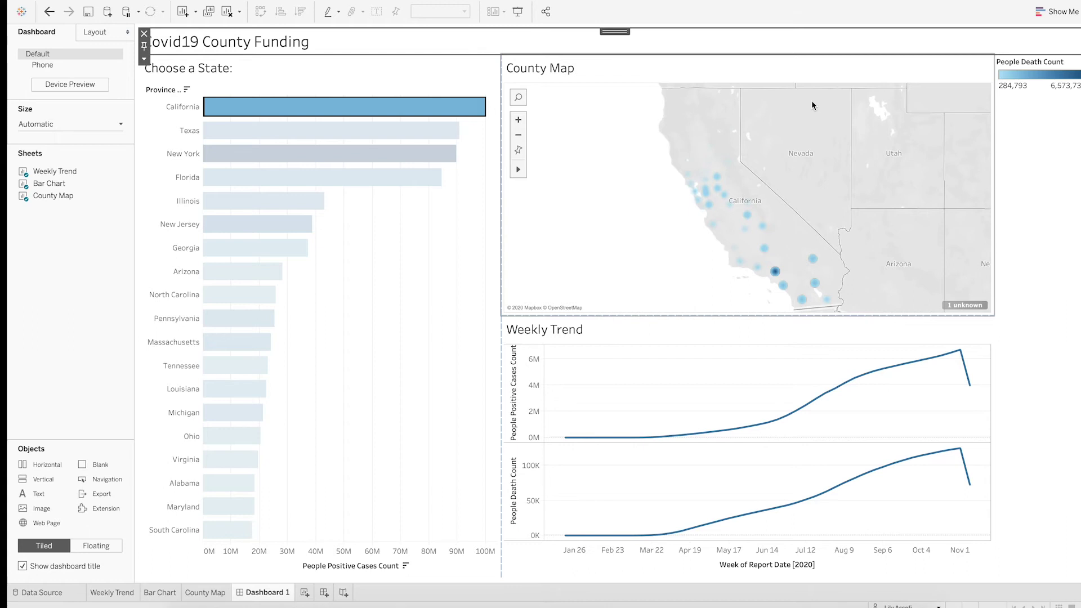
- Use the County Map as a filter for the dashboard and select the darkest county dot in Southern California
click(778, 74)
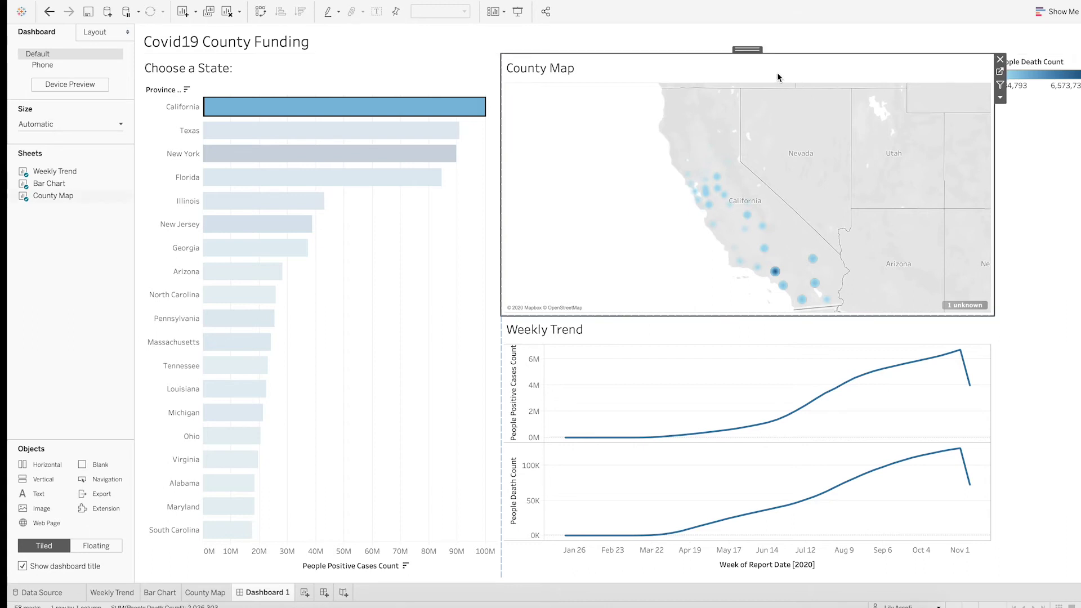
click(1000, 85)
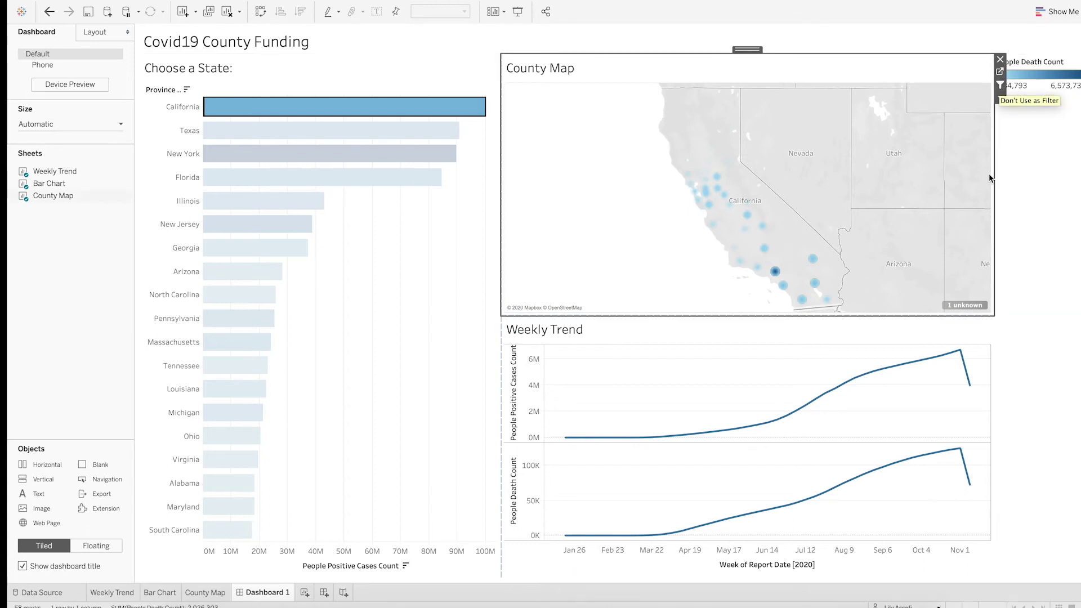
click(776, 273)
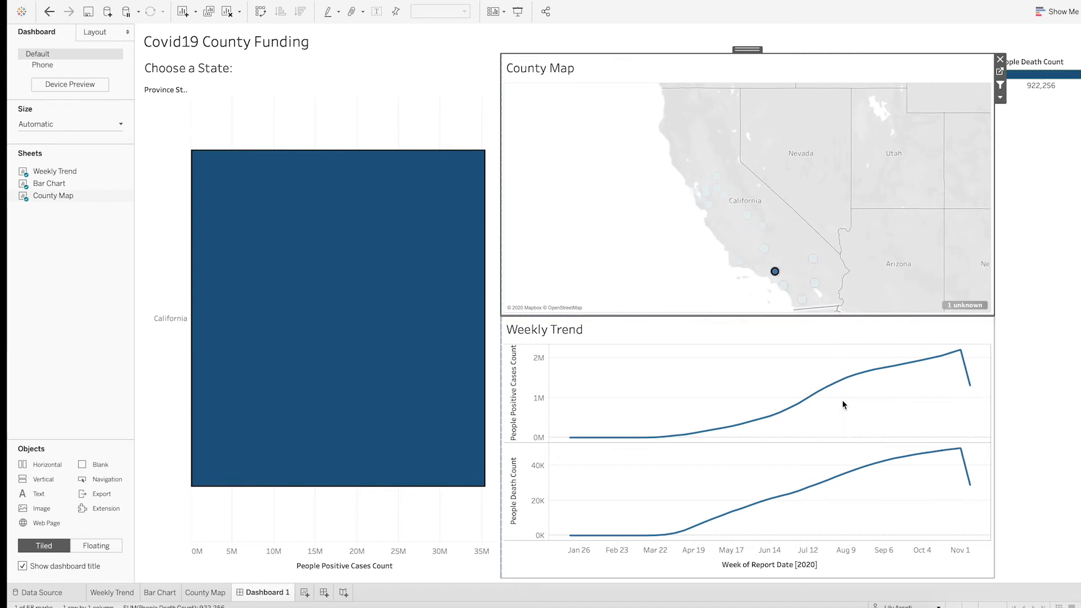
- Examine the weekly trends of several other California counties through the map, ending with Santa Clara, and clear the county selection
click(775, 271)
click(816, 261)
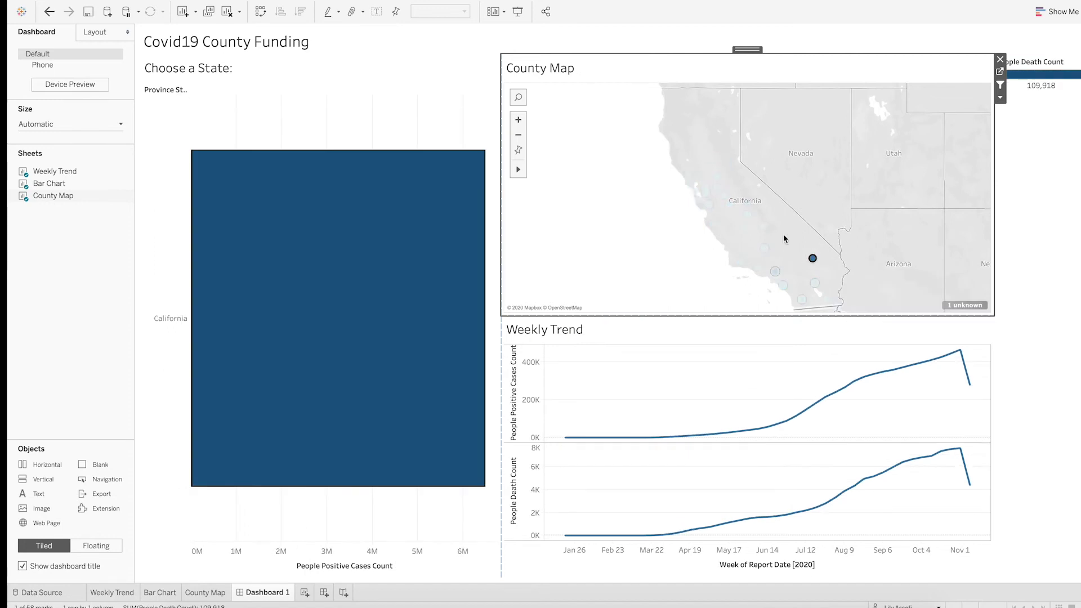
click(747, 221)
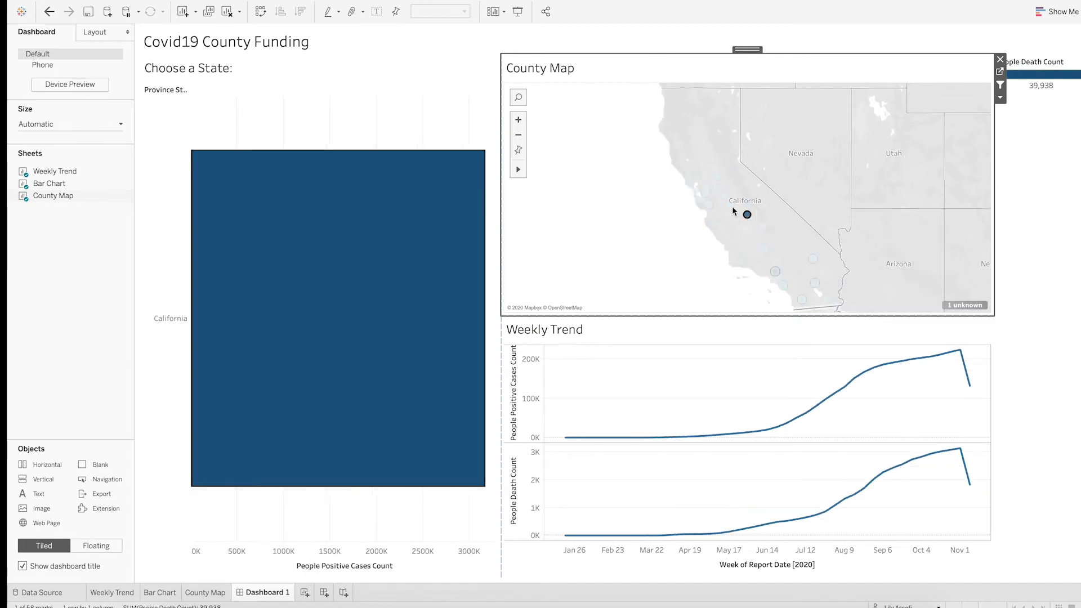
click(709, 206)
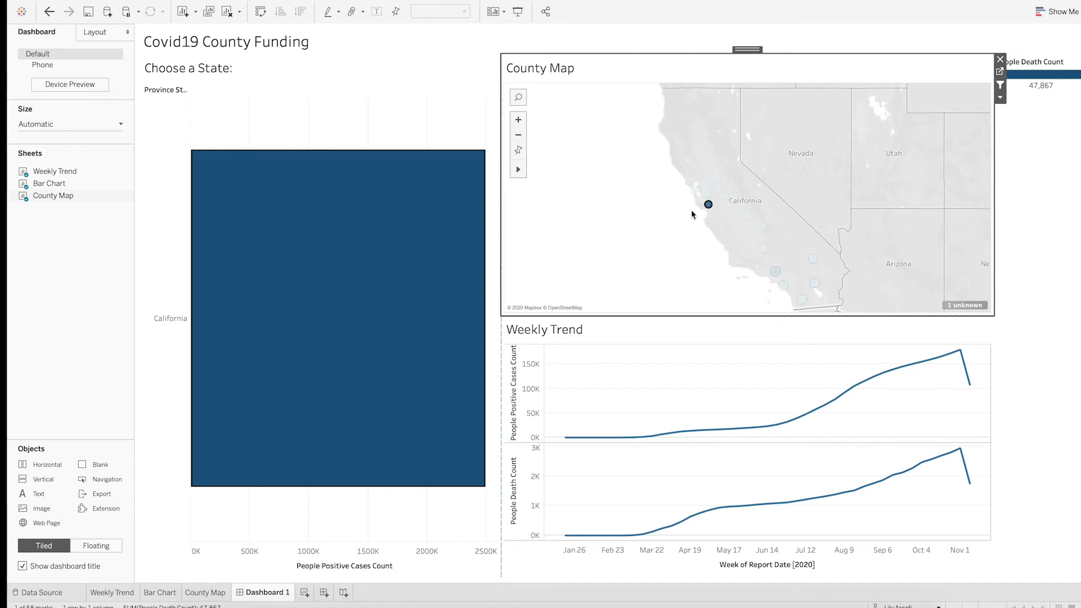
mouse_move(708, 209)
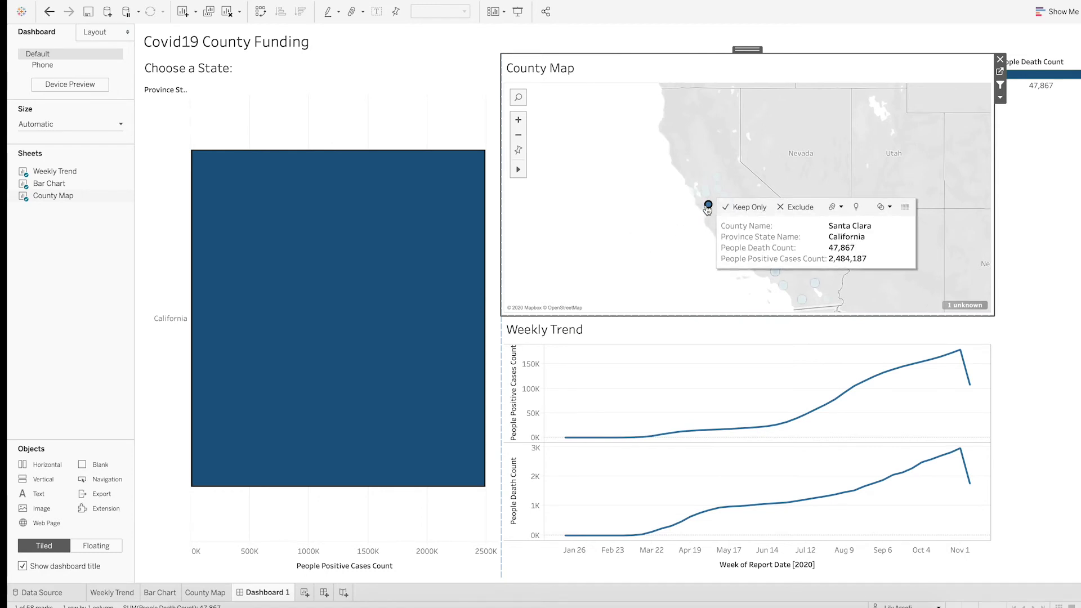
click(708, 206)
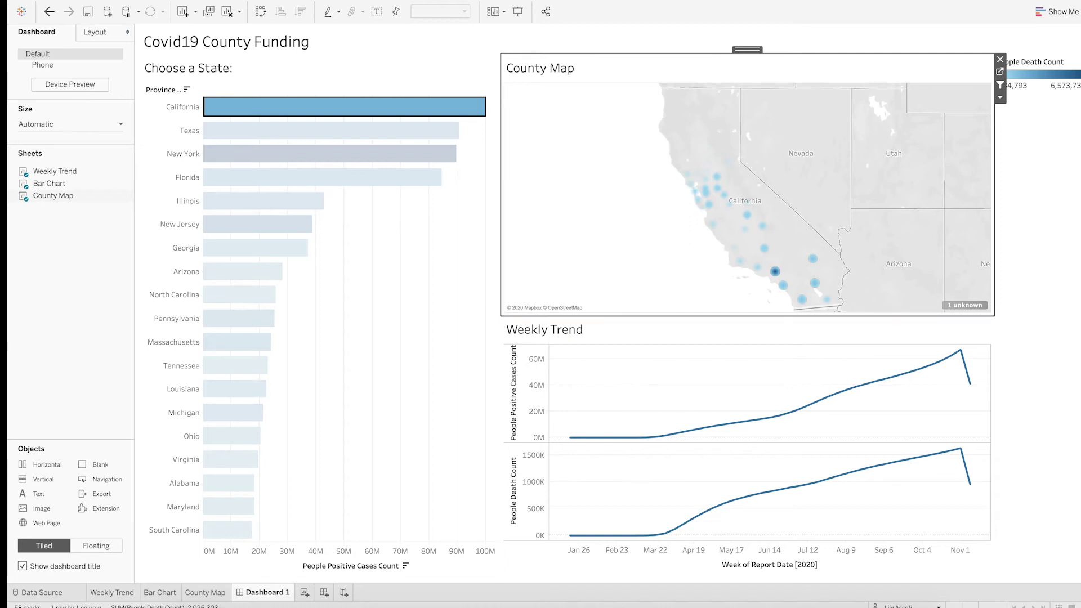
- Publish the workbook to Tableau Server in the Healthcare project under the name "Covid19 County Funding"
click(402, 0)
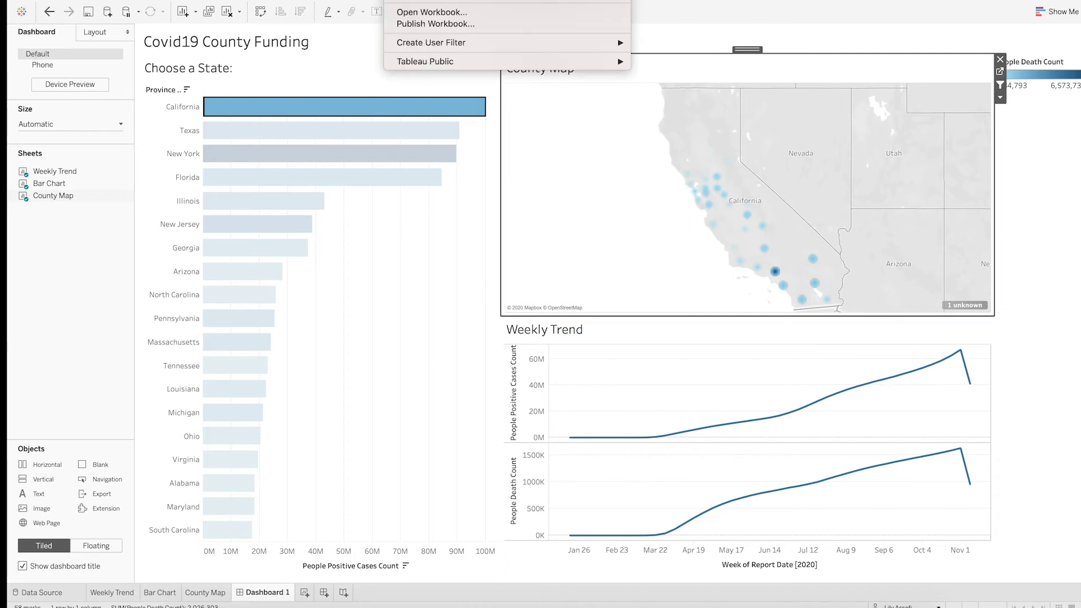
mouse_move(397, 1)
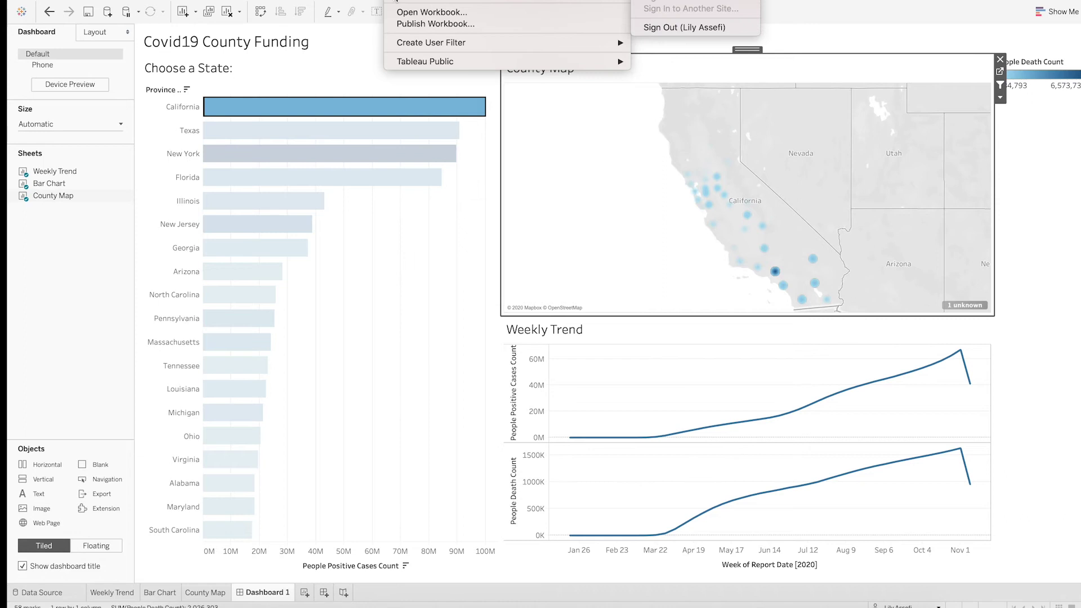
click(514, 23)
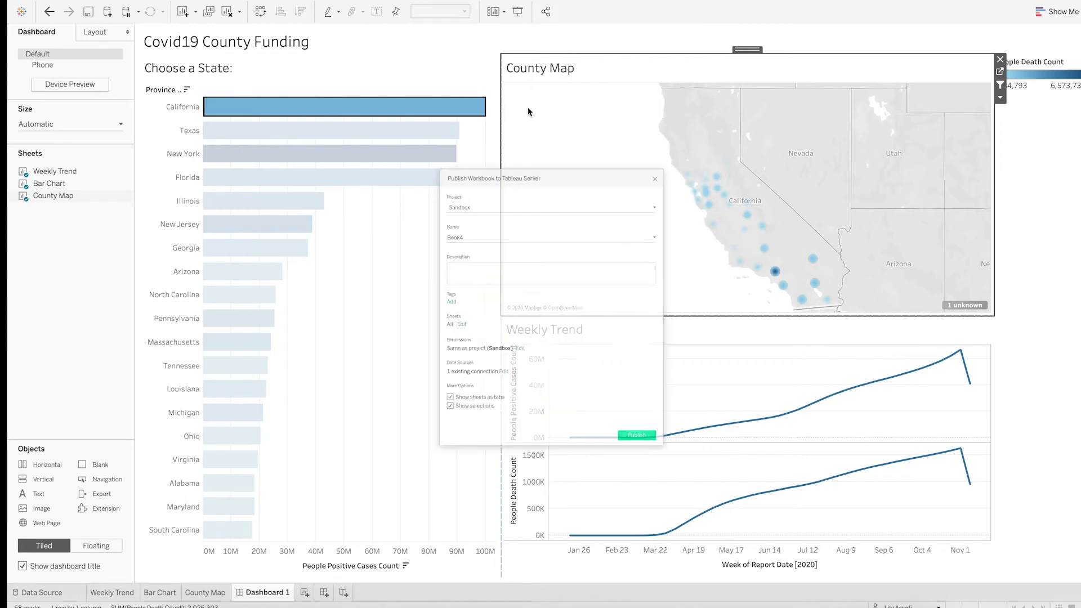
click(566, 171)
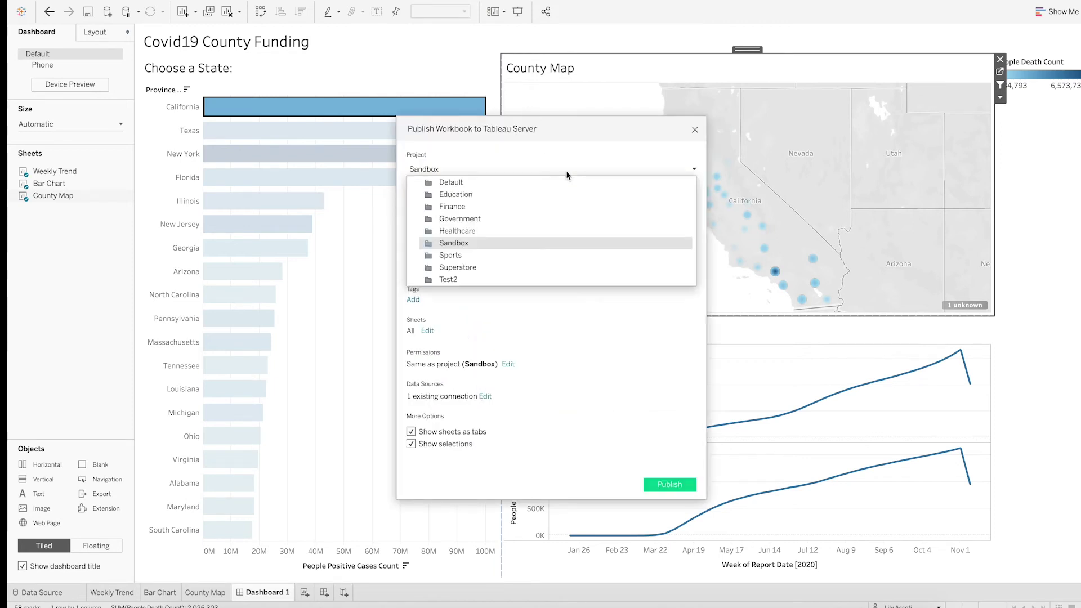
click(549, 232)
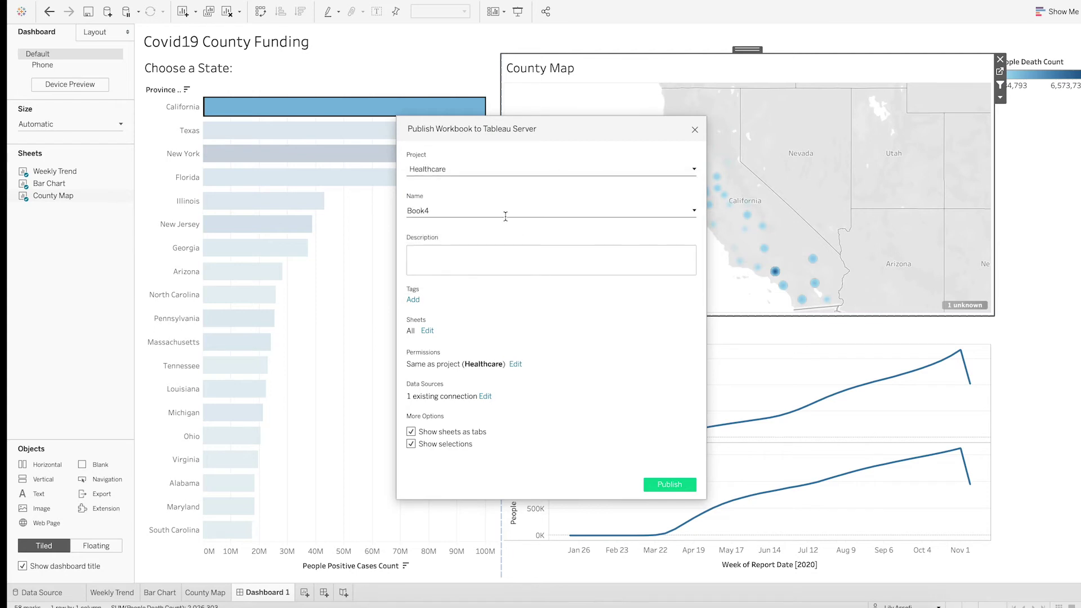
drag(505, 214, 387, 206)
text(Covid19 County Funding)
click(665, 483)
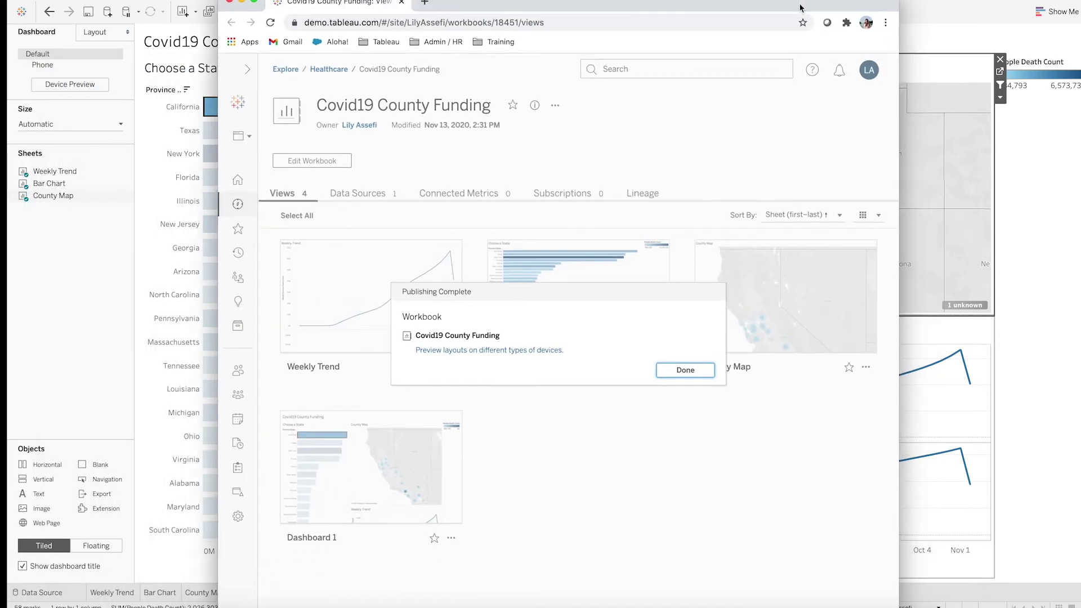
double_click(800, 7)
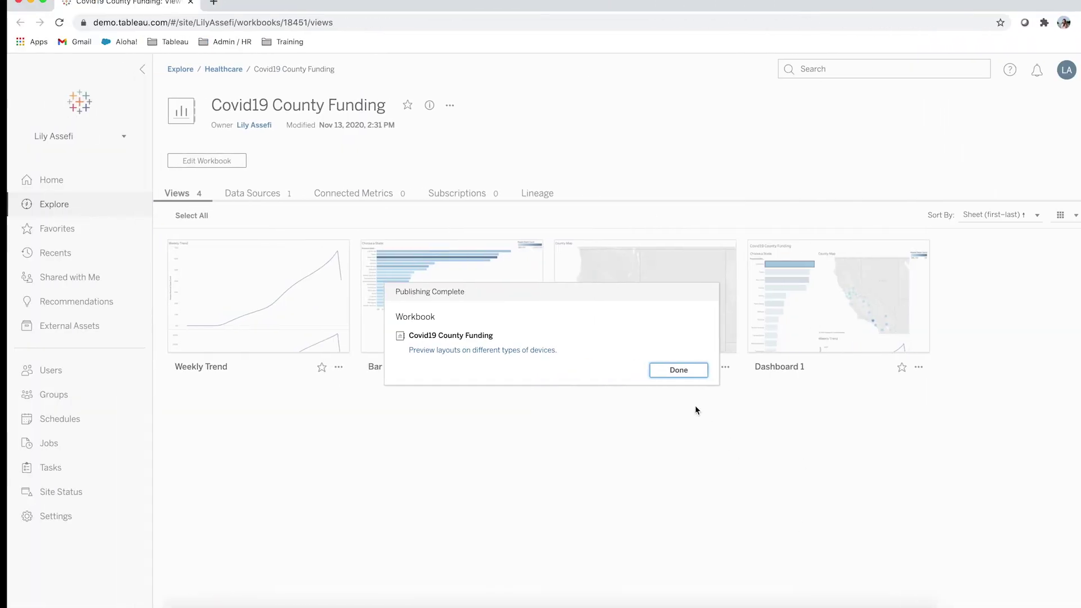
click(687, 372)
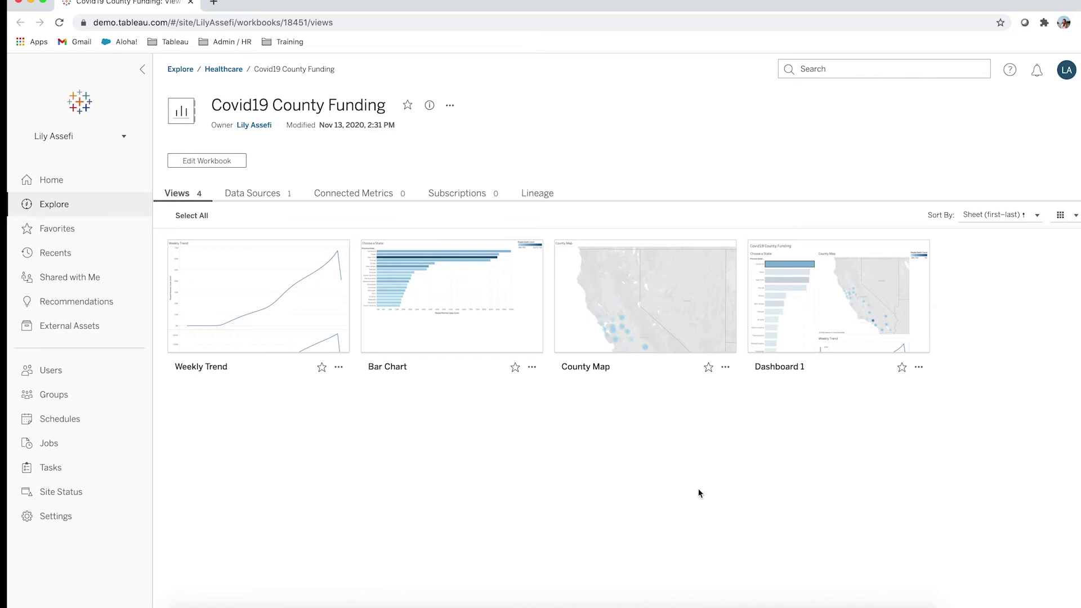
- Open Dashboard 1 of the published Covid19 County Funding workbook from the Healthcare project and clear its California selection
click(87, 174)
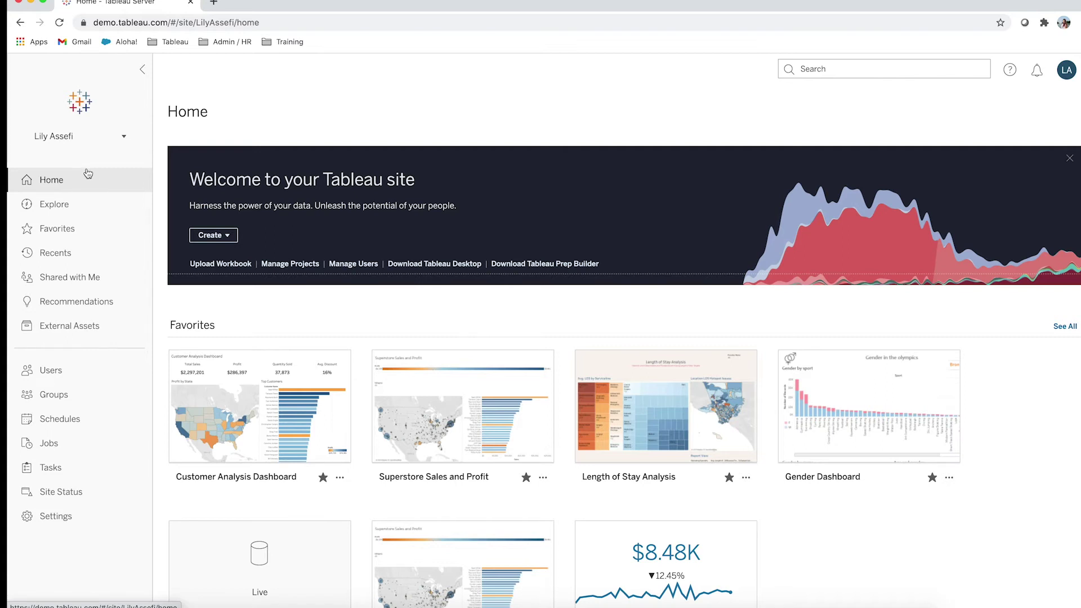
click(125, 207)
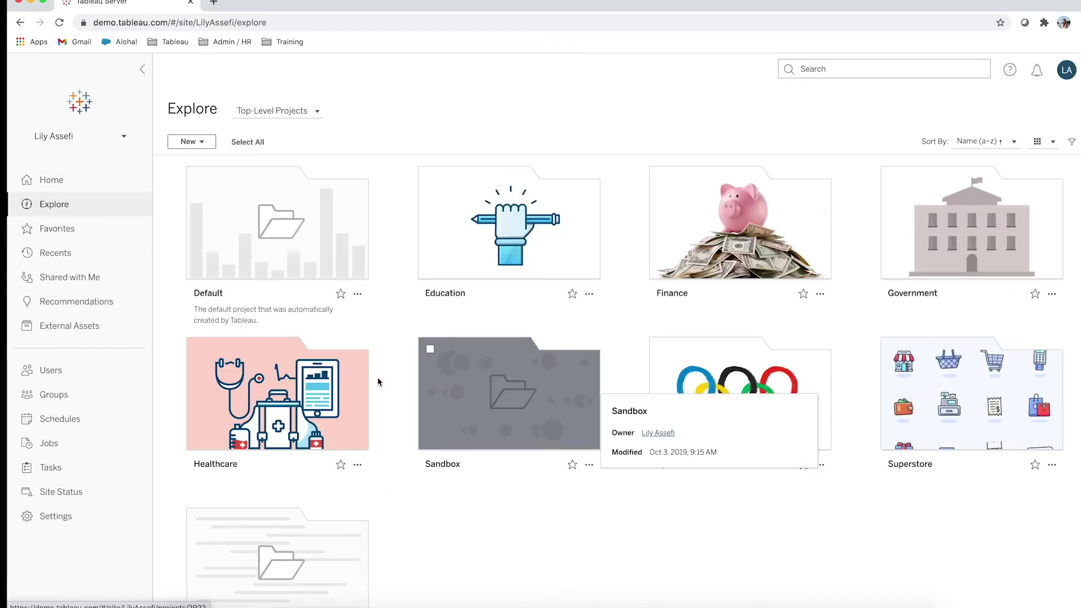
click(346, 383)
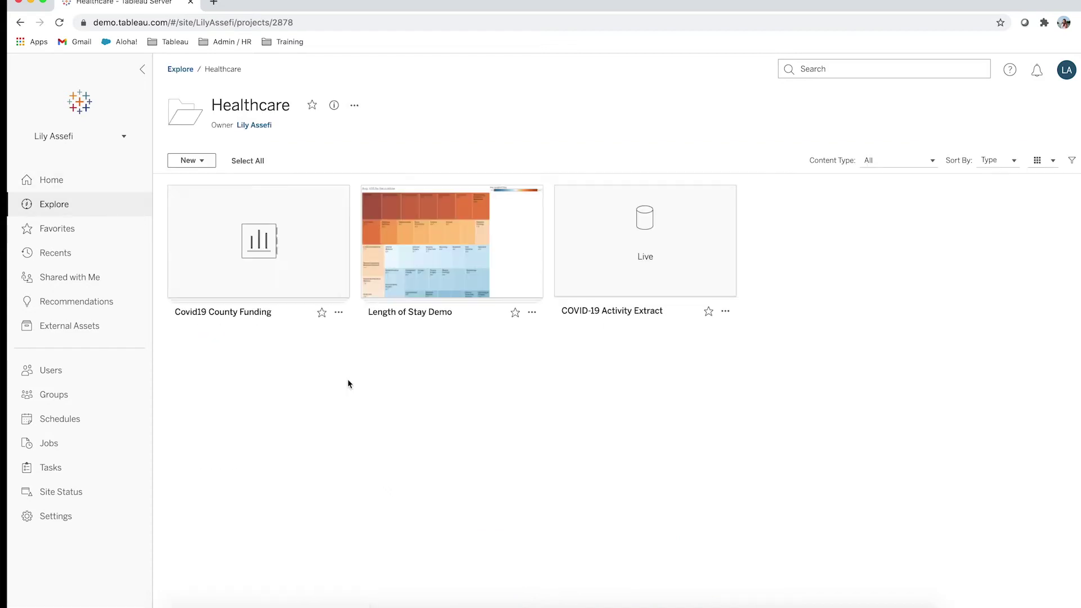
click(318, 269)
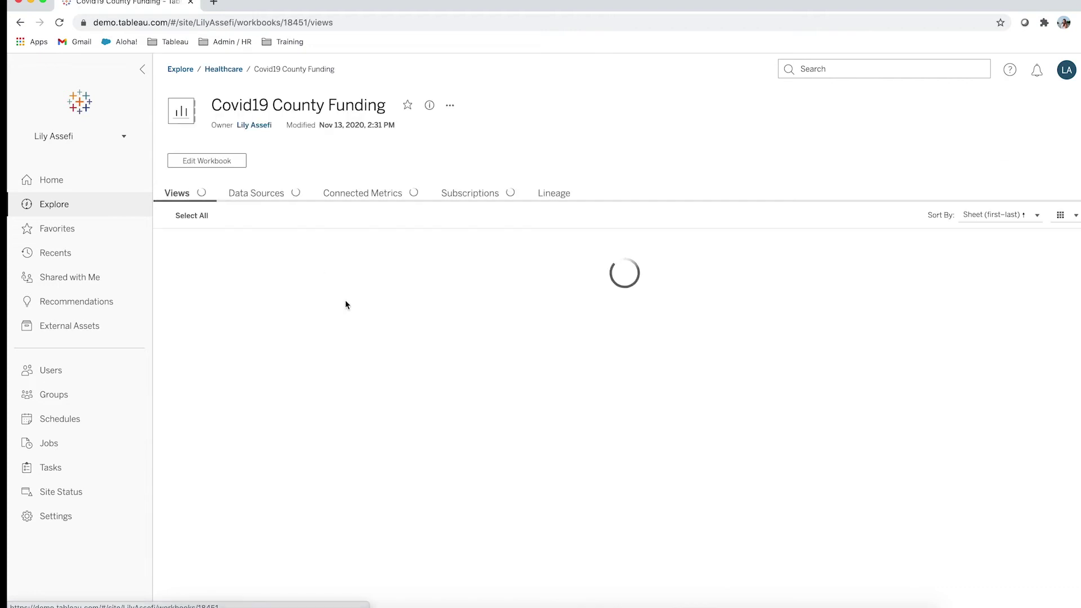
mouse_move(867, 333)
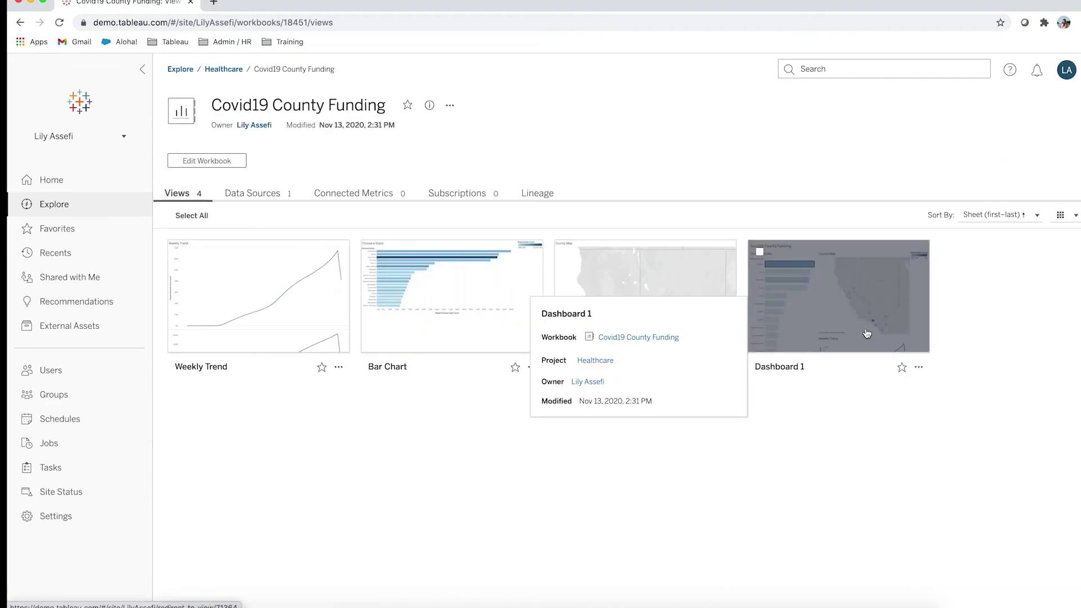
click(867, 333)
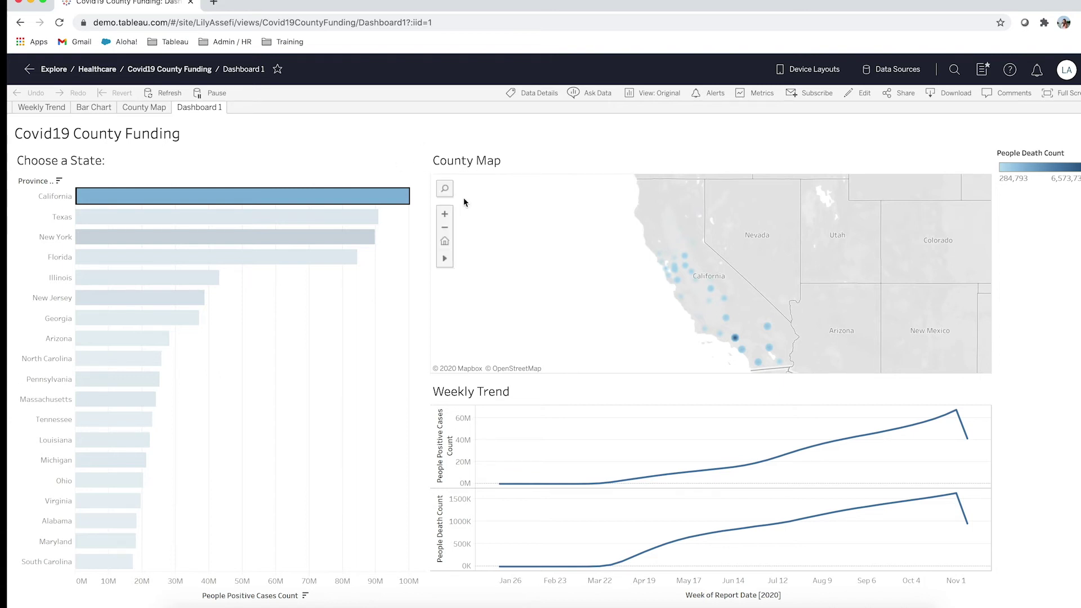
mouse_move(406, 201)
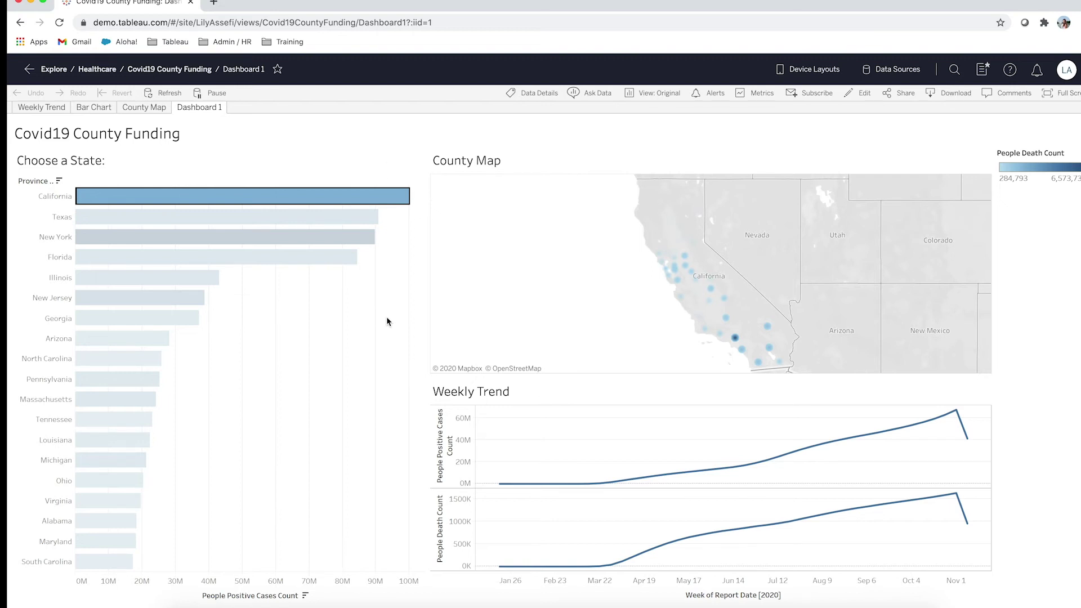
click(387, 197)
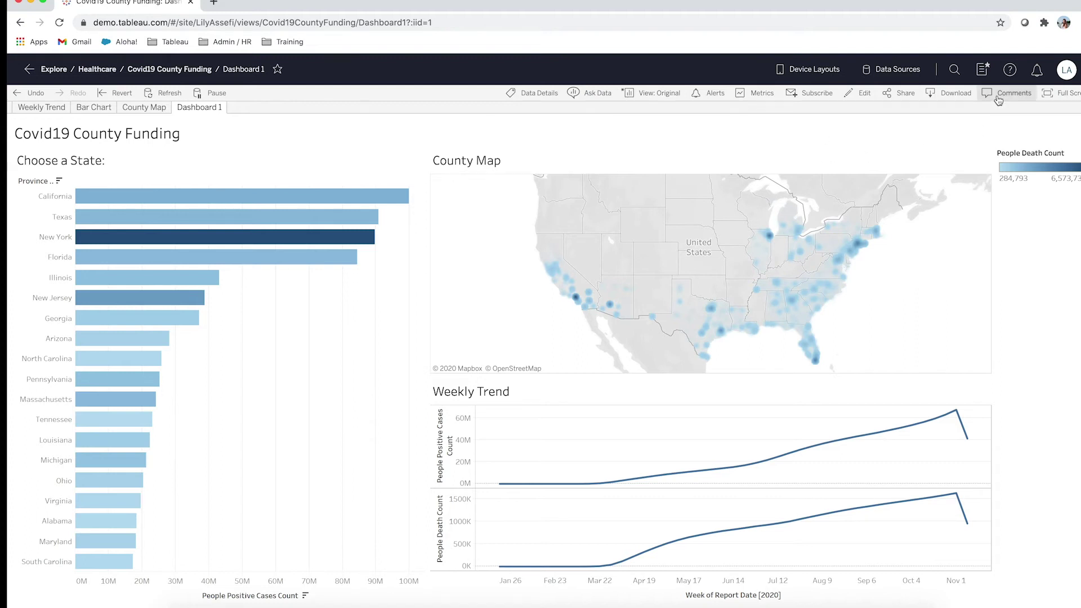
- Draft a comment on the dashboard that mentions the workbook owner and reads "Looks like LA has a problem"
click(1027, 93)
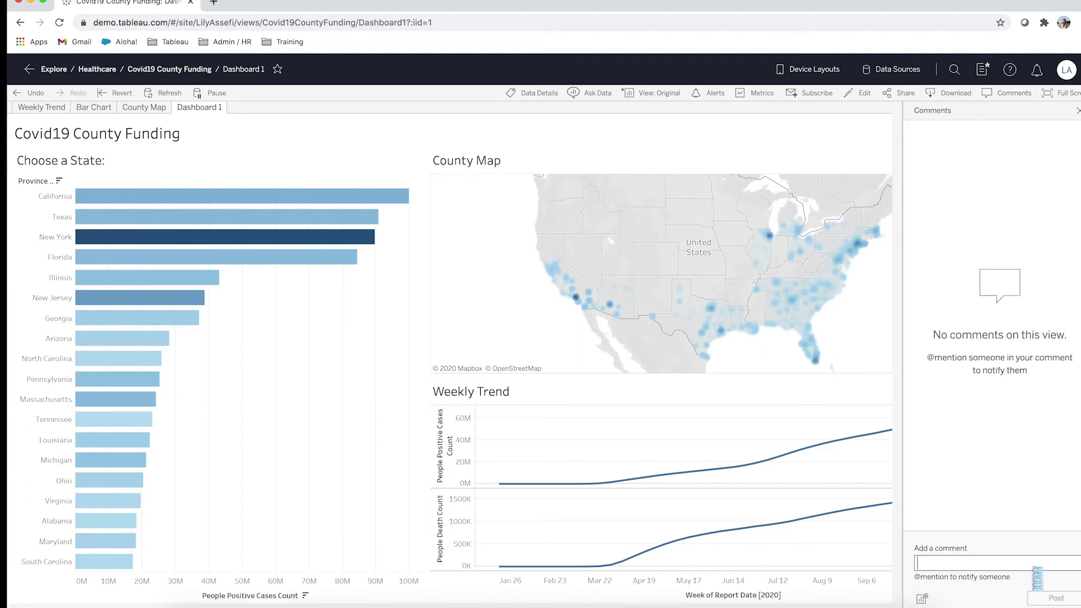
text(@lil)
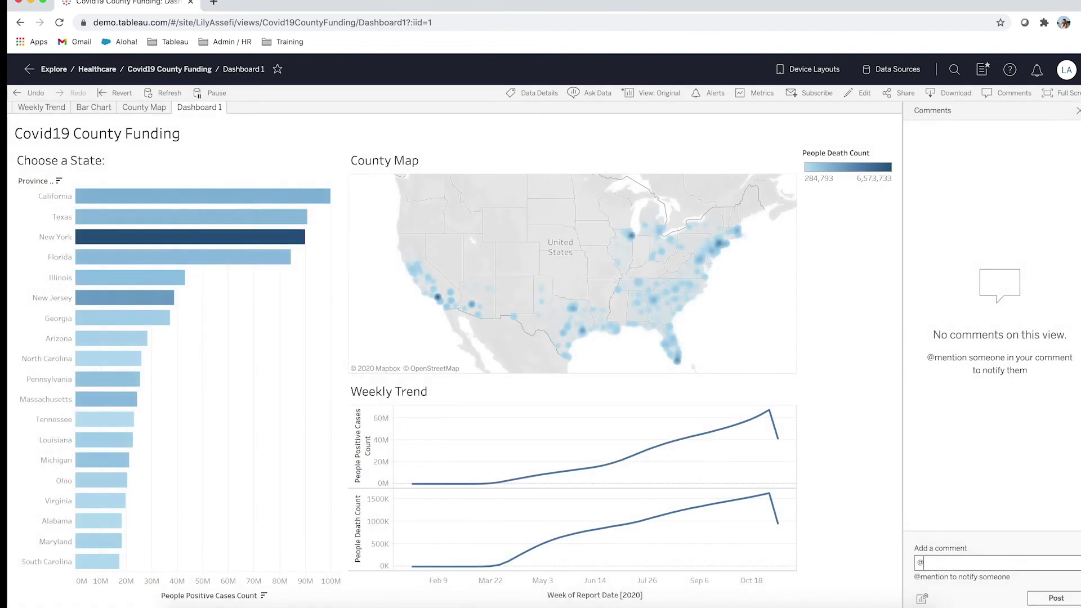
click(1022, 547)
text(Looks like LA has a problem)
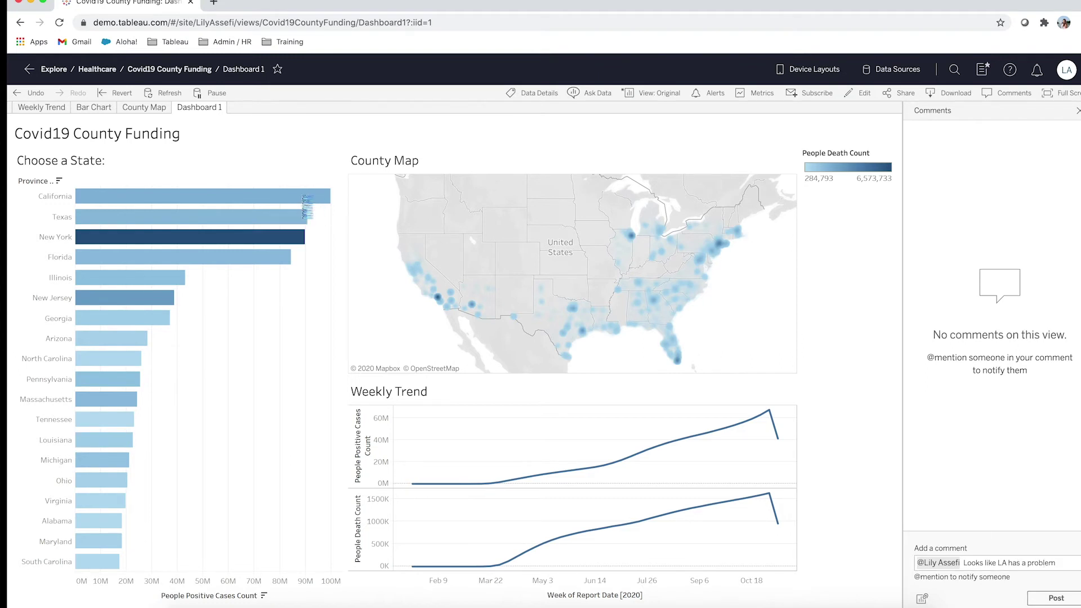
- Filter the dashboard to California's darkest county dot and post the comment with a snapshot of that view attached
click(304, 197)
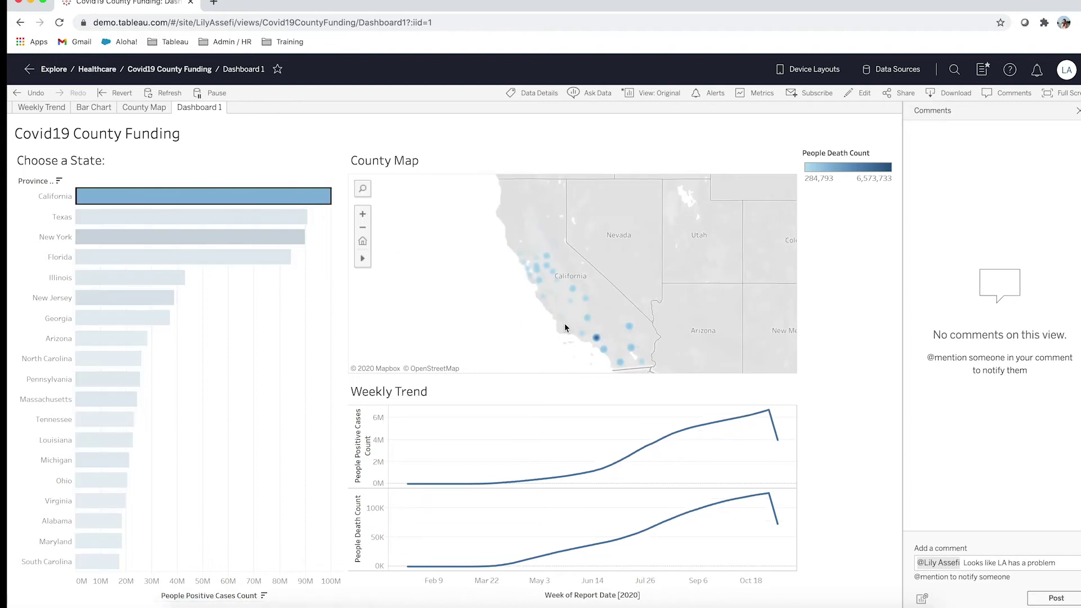
click(595, 338)
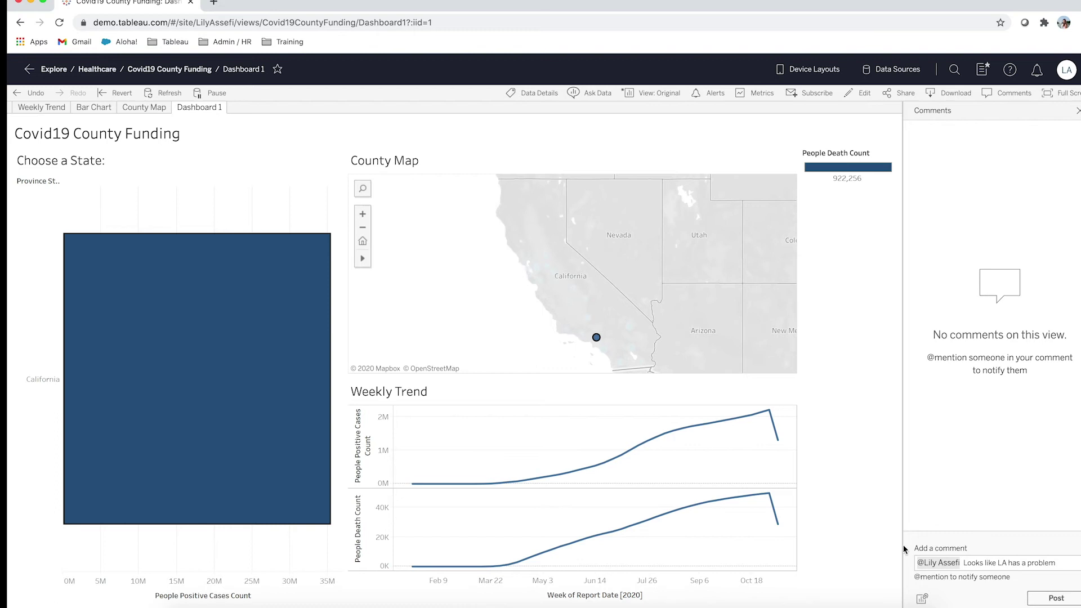
click(923, 598)
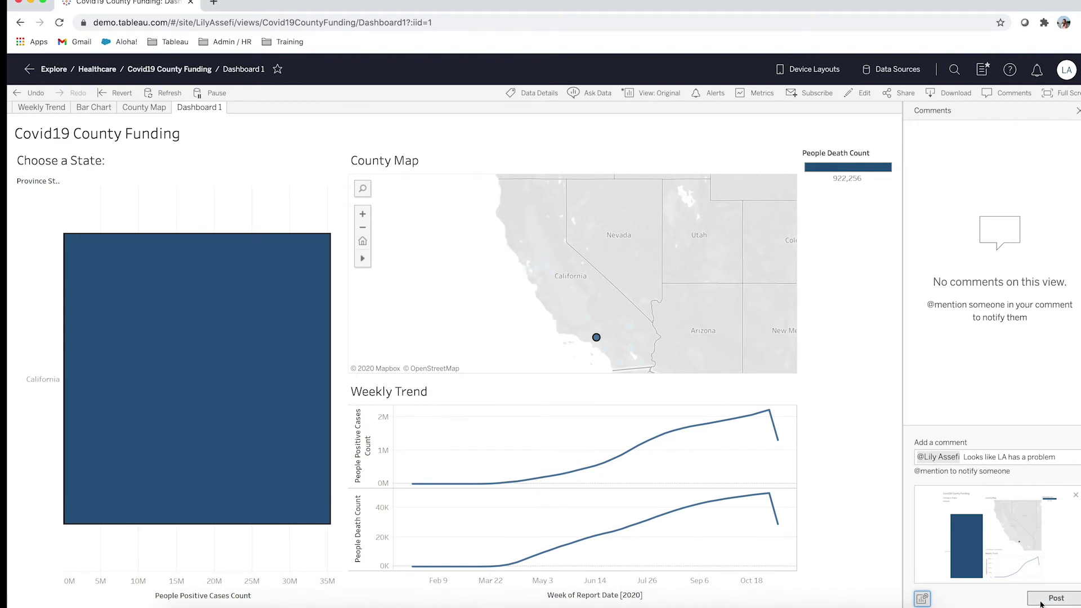
click(1041, 604)
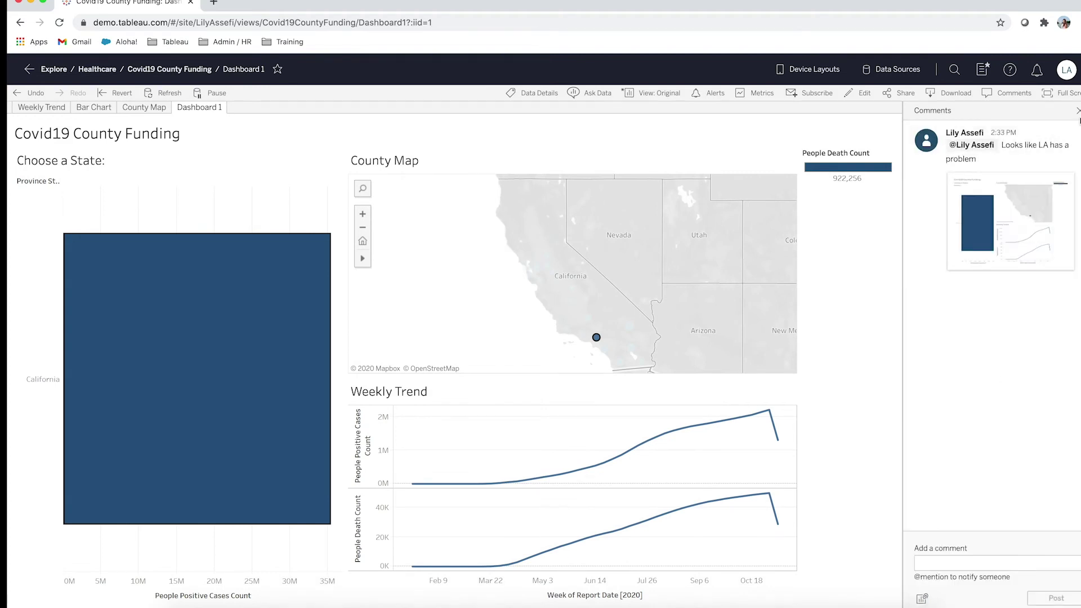
click(1077, 111)
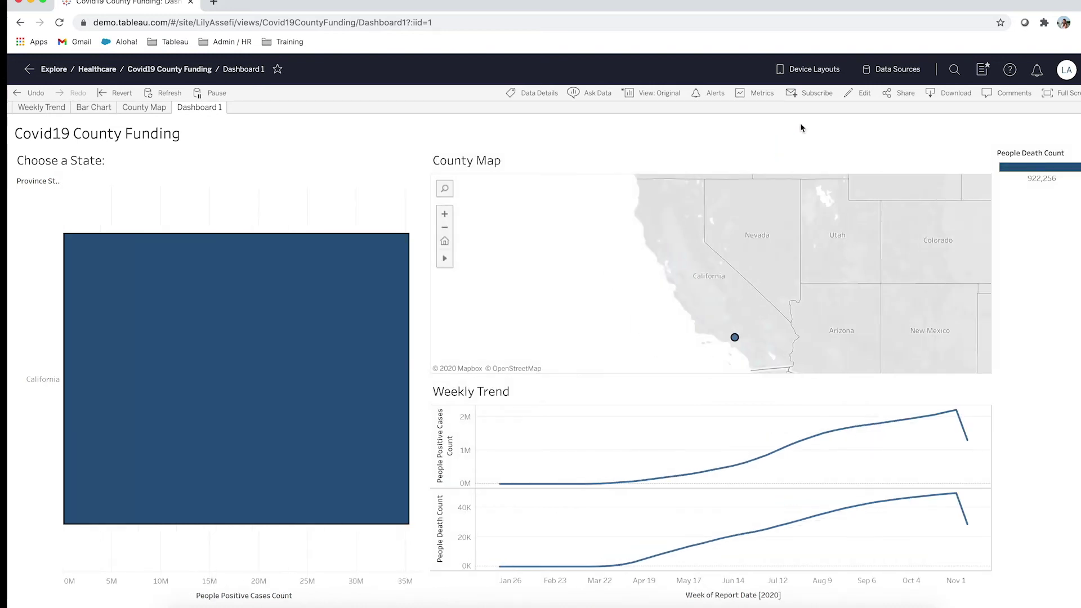
- Clear the county selection on the map and the California selection in the bar chart
click(734, 337)
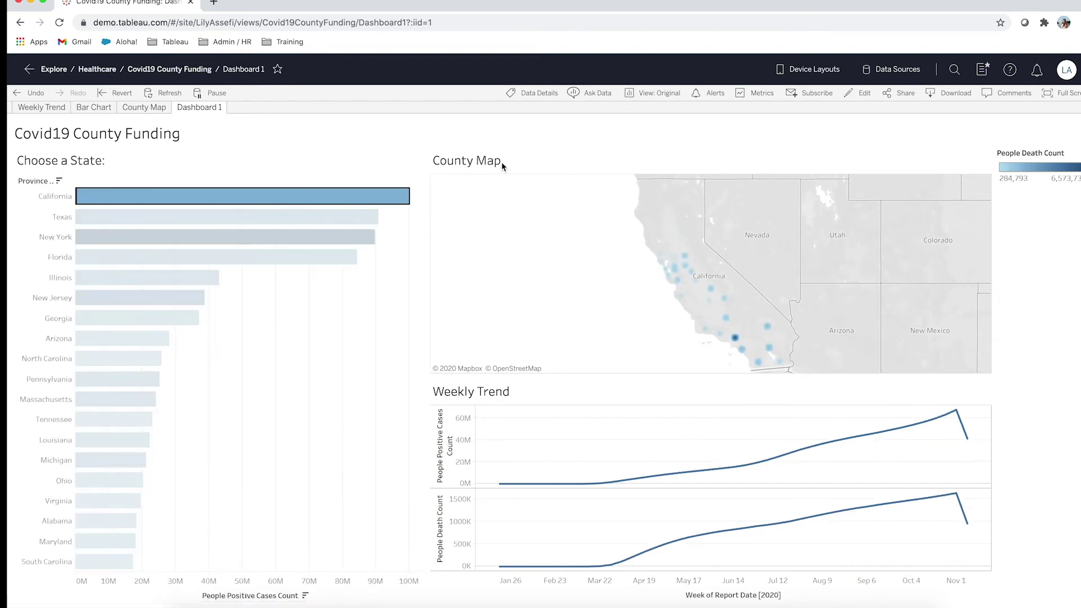
mouse_move(402, 196)
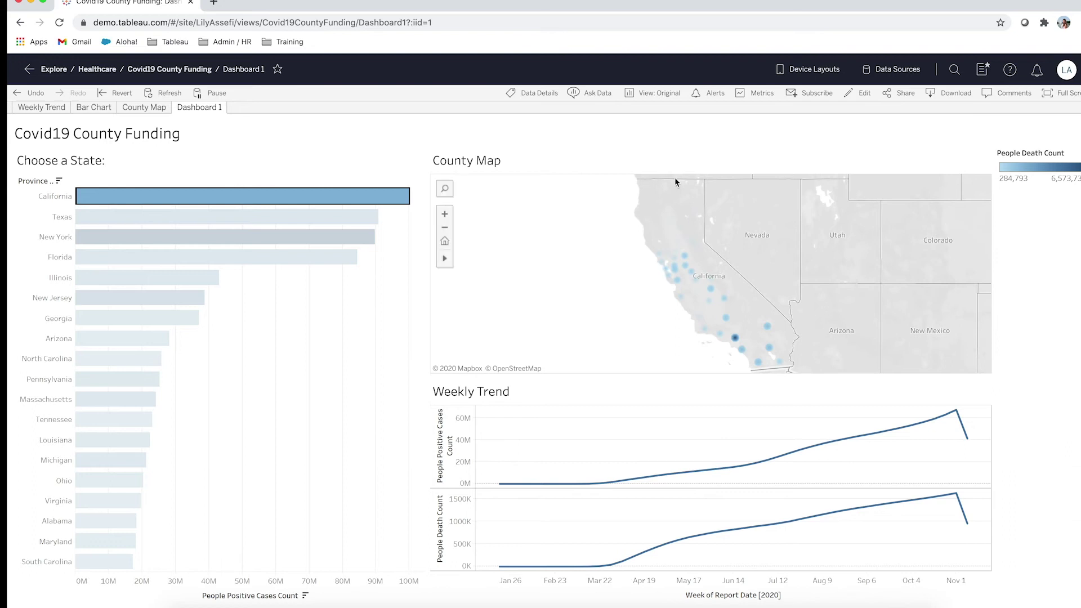
click(389, 590)
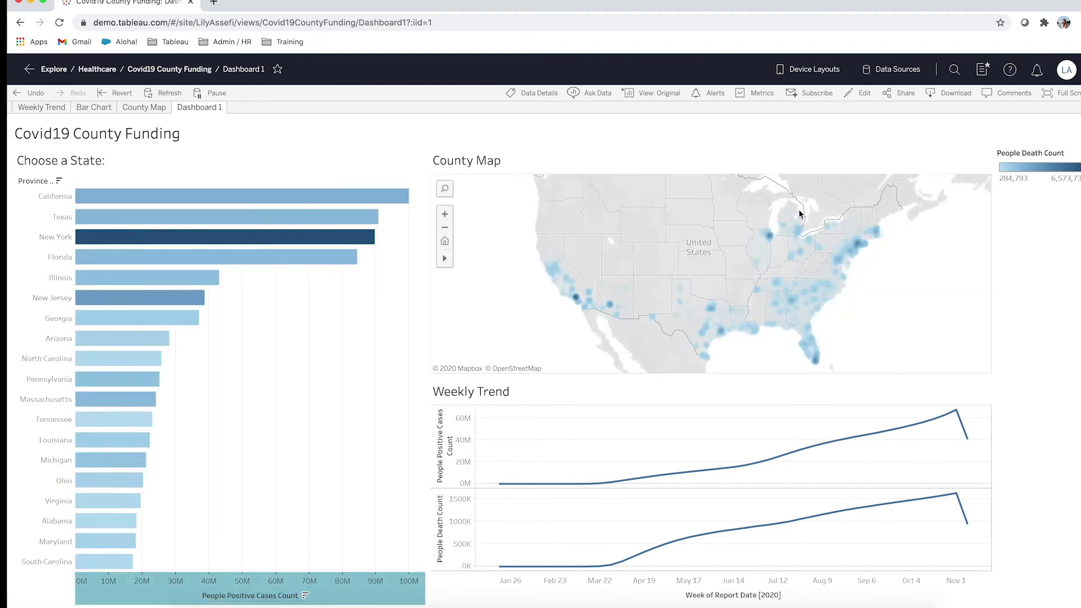
- Create a data alert on Dashboard 1 for People Positive Cases Count above or equal to 100,000,000
click(715, 94)
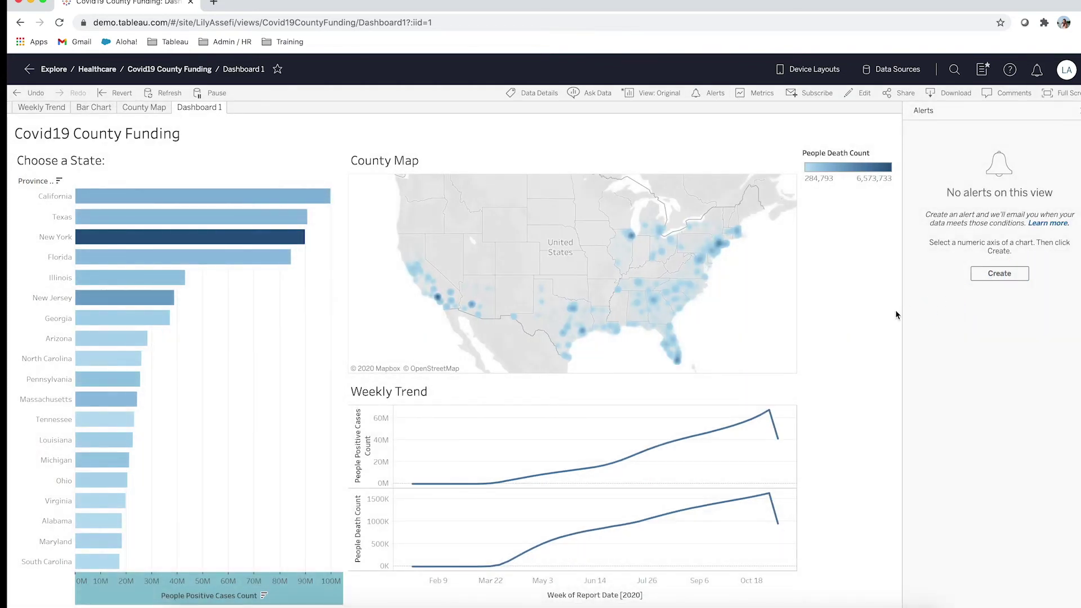
click(999, 274)
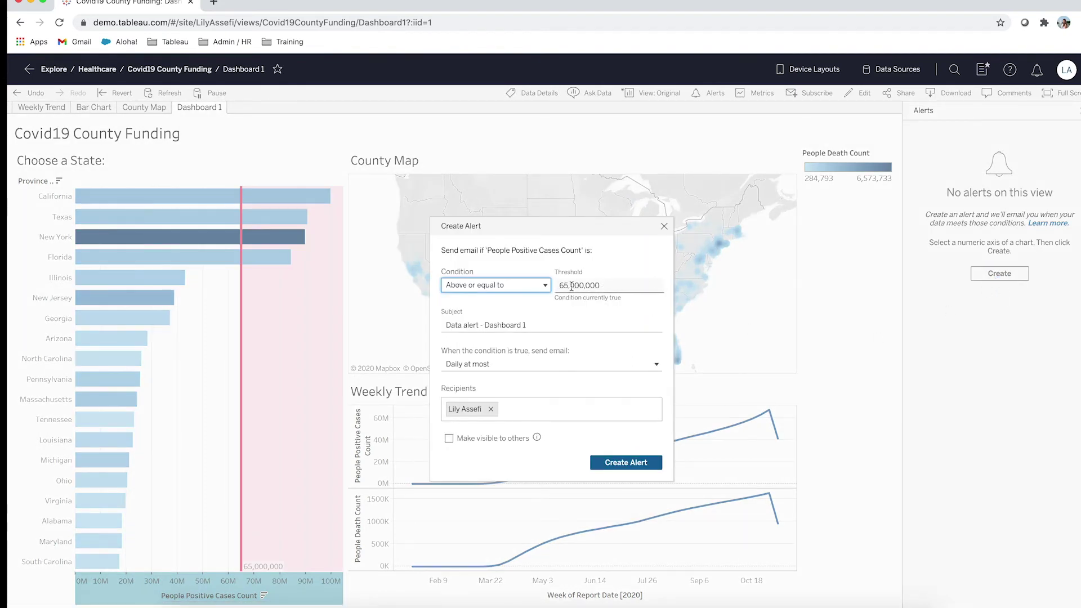
drag(569, 285, 556, 286)
text(100,)
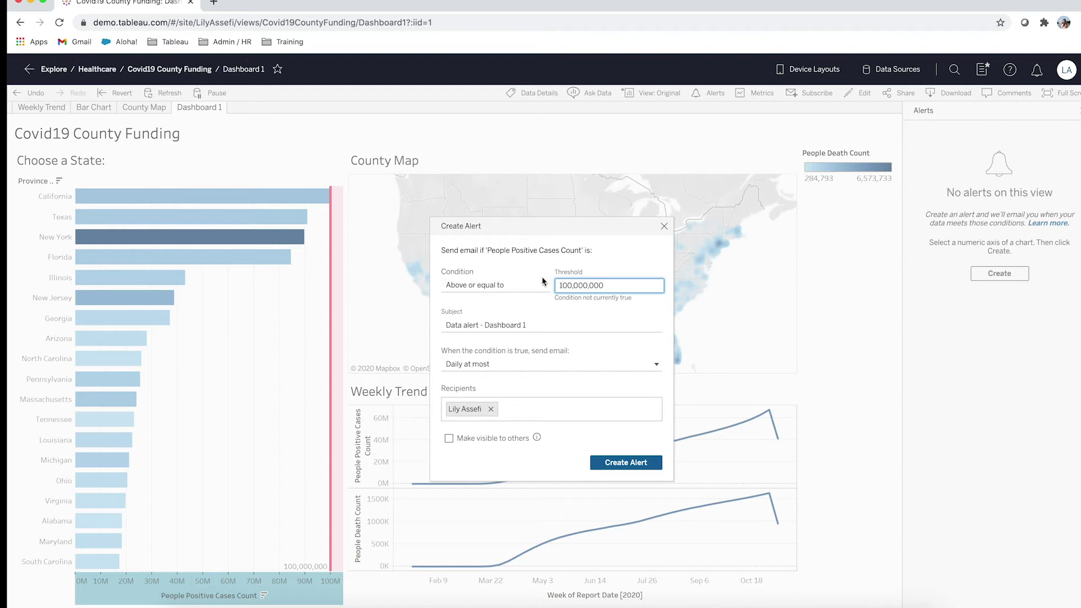
click(640, 468)
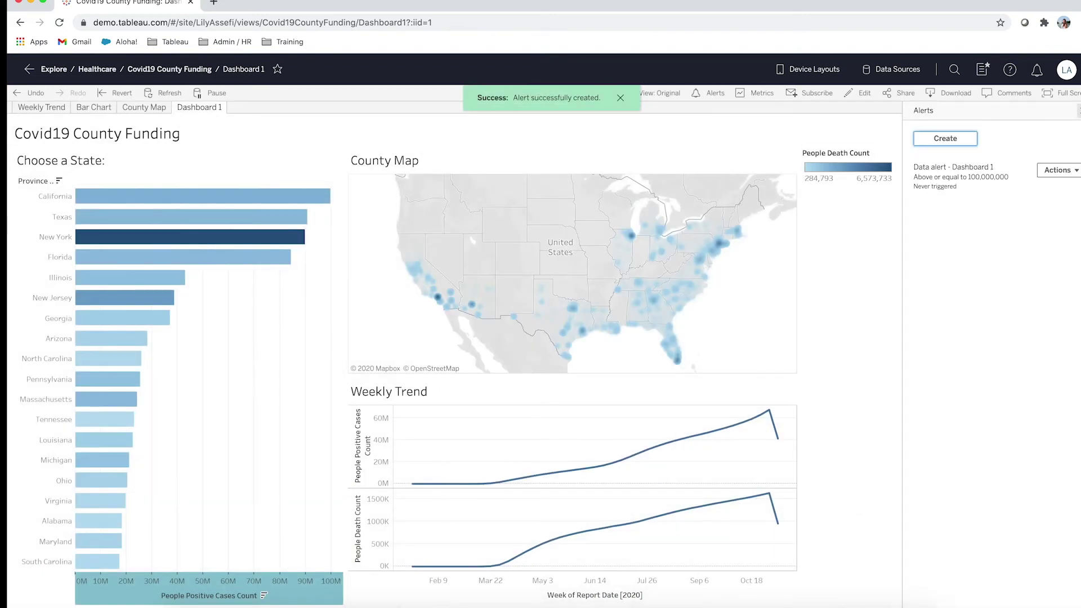
click(1079, 110)
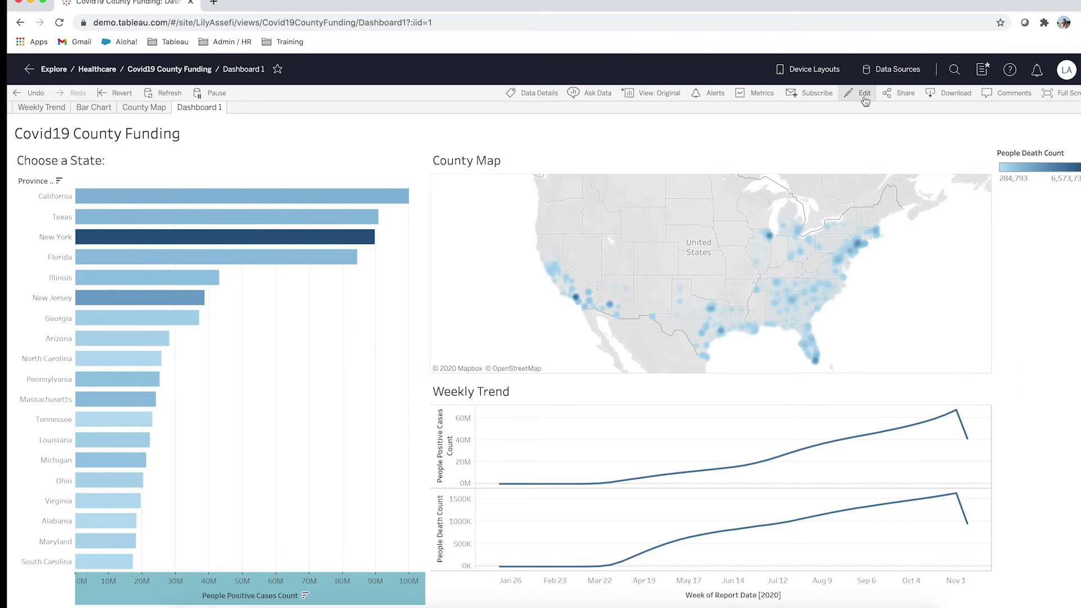
- Review the format and schedule options for a Dashboard 1 subscription without creating one
click(813, 96)
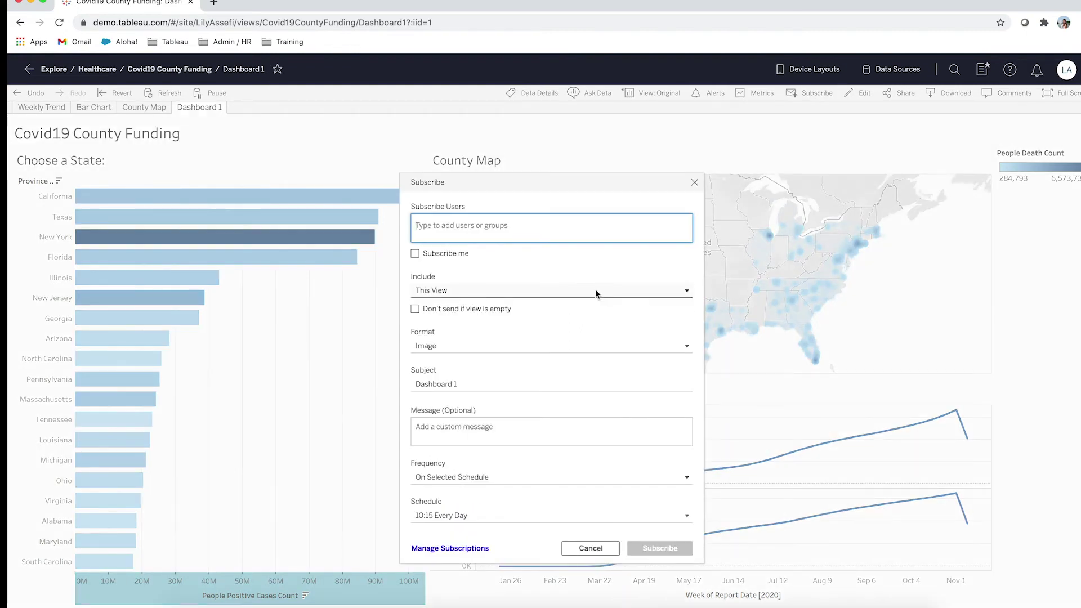
click(580, 346)
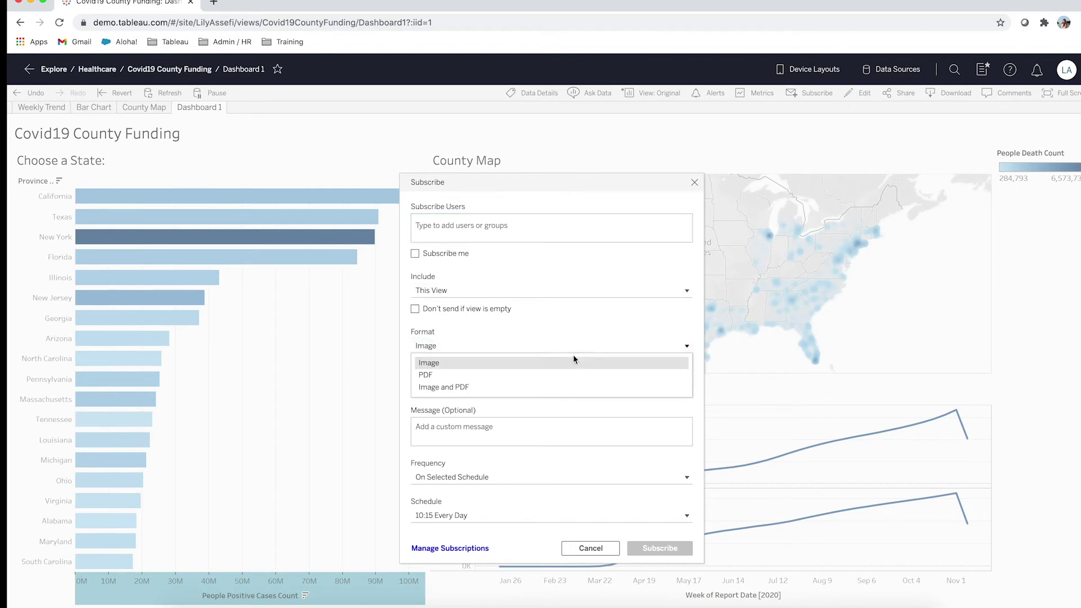
click(587, 336)
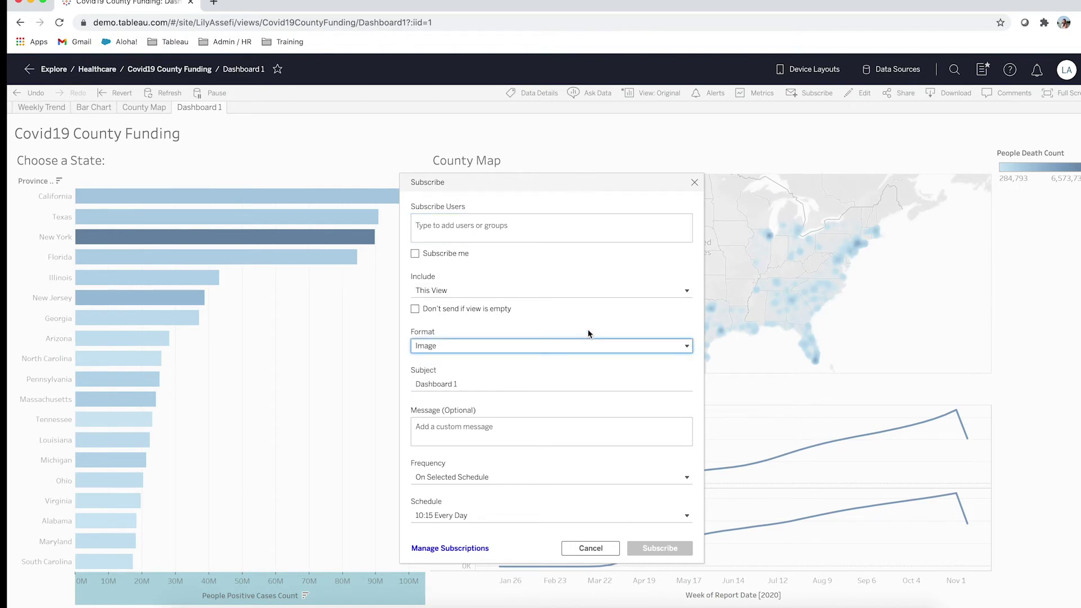
click(519, 515)
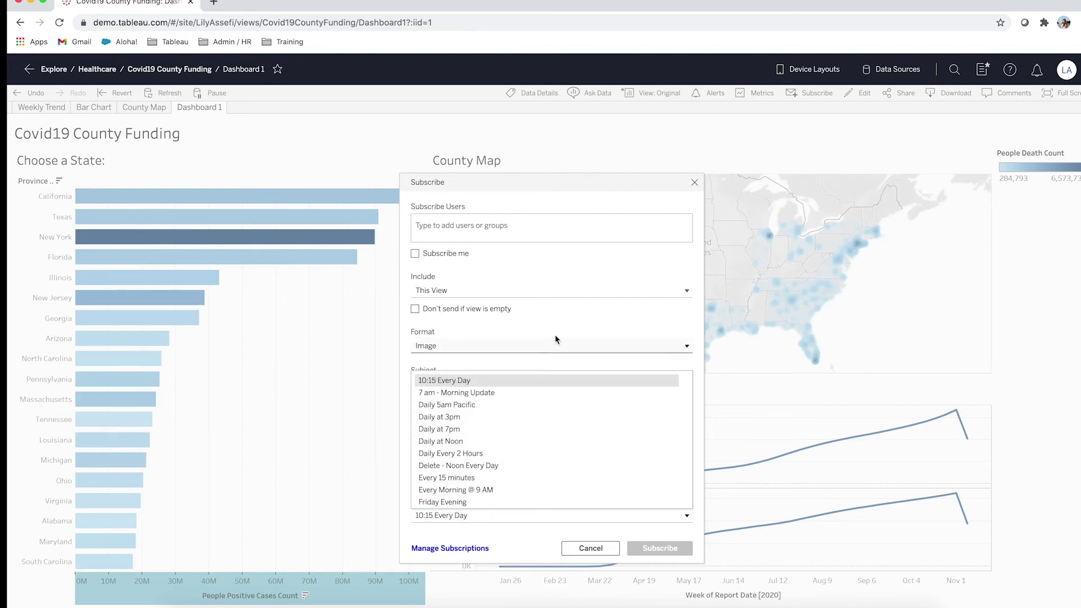
click(559, 365)
click(580, 551)
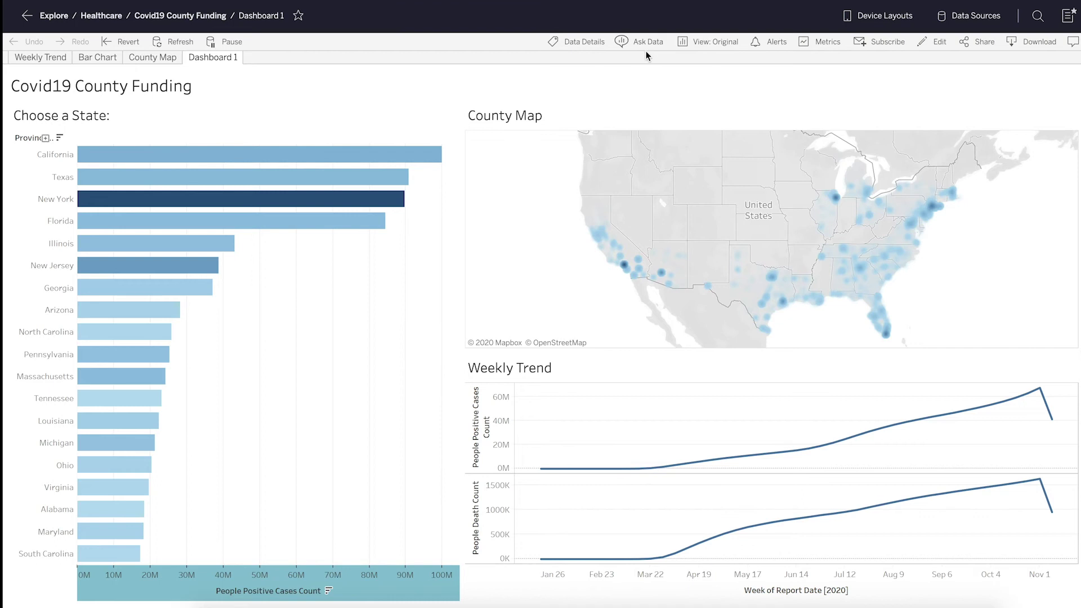
- Use Ask Data to chart positive cases by country and check the alternative visualization types
click(646, 43)
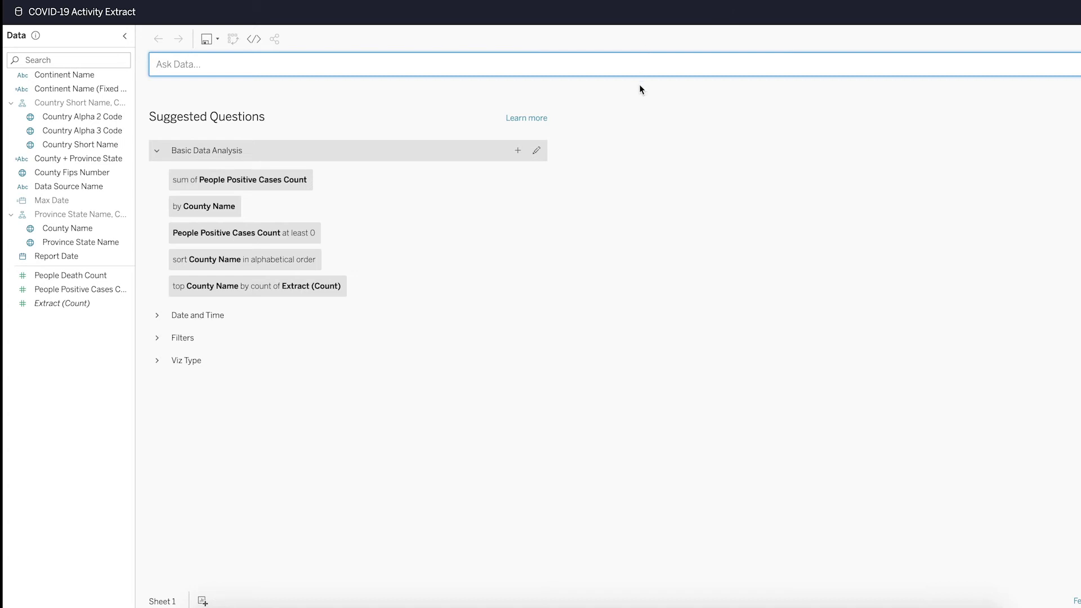
text(po)
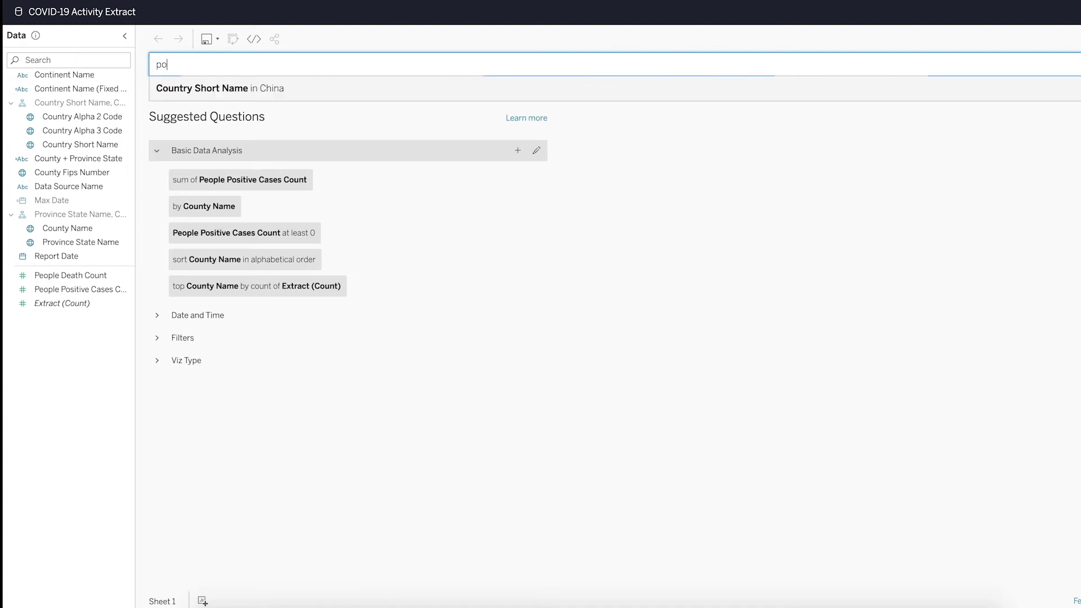
text(sitive cases)
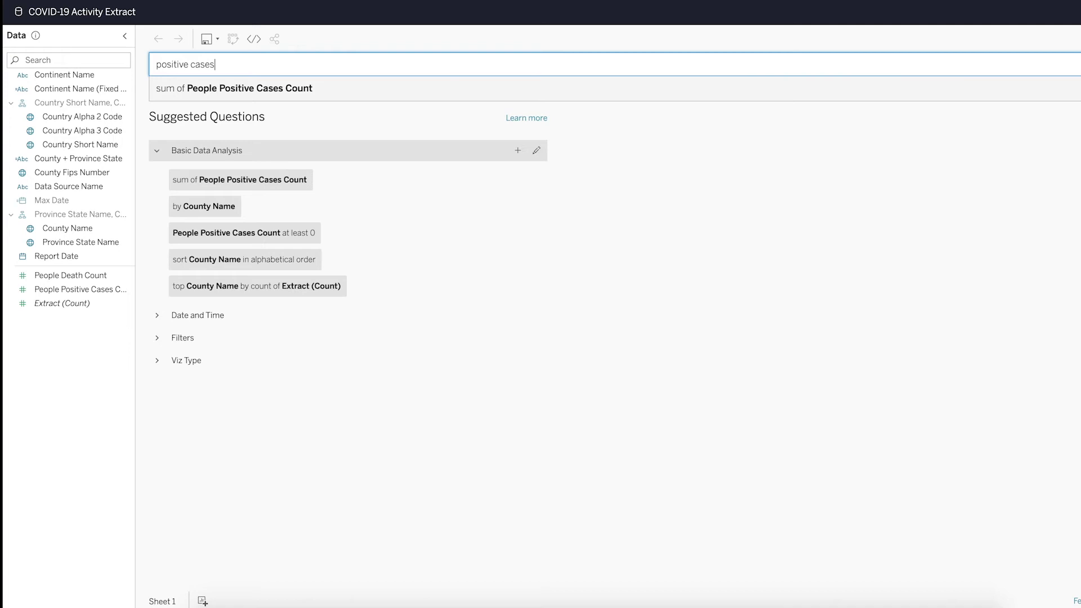
text( by )
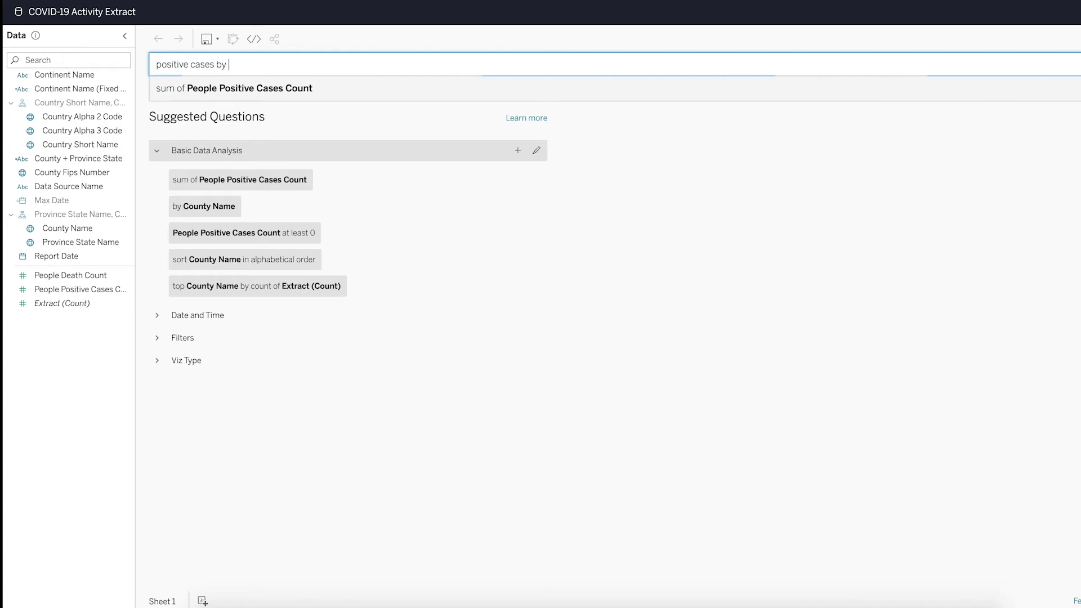
text(country)
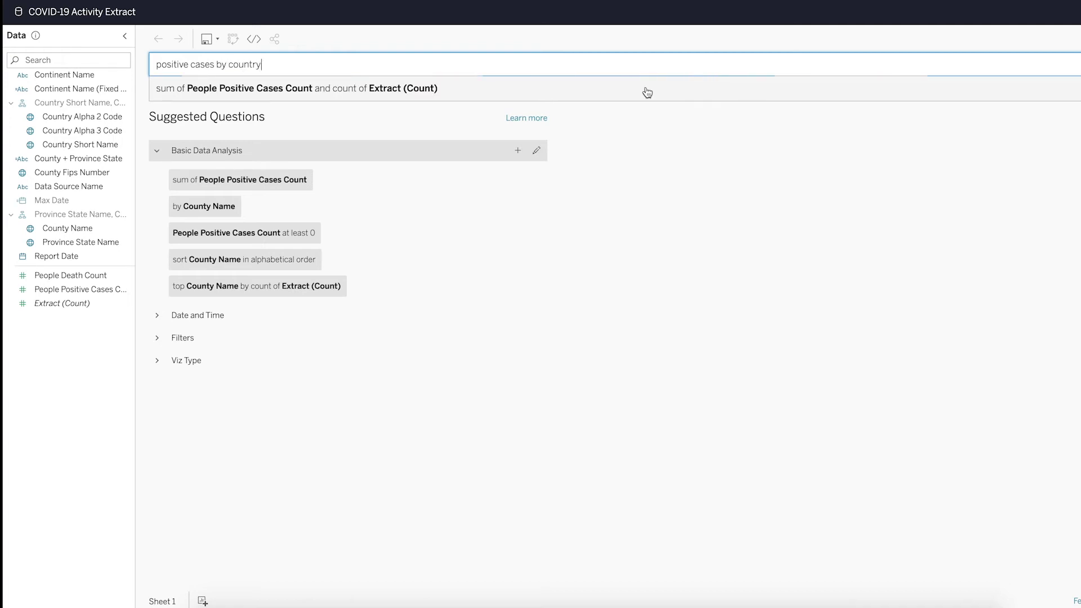
click(604, 88)
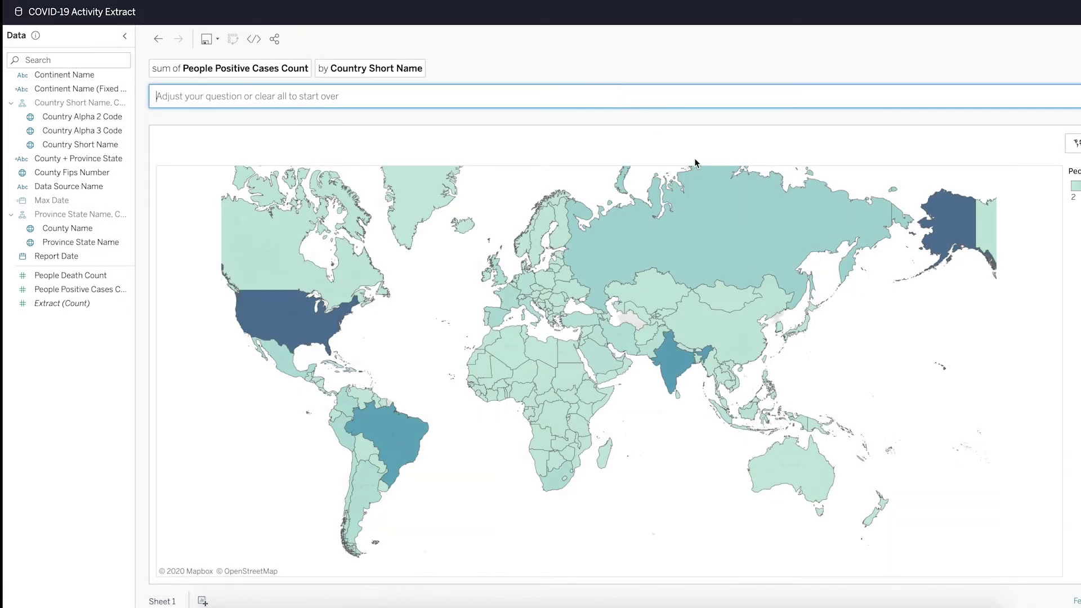
click(1075, 143)
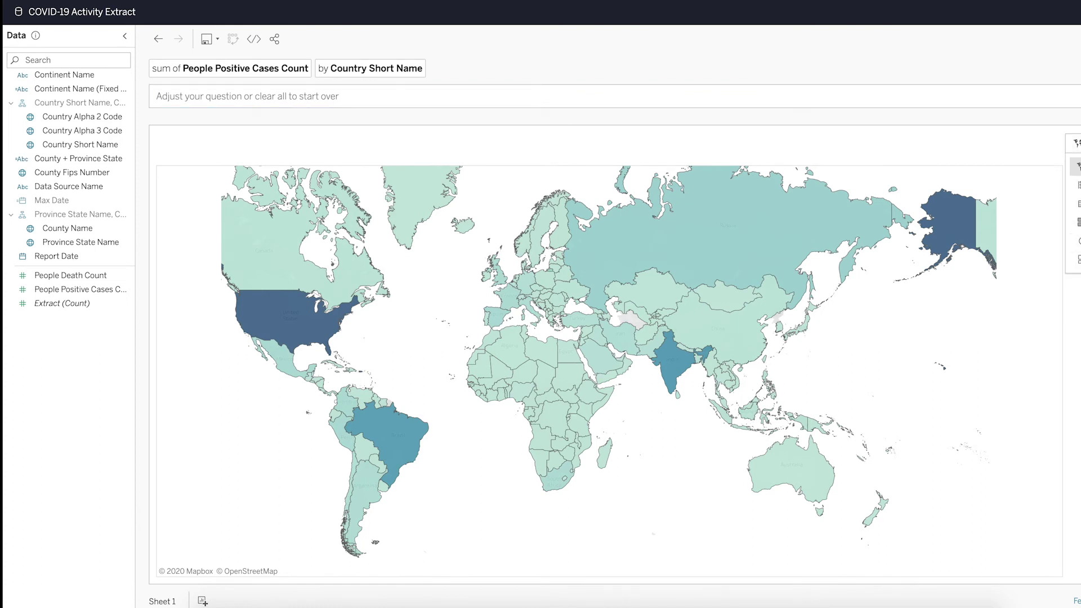
key(Escape)
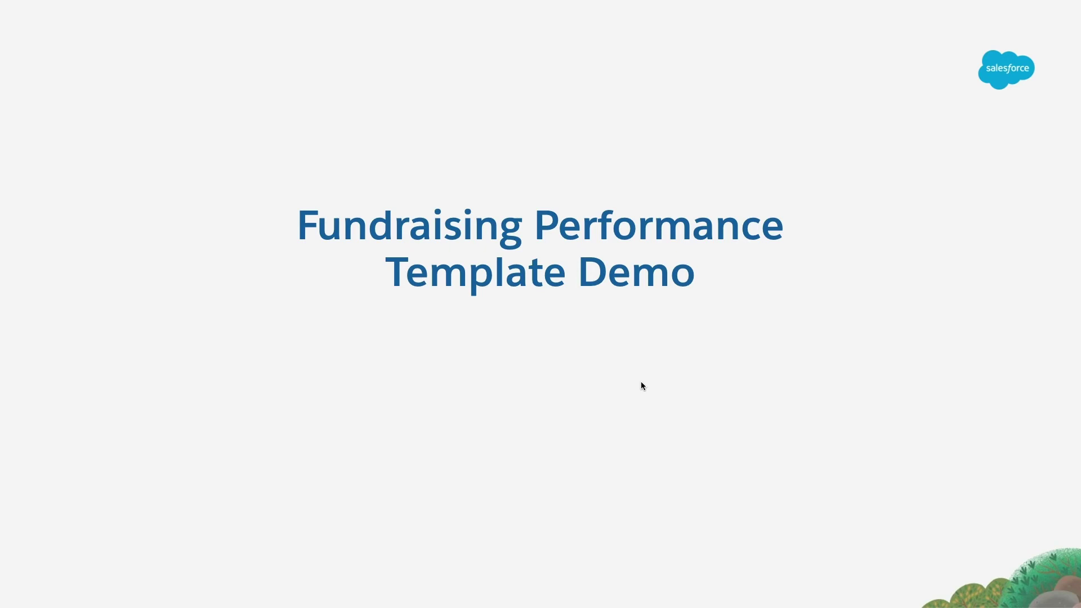
key(Right)
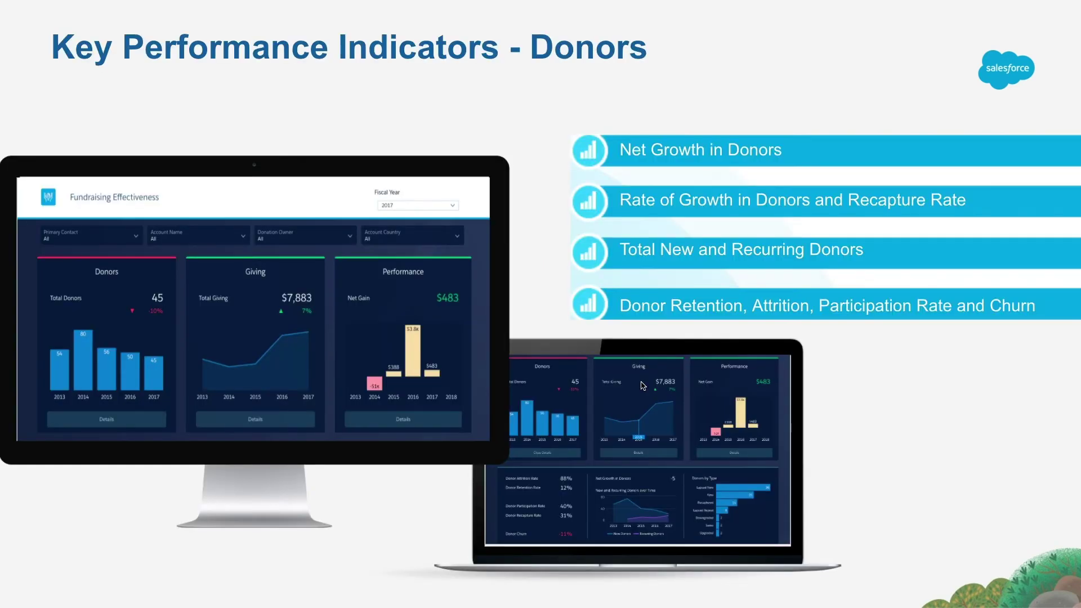
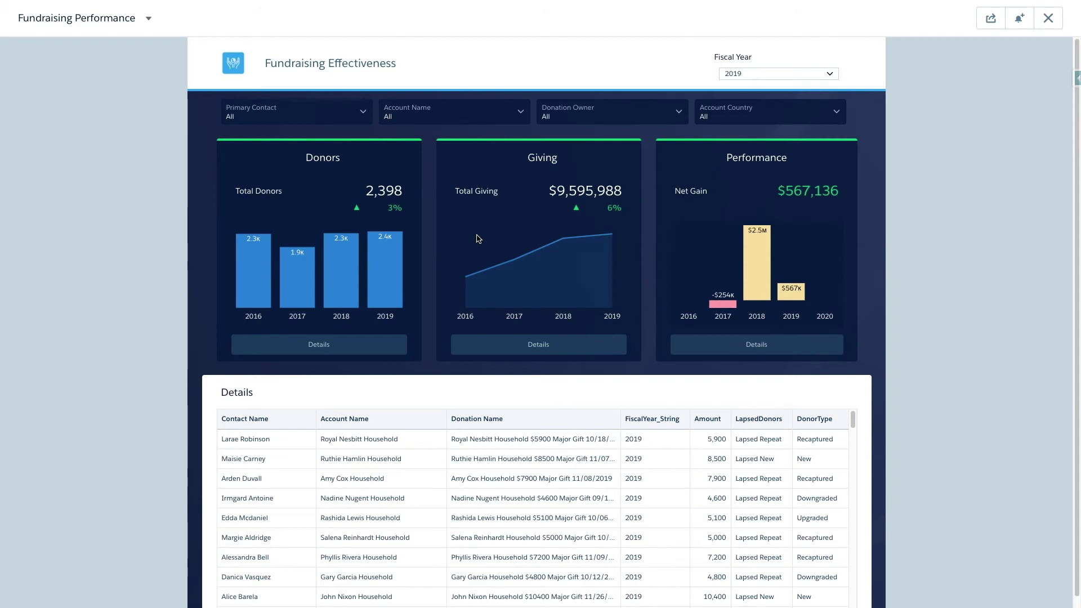
- Check the fiscal years available in the Fundraising Performance dashboard and expand the Donors details
click(801, 74)
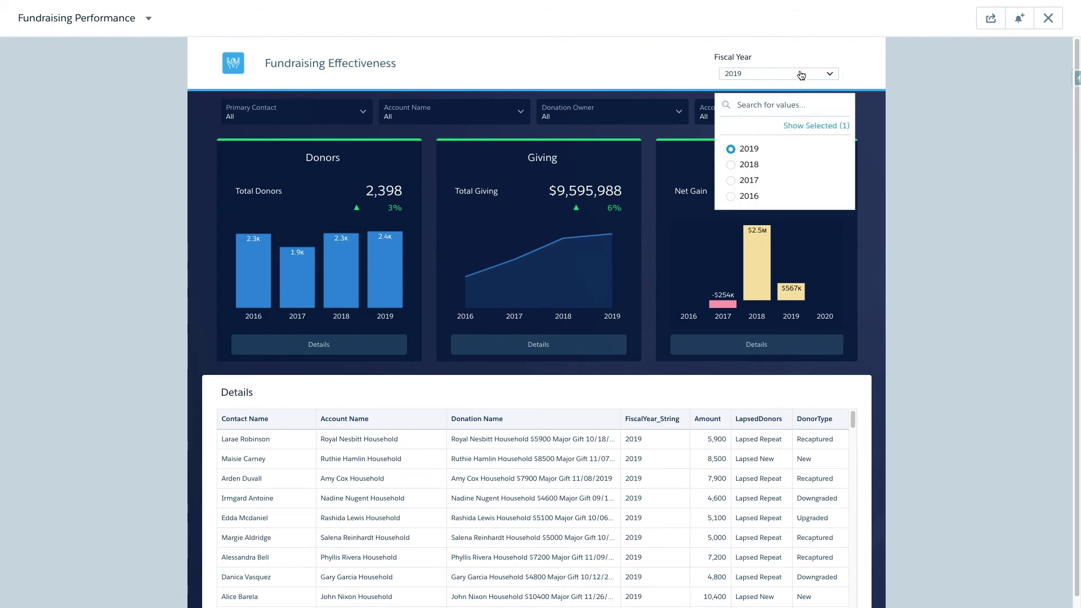
click(803, 54)
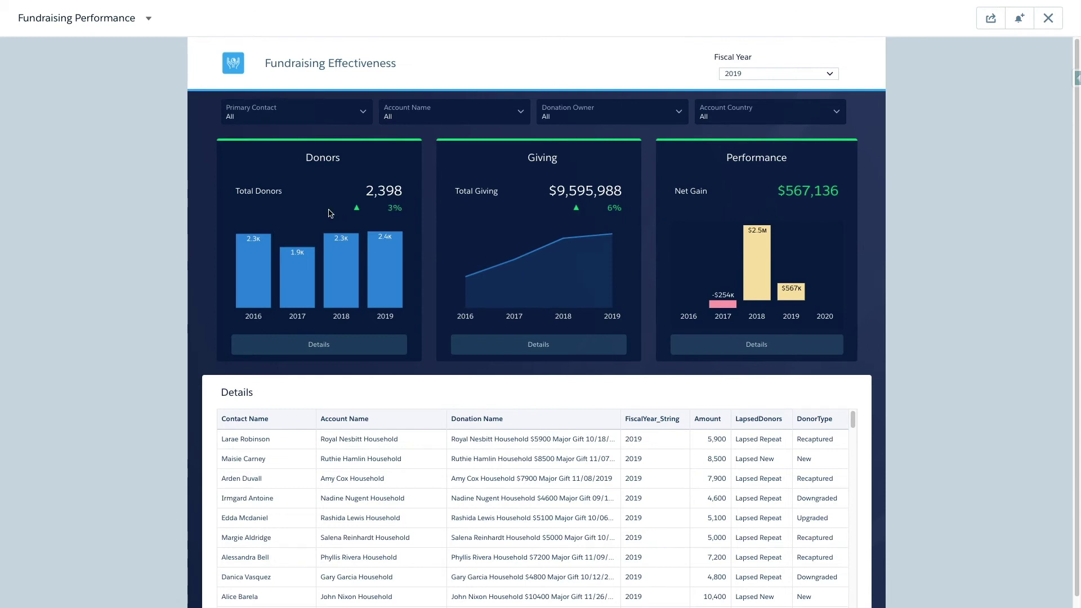
click(314, 346)
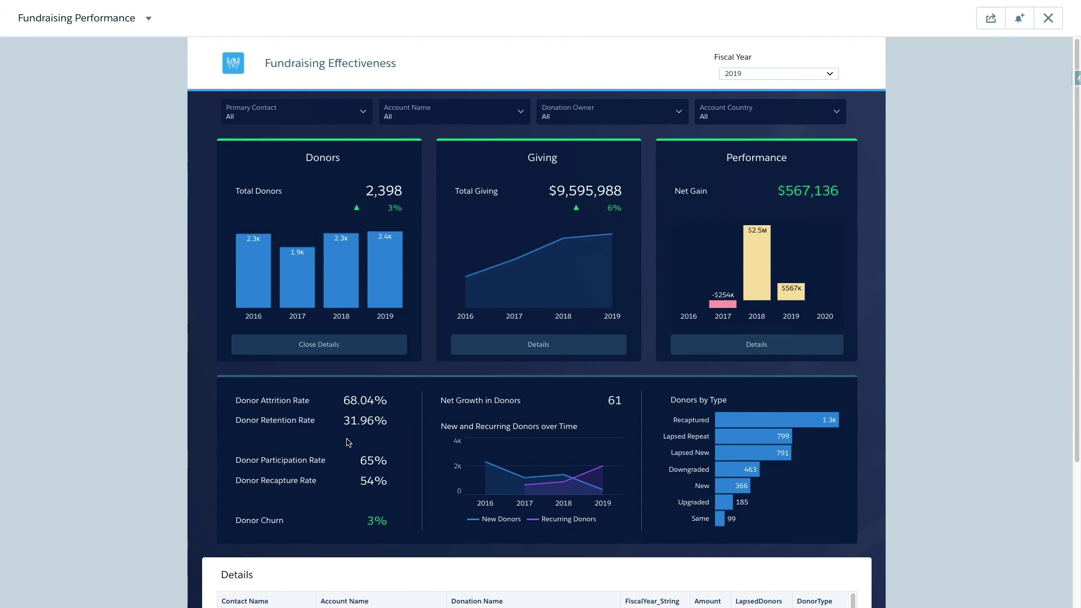
- Expand the Giving details and filter the dashboard to the $5,000 & up gift range to examine its donation records
mouse_move(876, 32)
click(536, 344)
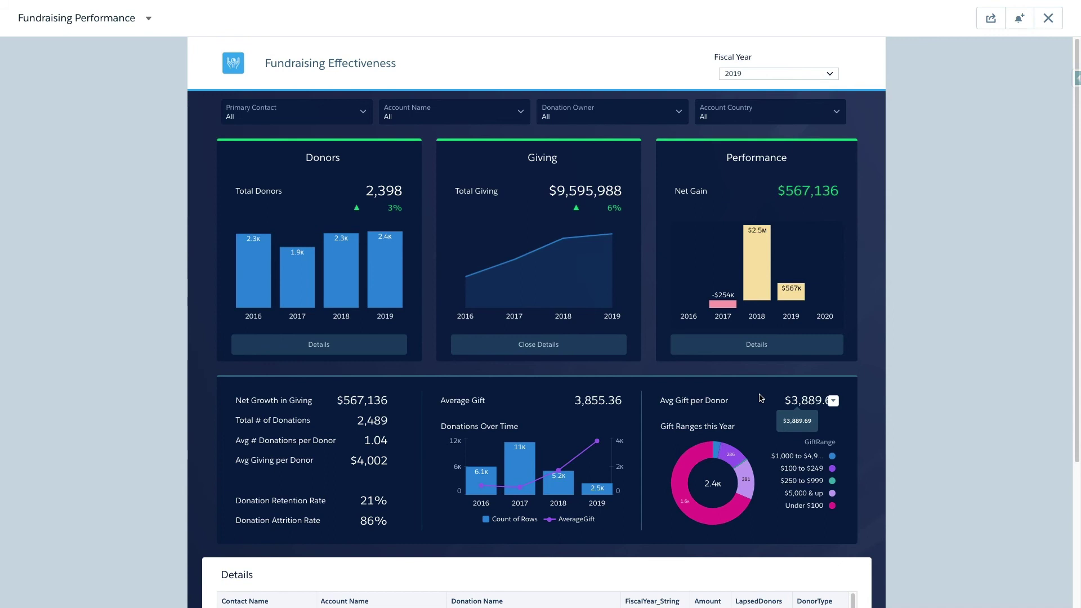
click(755, 482)
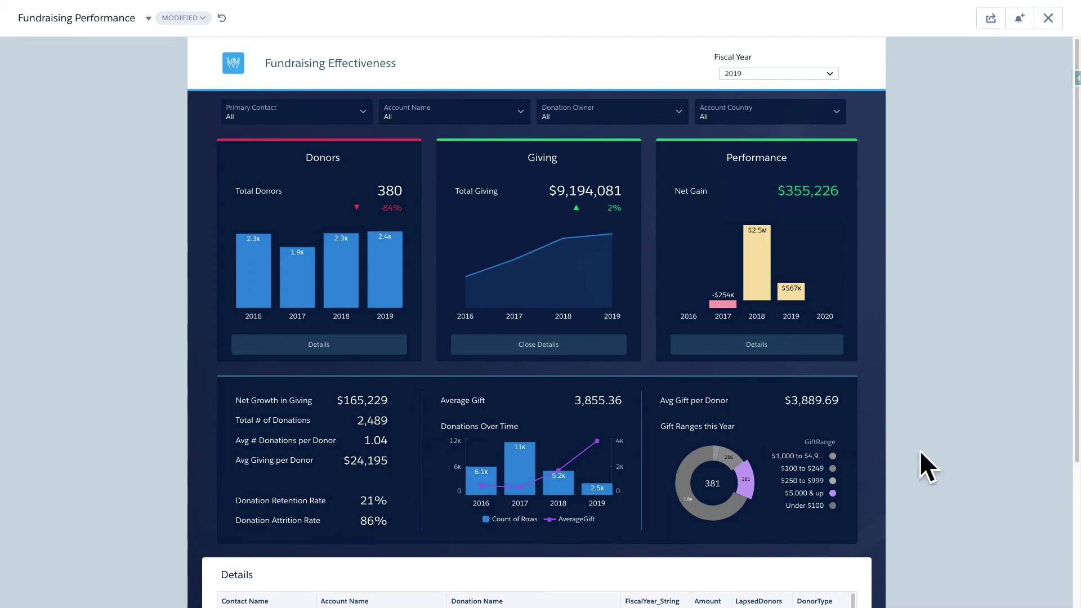
scroll(921, 451, down, 3)
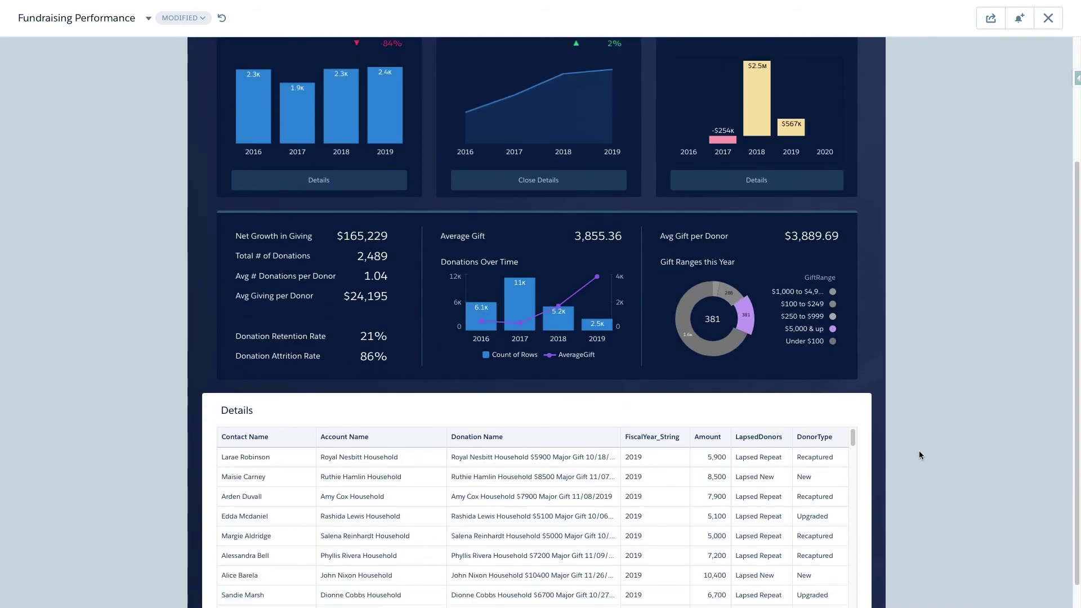
scroll(919, 455, down, 1)
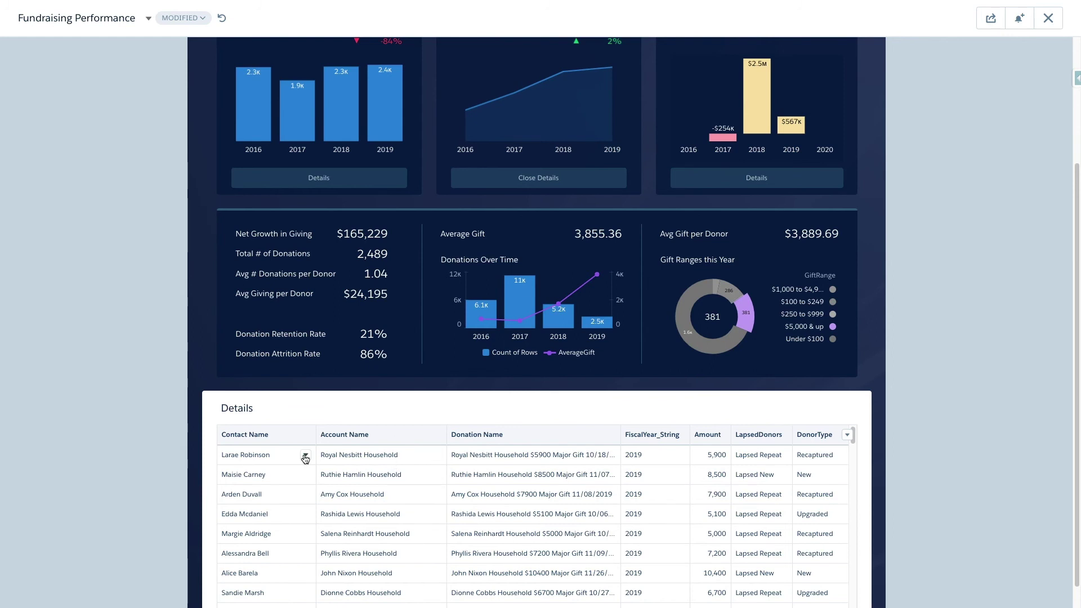
- Preview the new task form and its subject choices for the first contact in the Details table, without saving
click(305, 456)
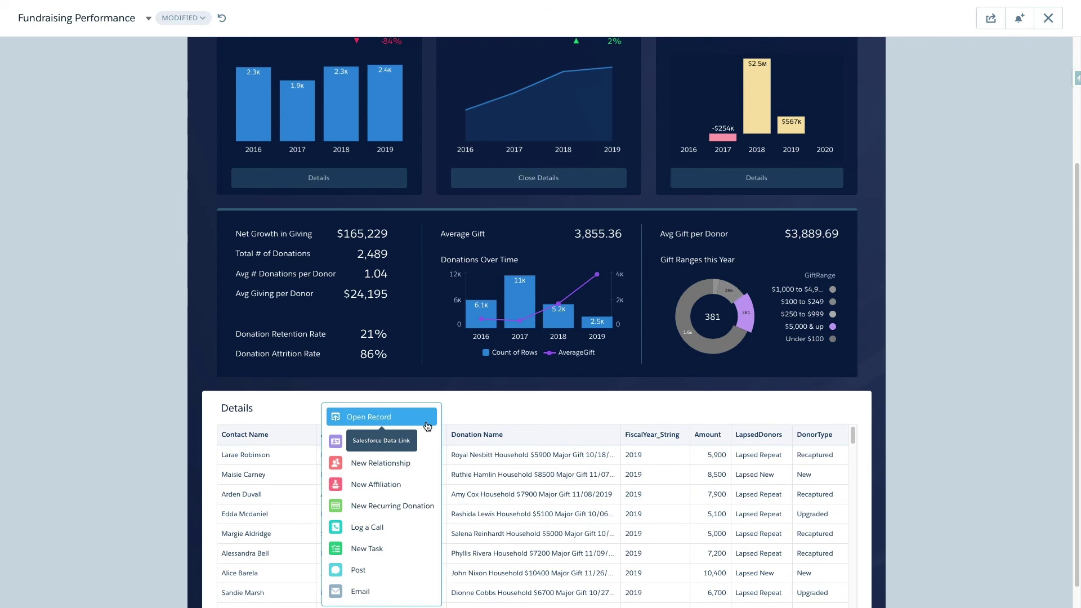
click(379, 550)
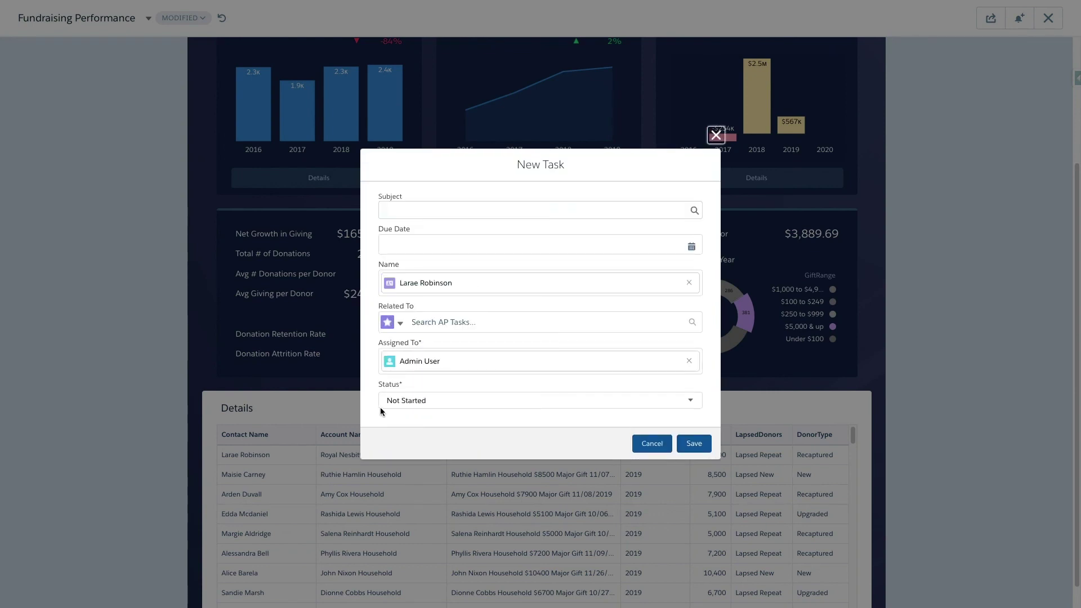
click(439, 209)
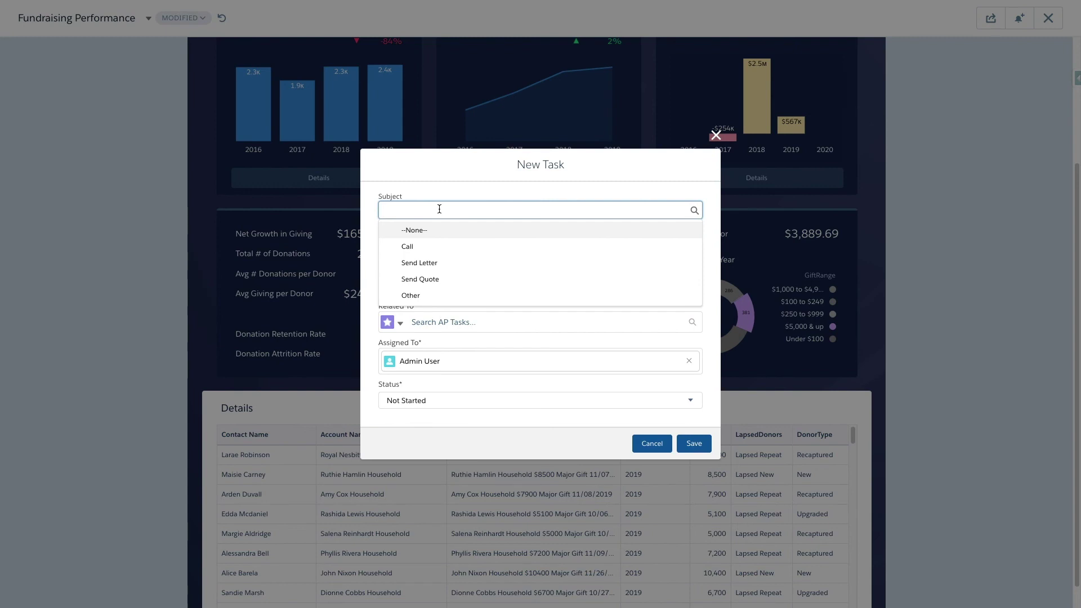
click(652, 444)
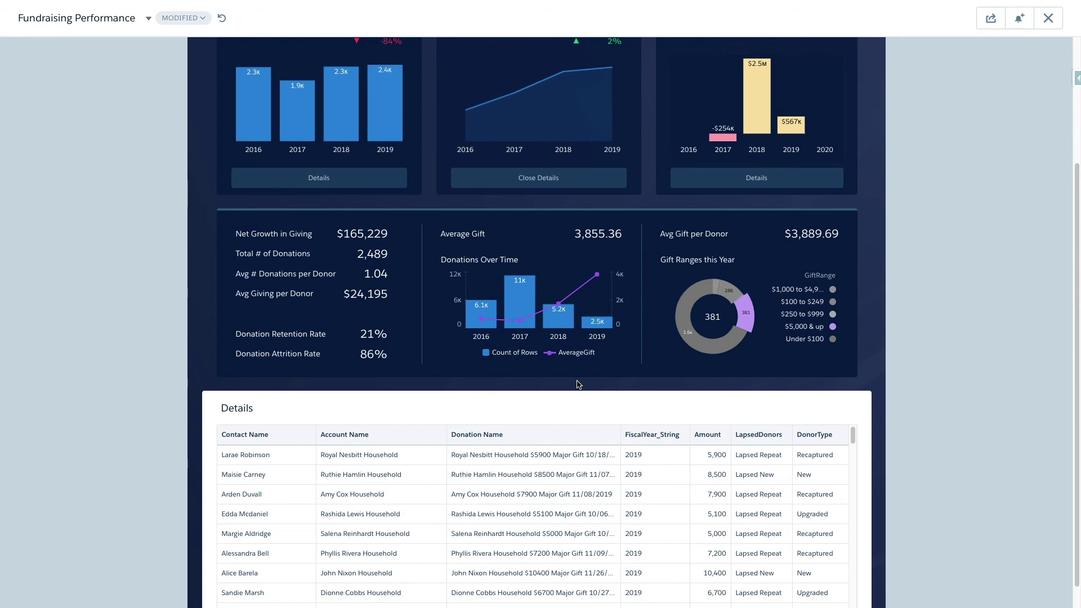
- Clear the $5,000 & up gift range filter and expand the Performance details to examine donor churn and gains
click(749, 319)
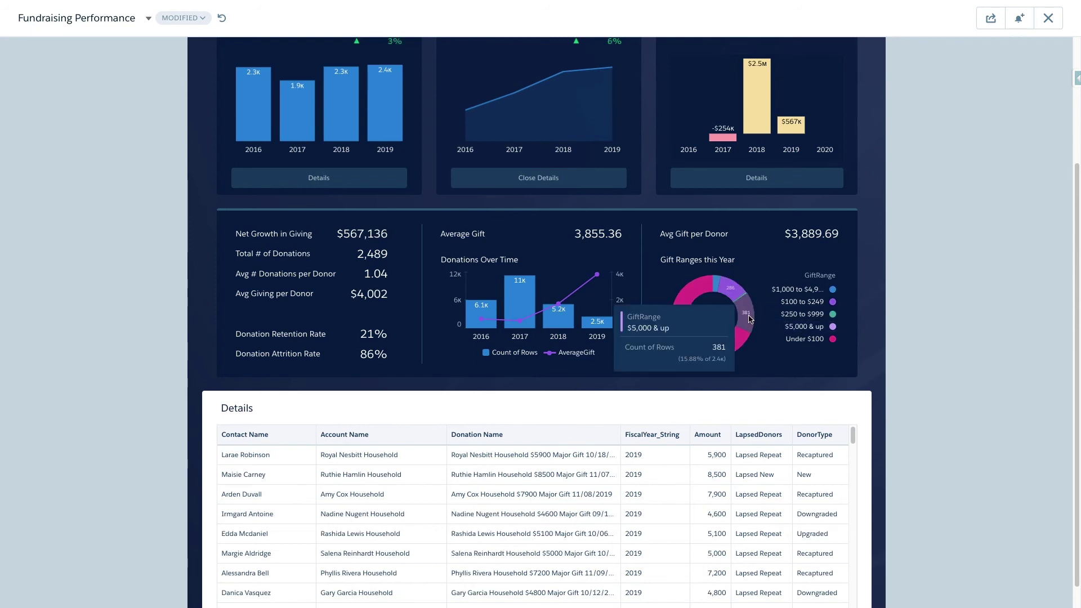
click(752, 177)
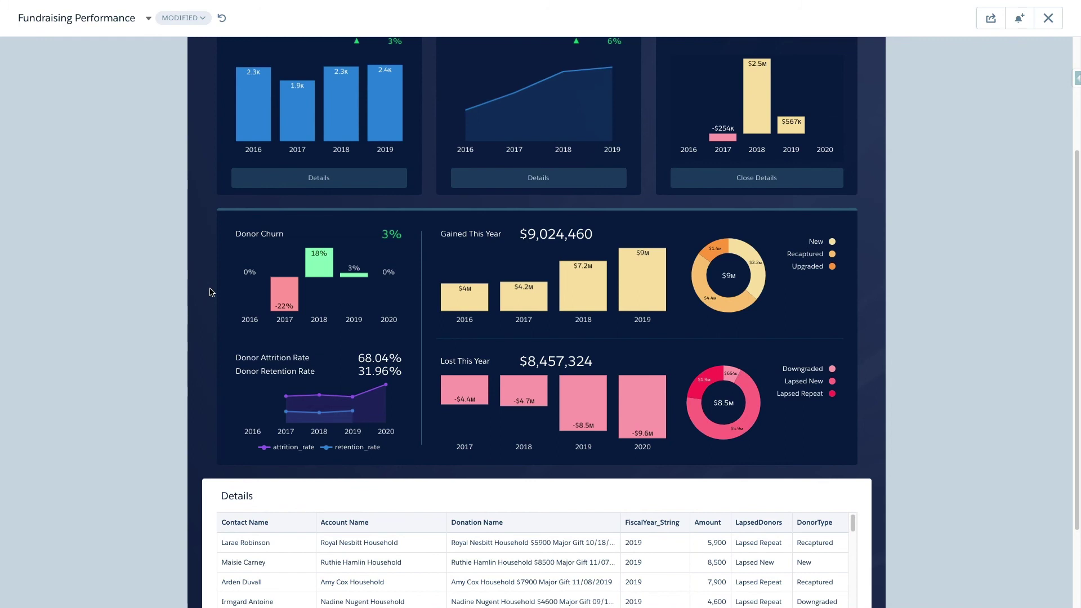
mouse_move(397, 393)
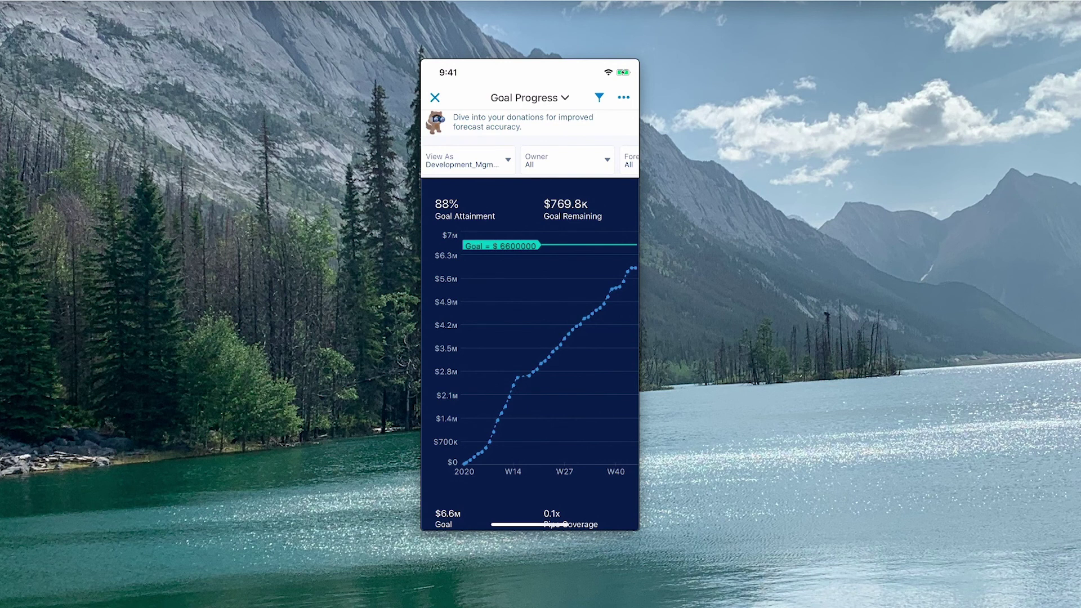
- Start sharing the mobile Goal Progress dashboard and annotate its snapshot with a red circle around Goal Remaining and an arrow pointing to it
click(623, 97)
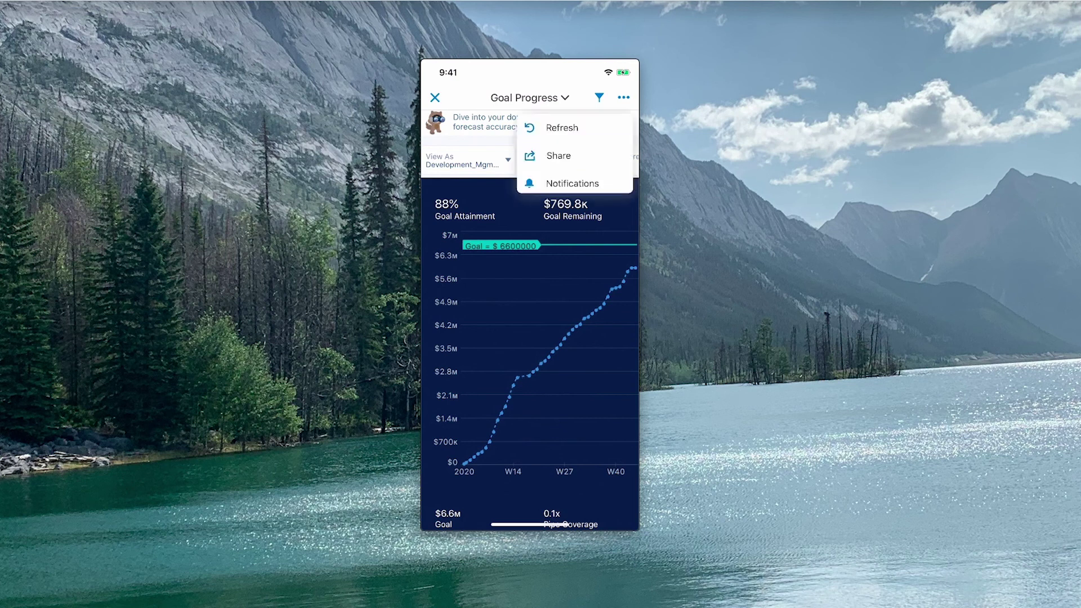
click(559, 152)
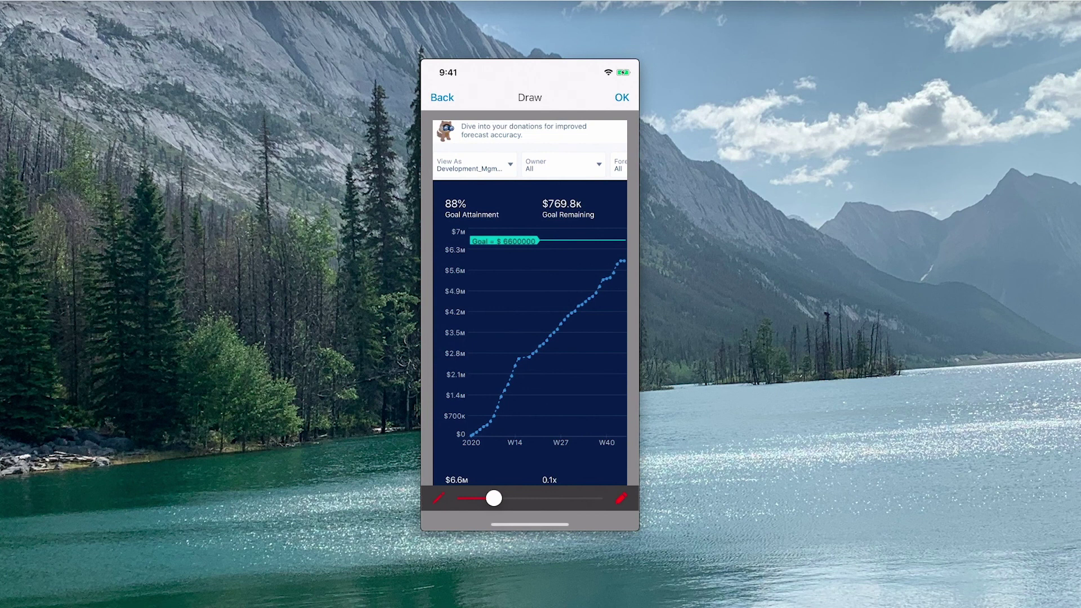
mouse_move(611, 197)
mouse_down()
mouse_move(535, 234)
mouse_move(611, 198)
mouse_up()
mouse_move(555, 253)
mouse_down()
mouse_move(531, 284)
mouse_move(544, 252)
mouse_move(561, 283)
mouse_up()
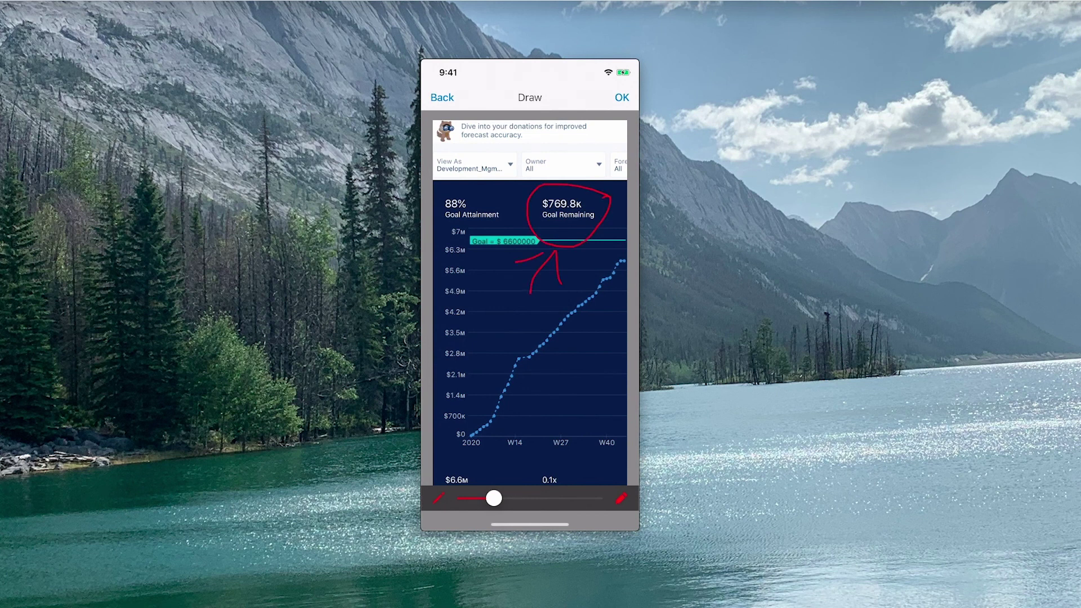
click(622, 97)
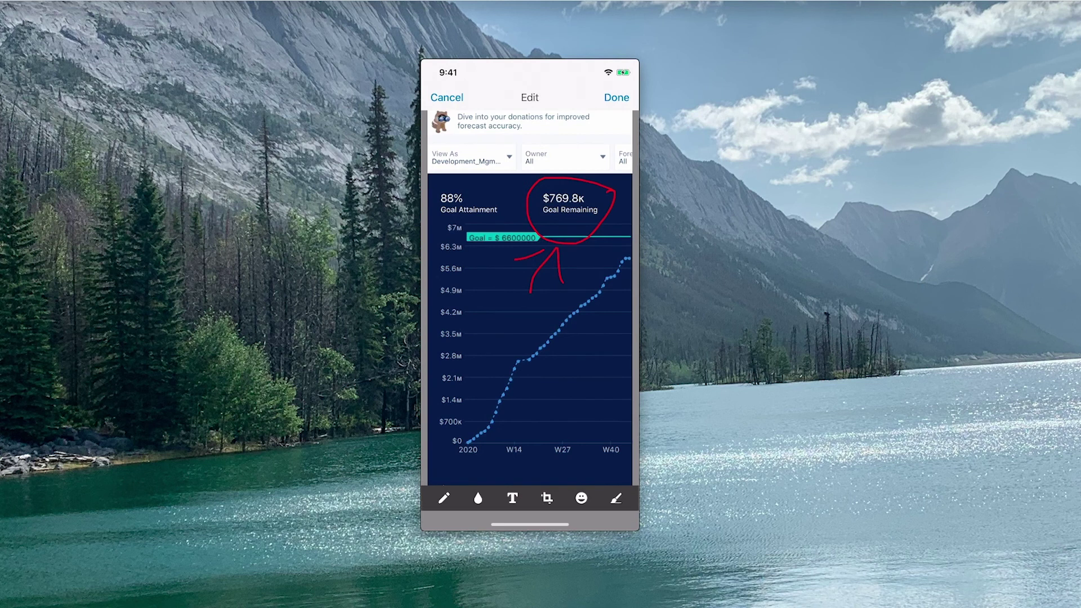
- Place the annotated Goal Progress snapshot in an email draft and review the message contents
click(617, 98)
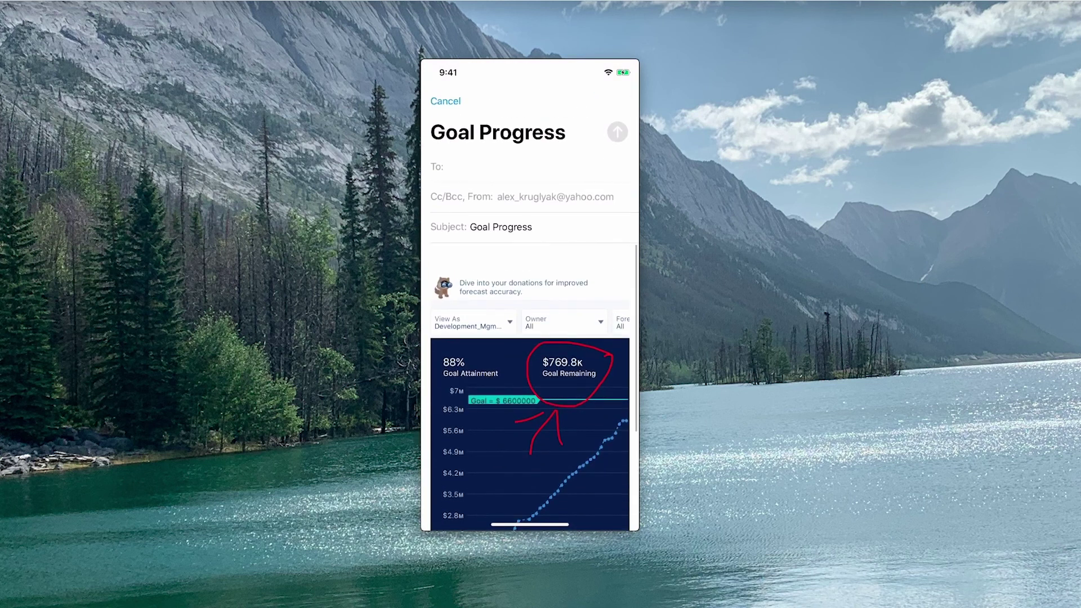
scroll(530, 338, down, 3)
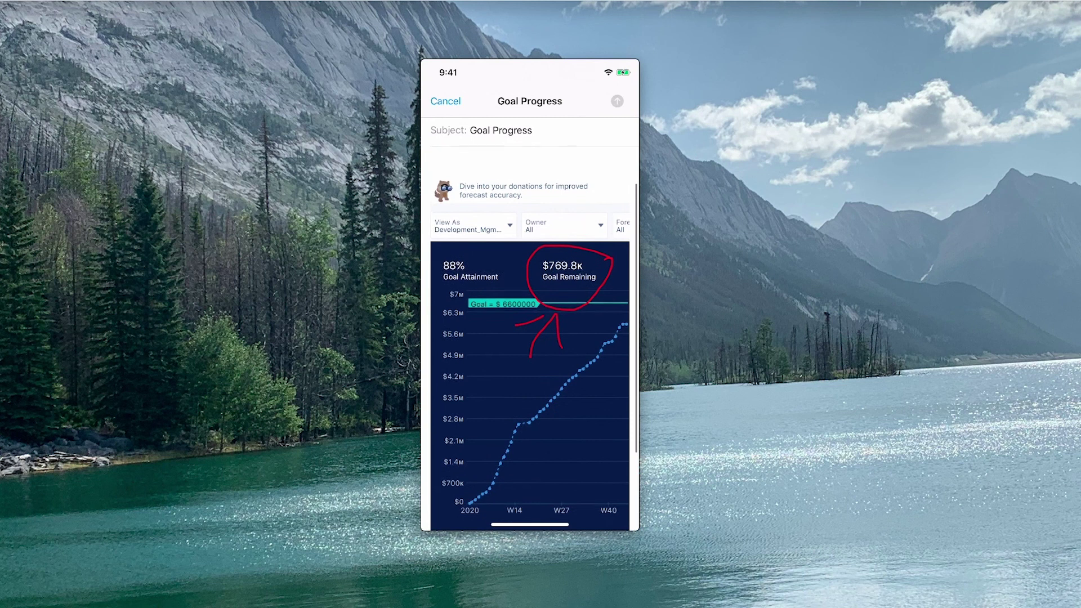
scroll(529, 338, down, 1)
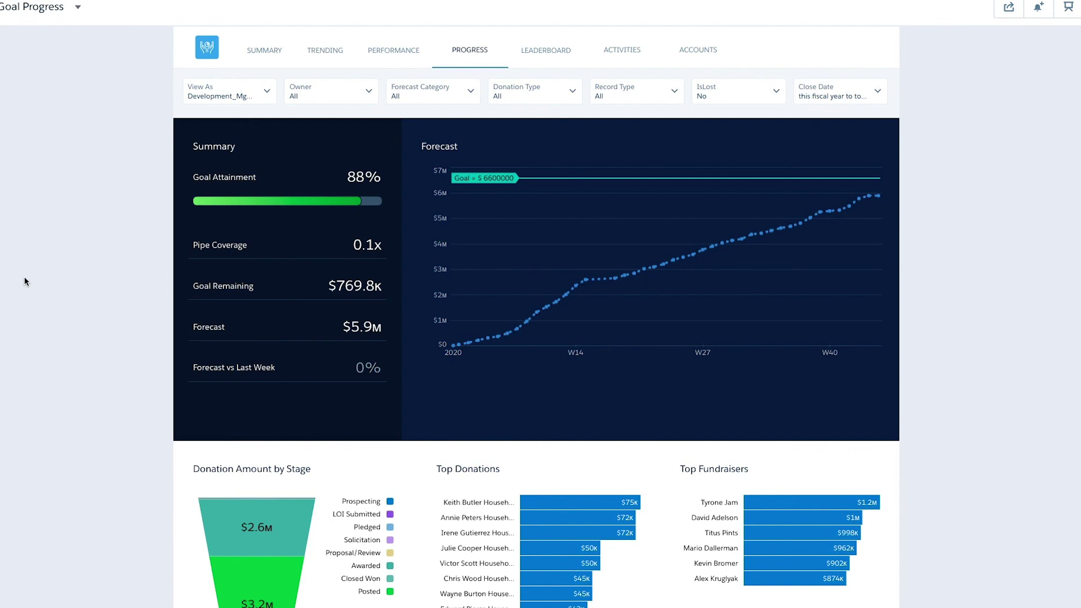
- Create and save a task for the first household under Top Donations, with subject "Follow up" and due date 11/6/2020
scroll(24, 277, down, 1)
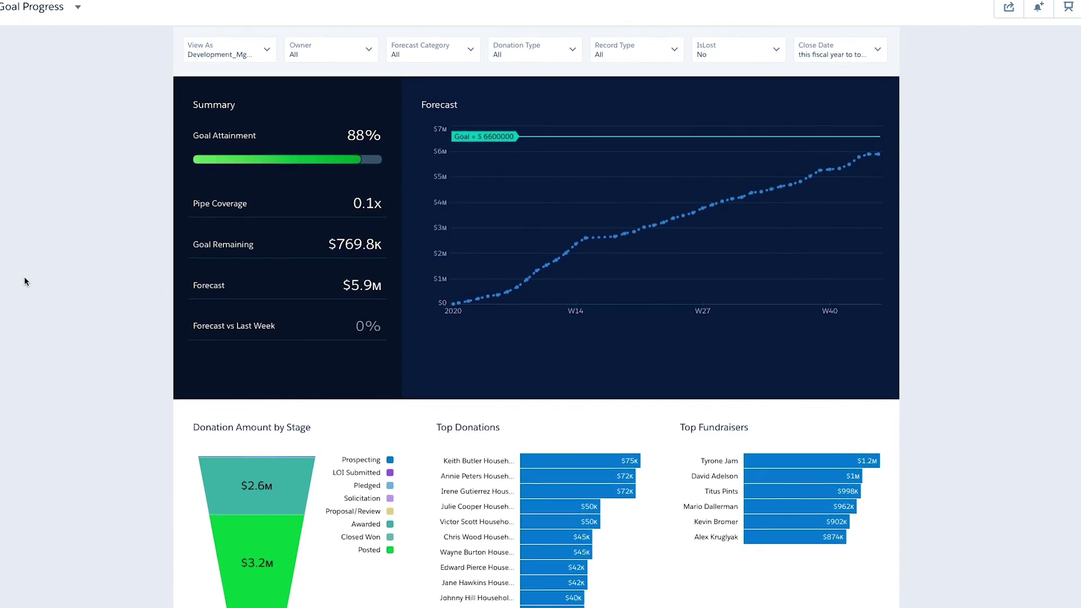
scroll(25, 278, down, 1)
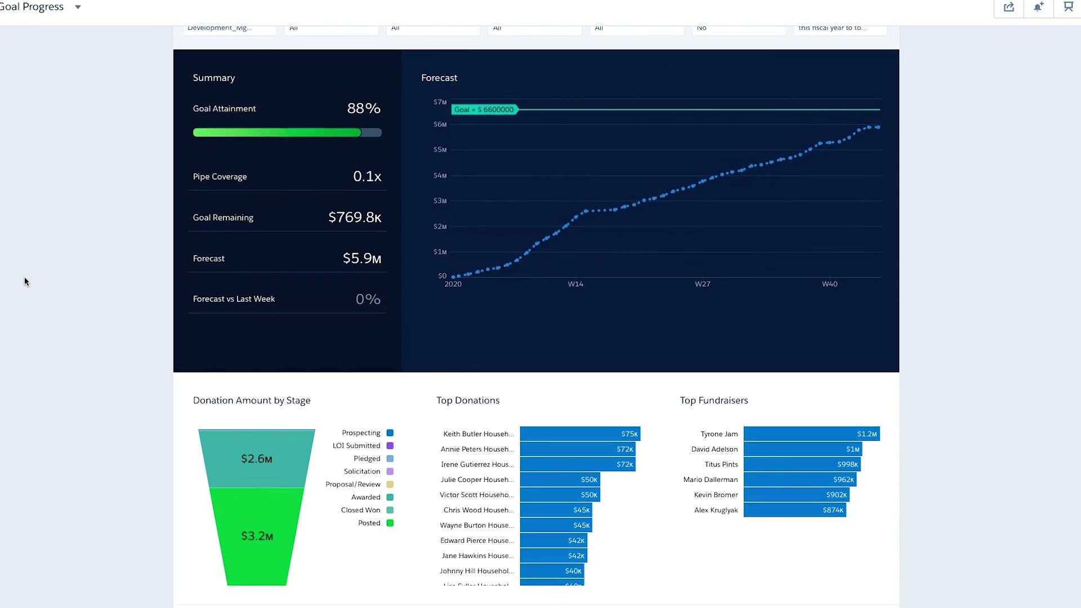
scroll(25, 277, down, 2)
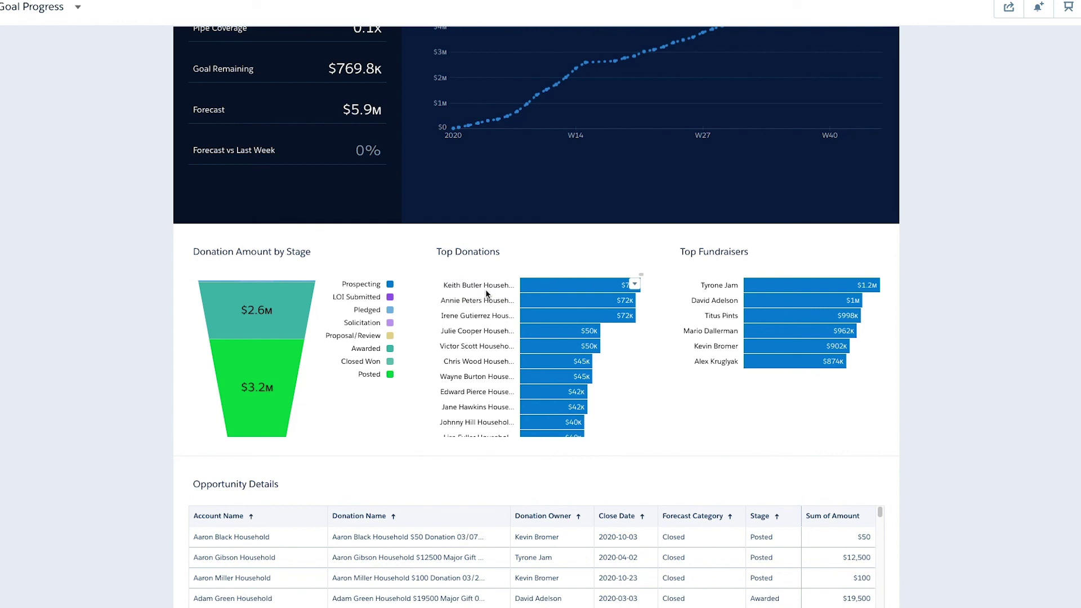
click(511, 289)
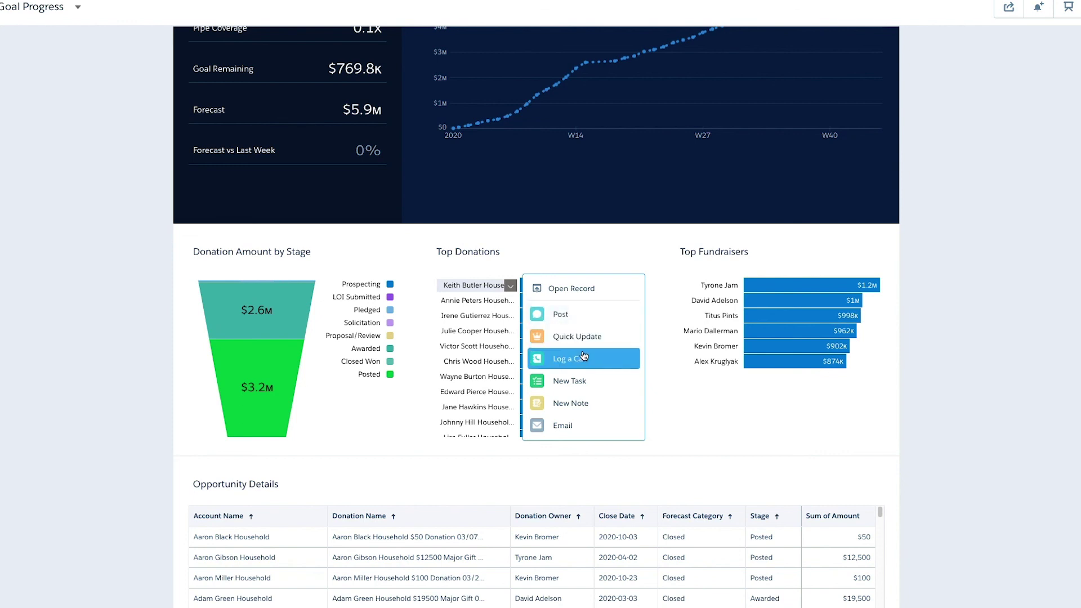
click(566, 385)
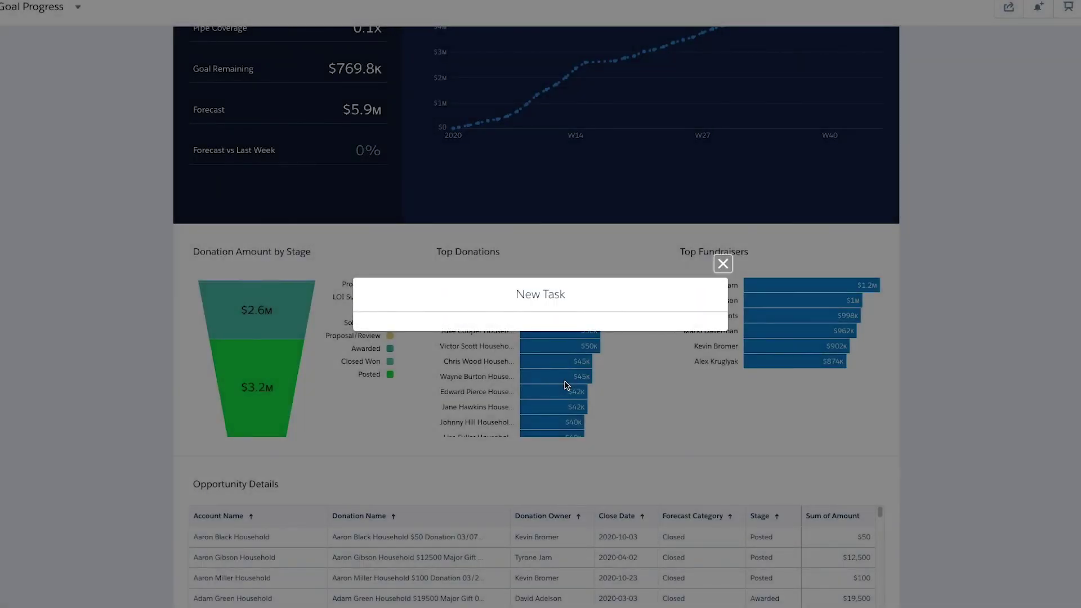
click(431, 206)
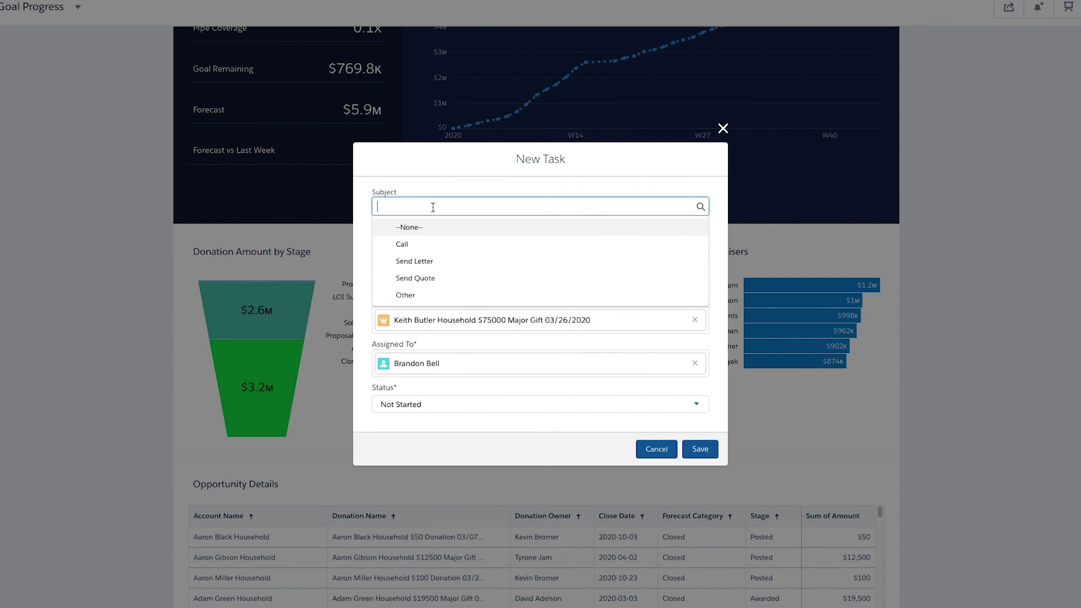
text(Follow up)
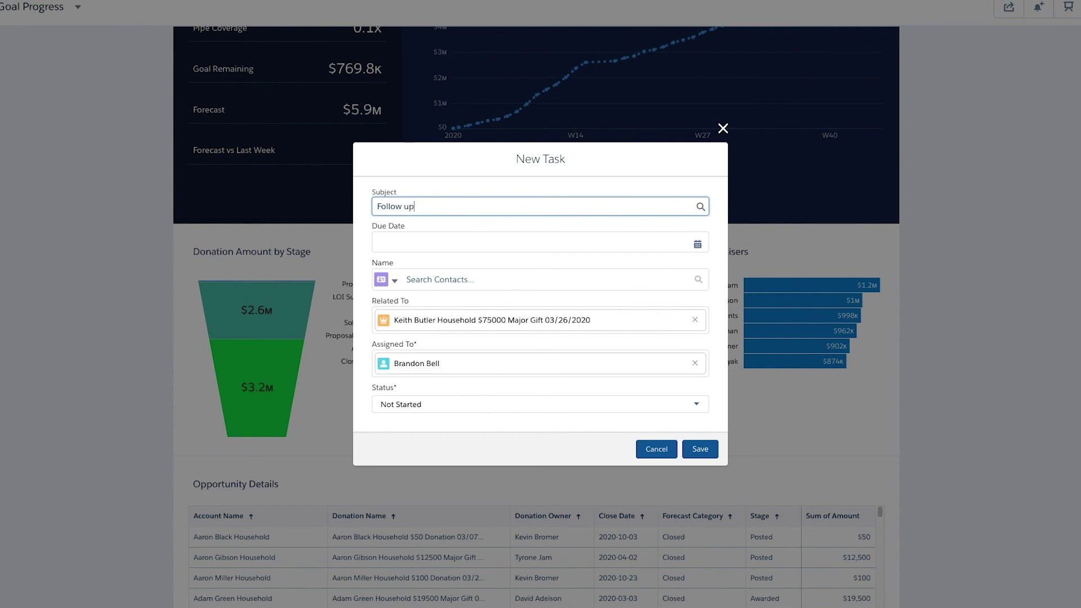
click(394, 243)
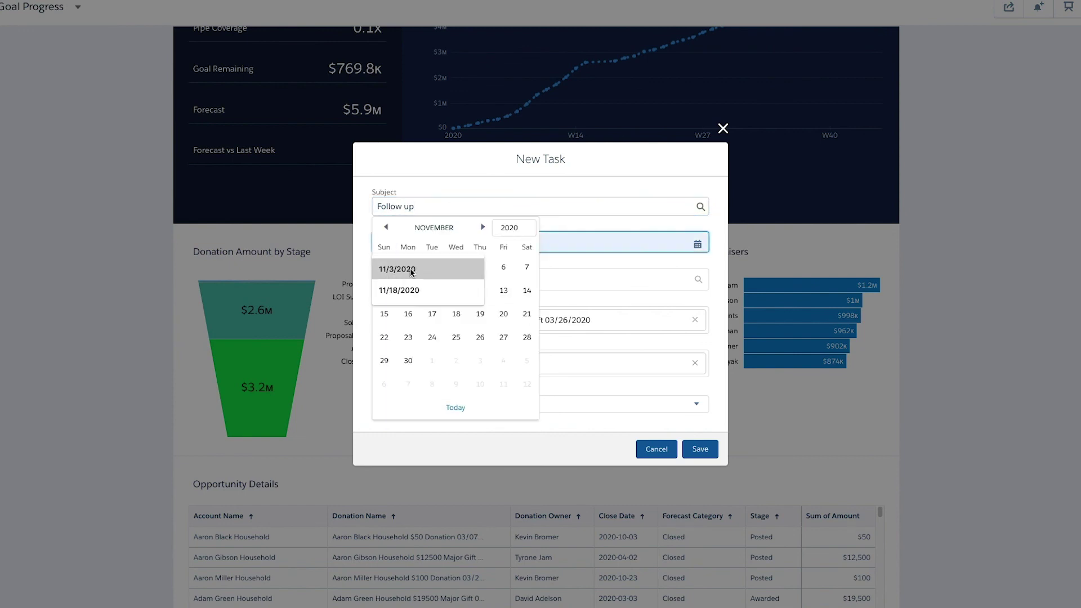
click(503, 269)
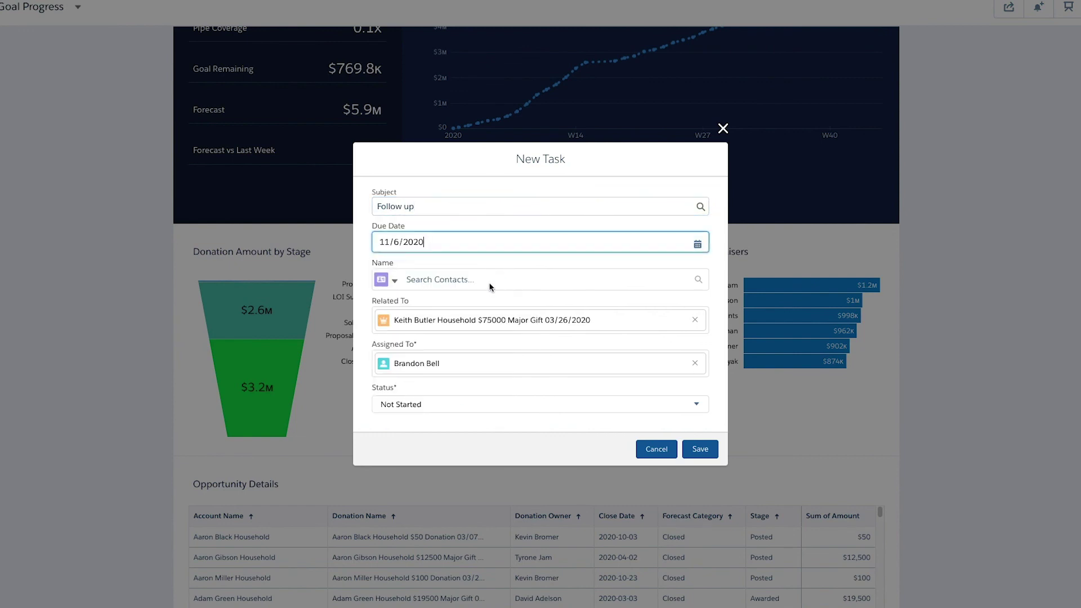
click(701, 449)
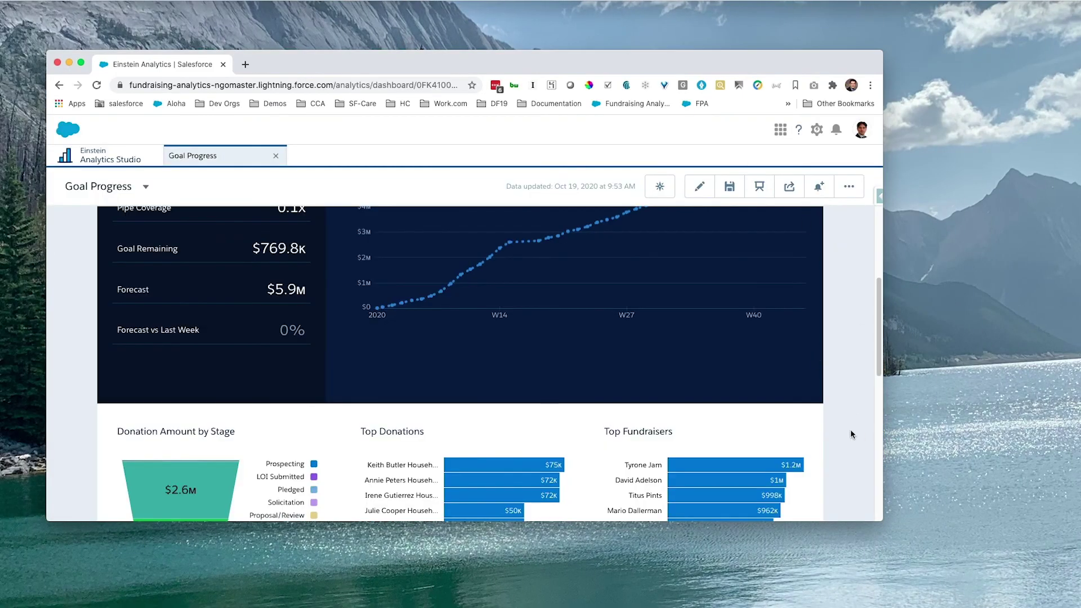
- Enlarge the browser window and start creating a new Einstein Analytics app from the Fundraising Analytics template built for Salesforce Nonprofit Success data
drag(882, 521, 957, 542)
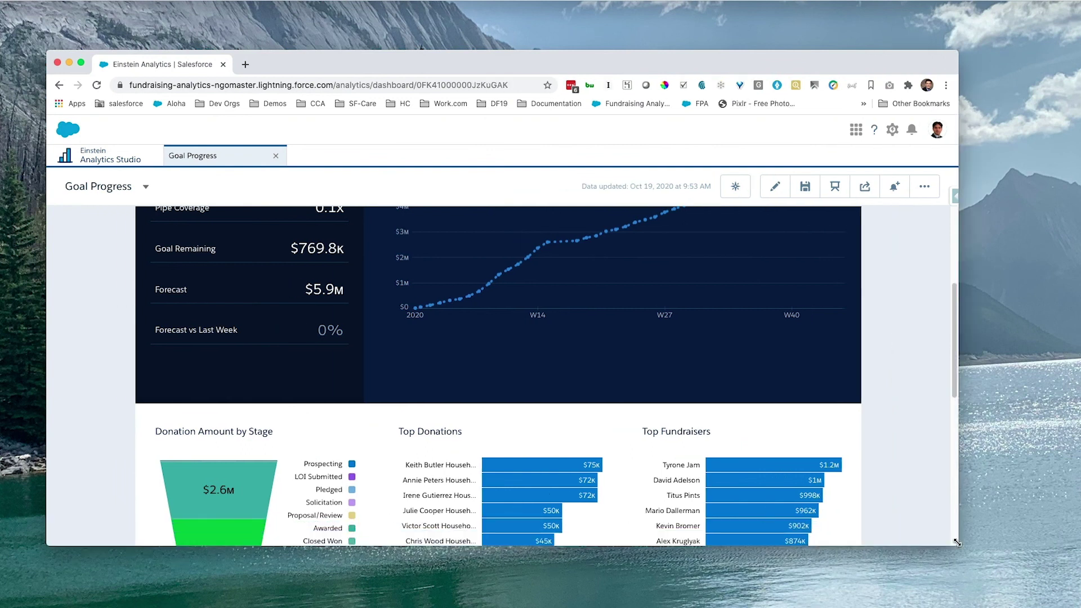
click(99, 160)
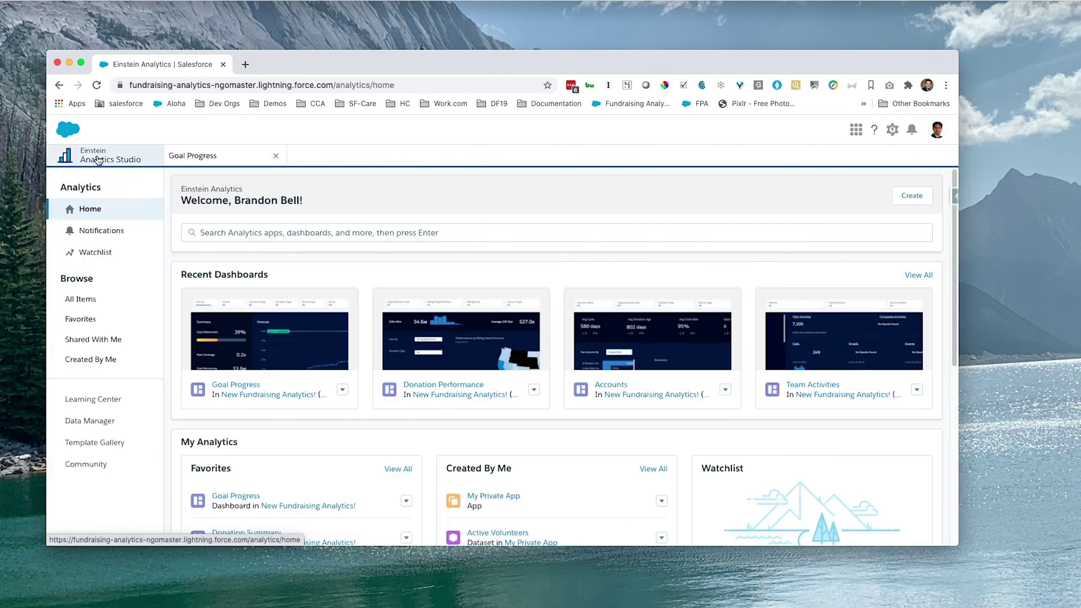
click(911, 197)
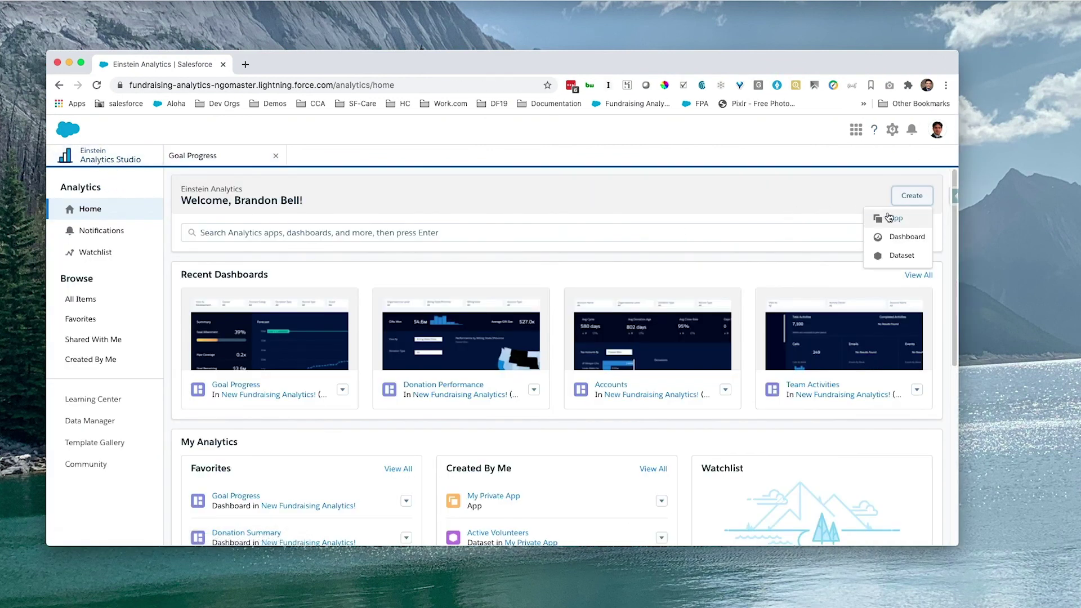
click(889, 218)
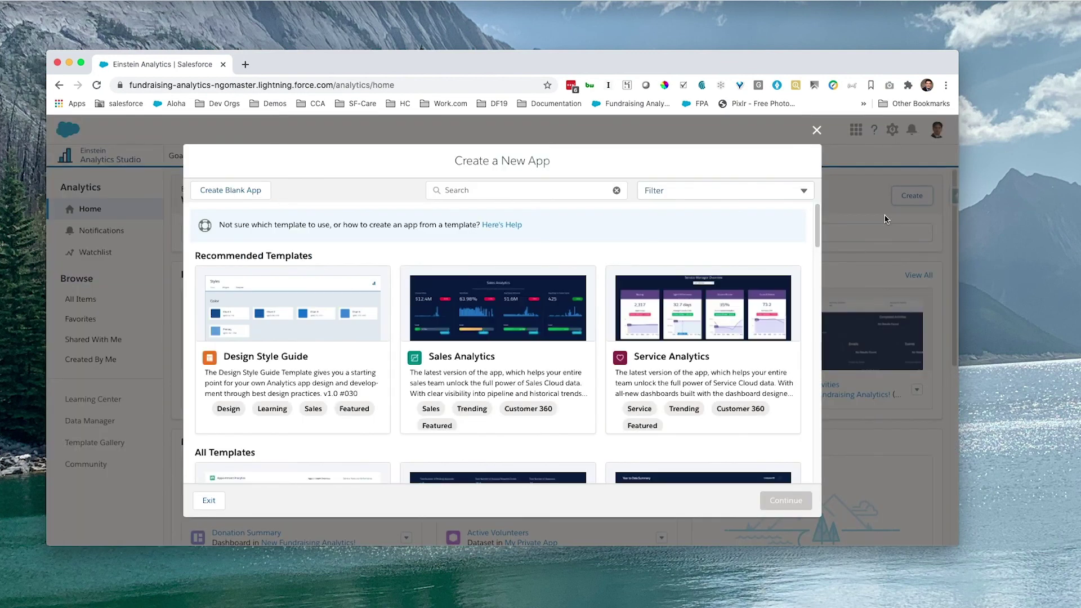
drag(819, 238, 830, 330)
click(282, 305)
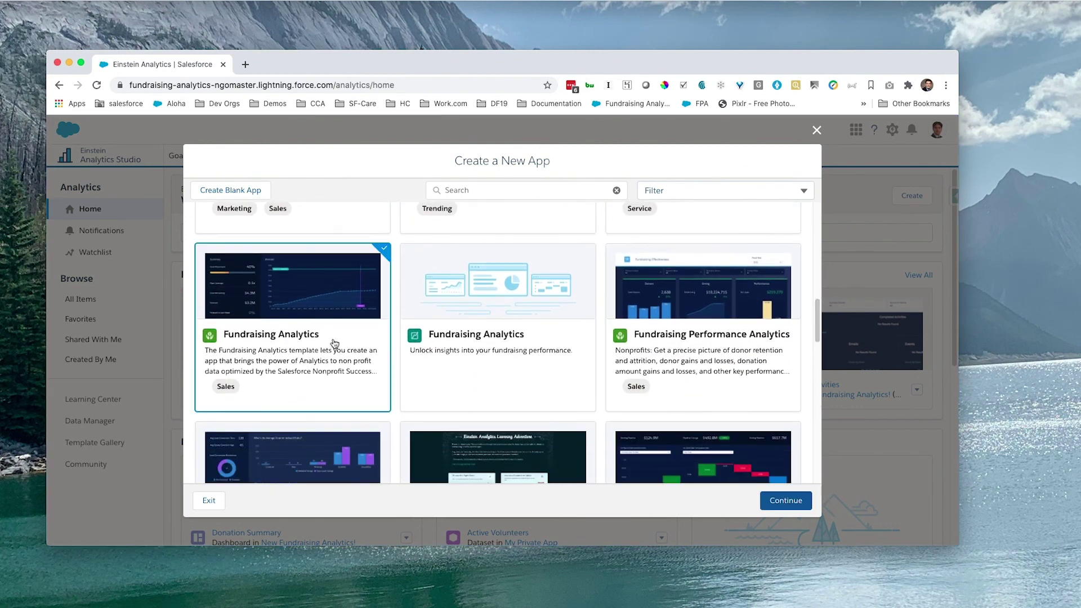
click(790, 500)
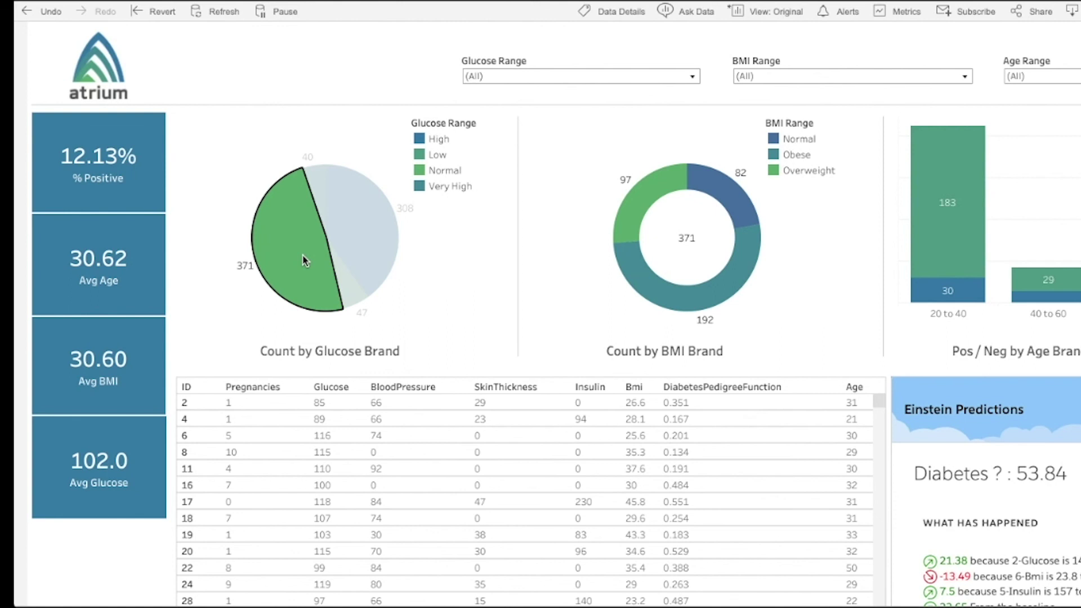
- In the Tableau diabetes dashboard, clear the Normal glucose selection, filter by that segment once more, and clear it again
click(269, 317)
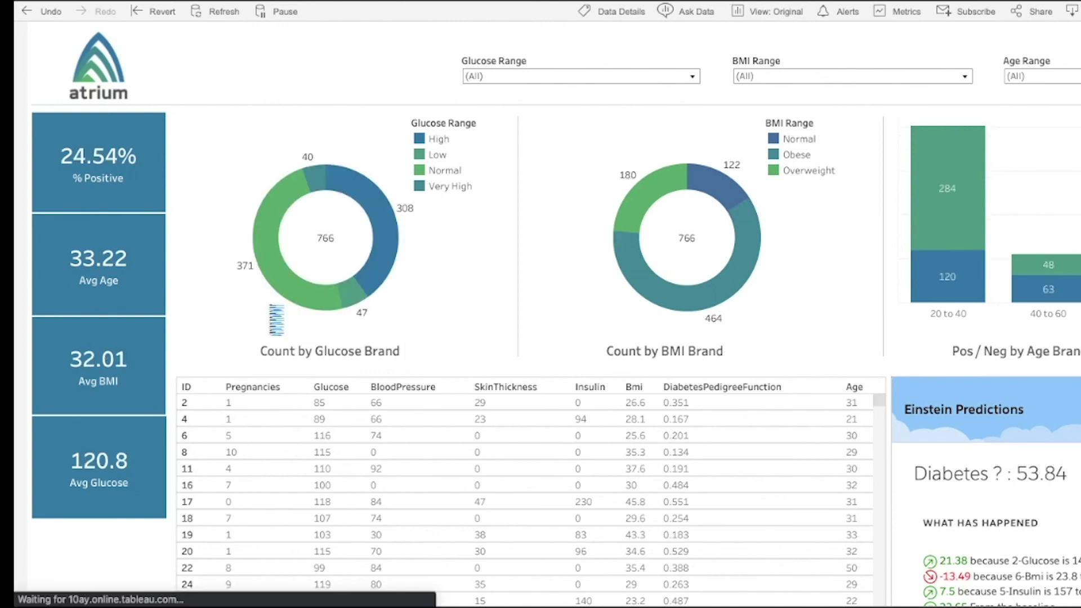
click(283, 278)
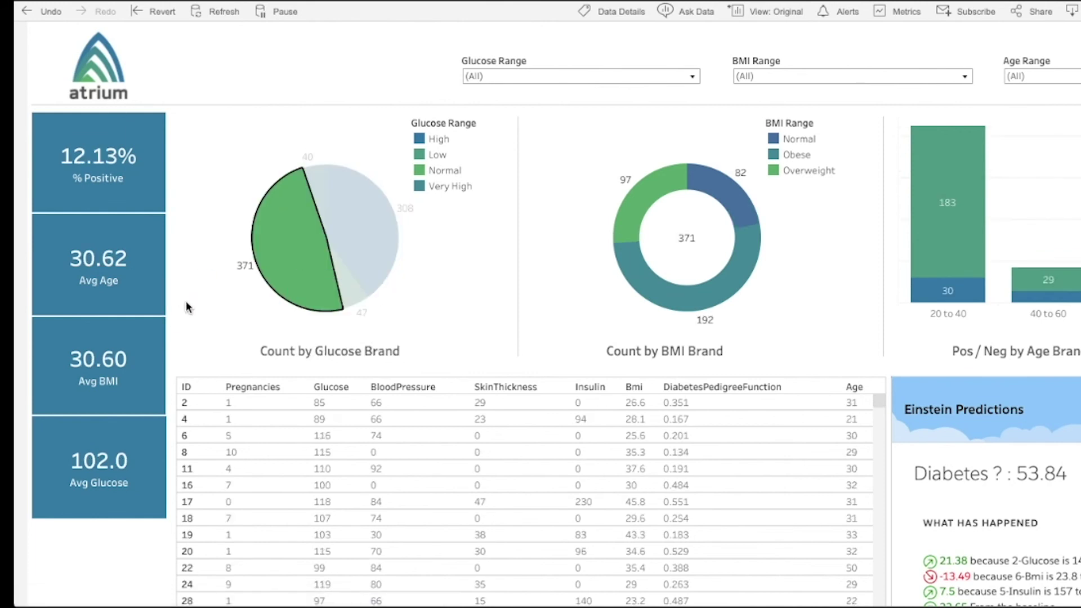
click(187, 307)
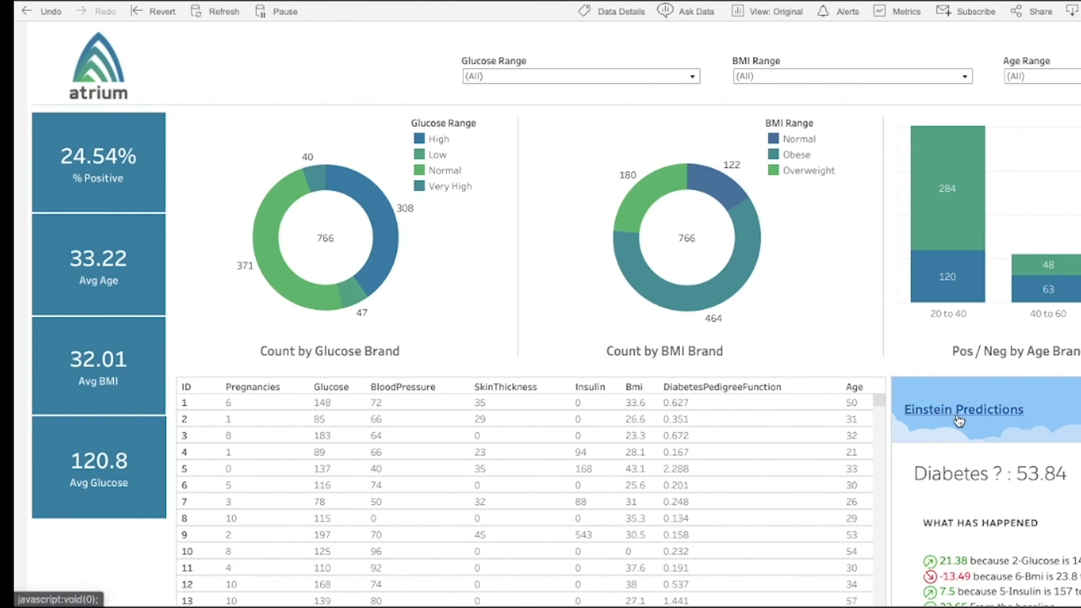
- Examine the Einstein Predictions explanations and select patient IDs 1 and 2 in turn to compare their diabetes predictions
scroll(986, 490, down, 2)
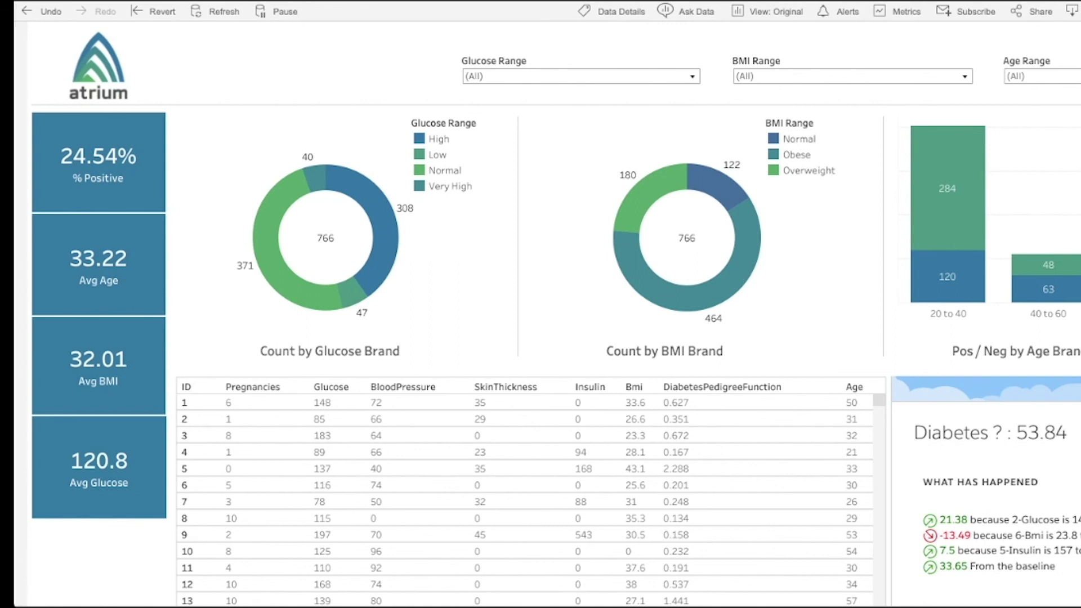
scroll(555, 315, down, 3)
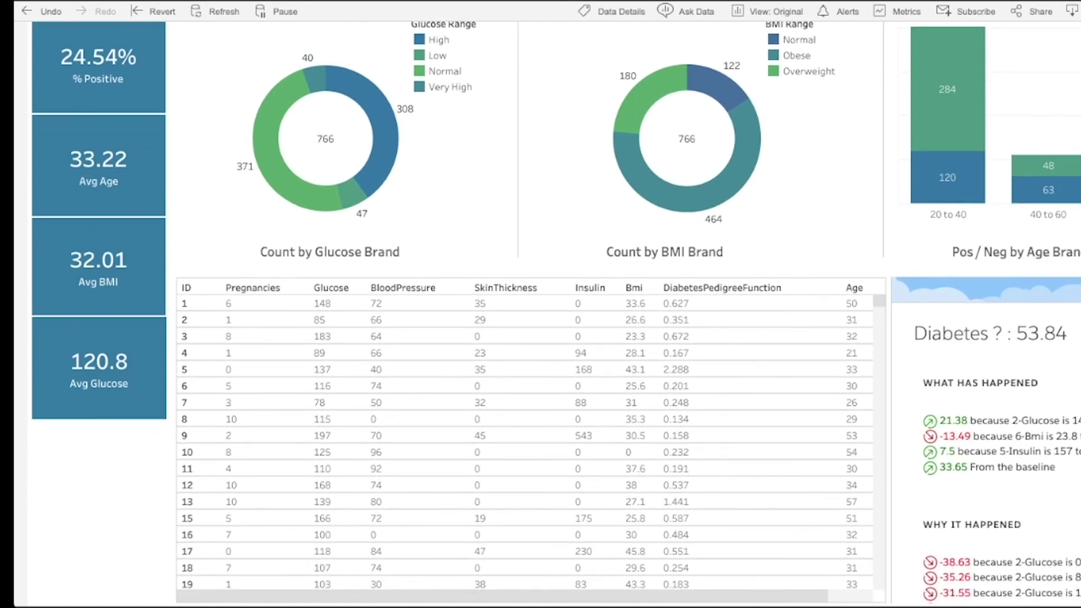
scroll(987, 439, up, 1)
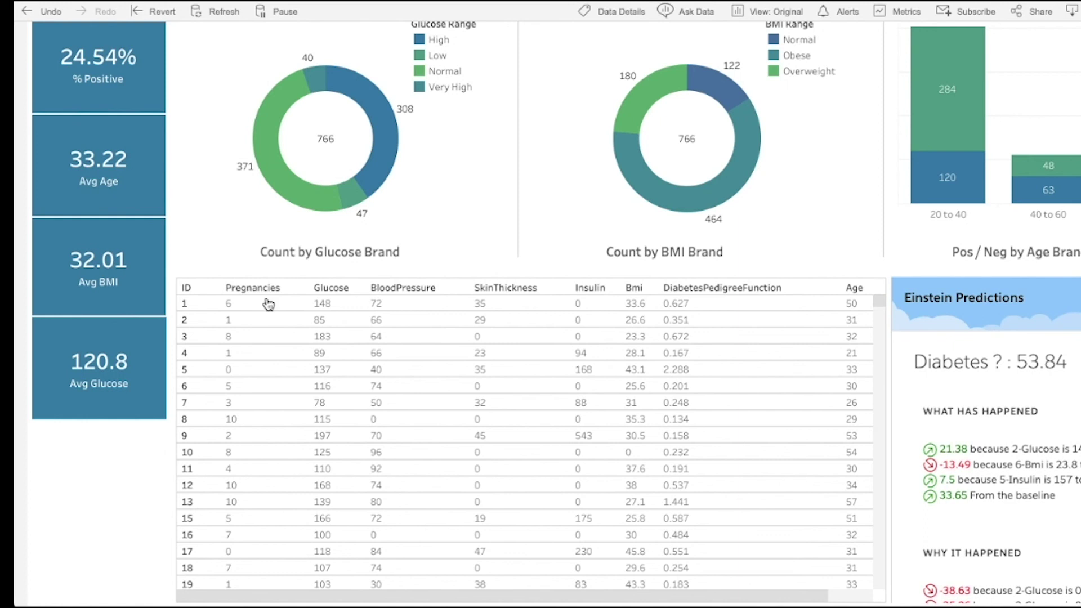
click(188, 311)
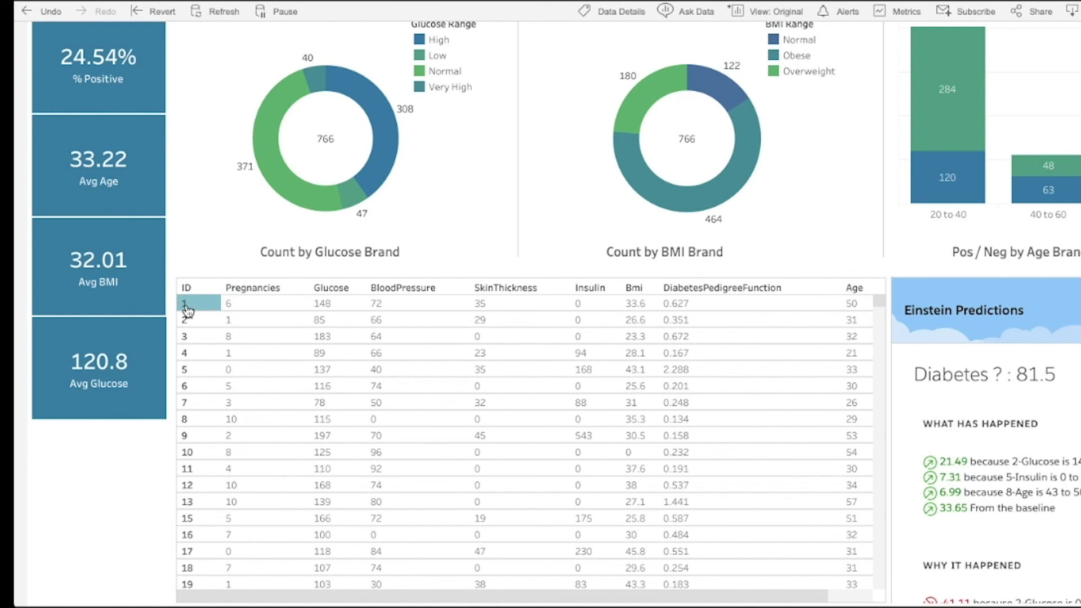
click(188, 320)
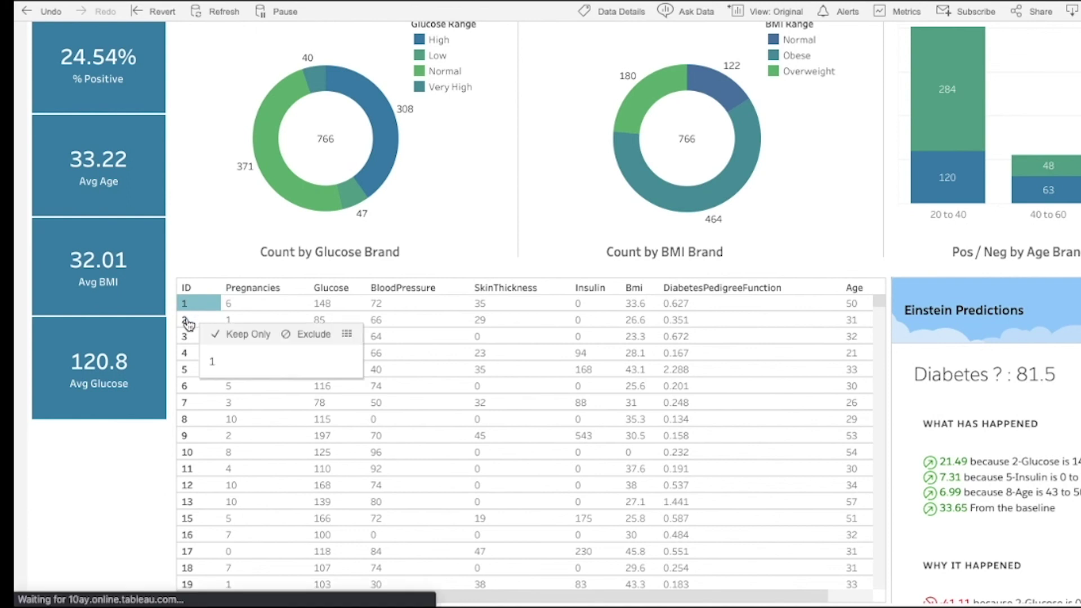